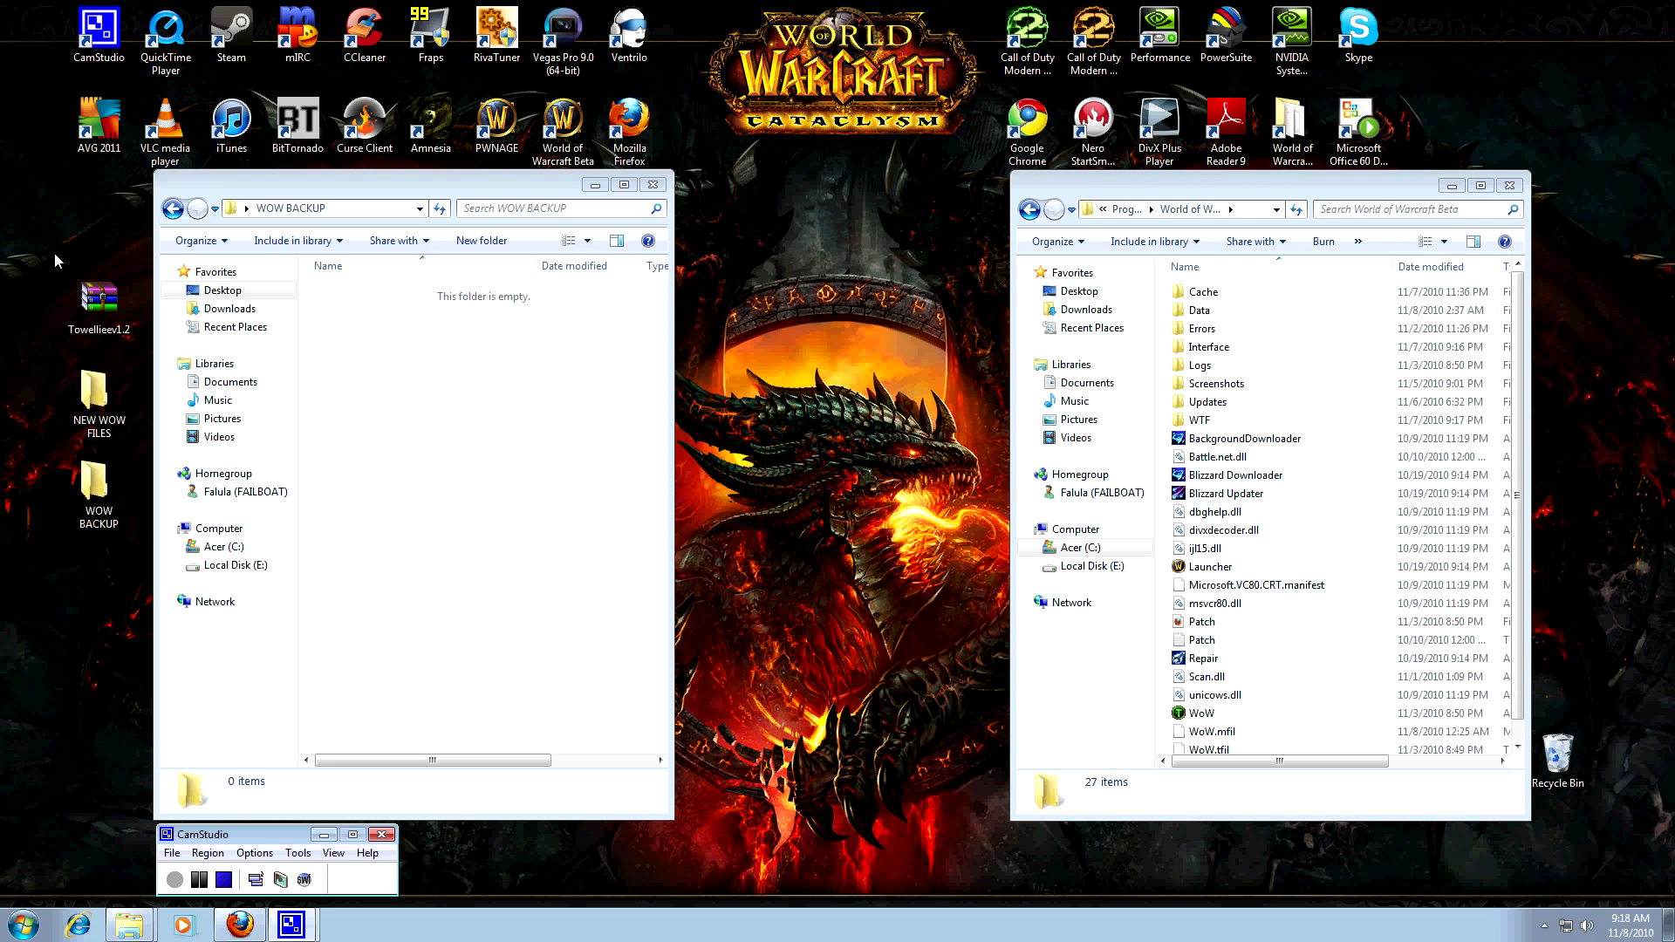
Step: Copy the Interface and WTF folders from World of Warcraft Beta into WOW BACKUP
left_click_drag(54, 253, 147, 359)
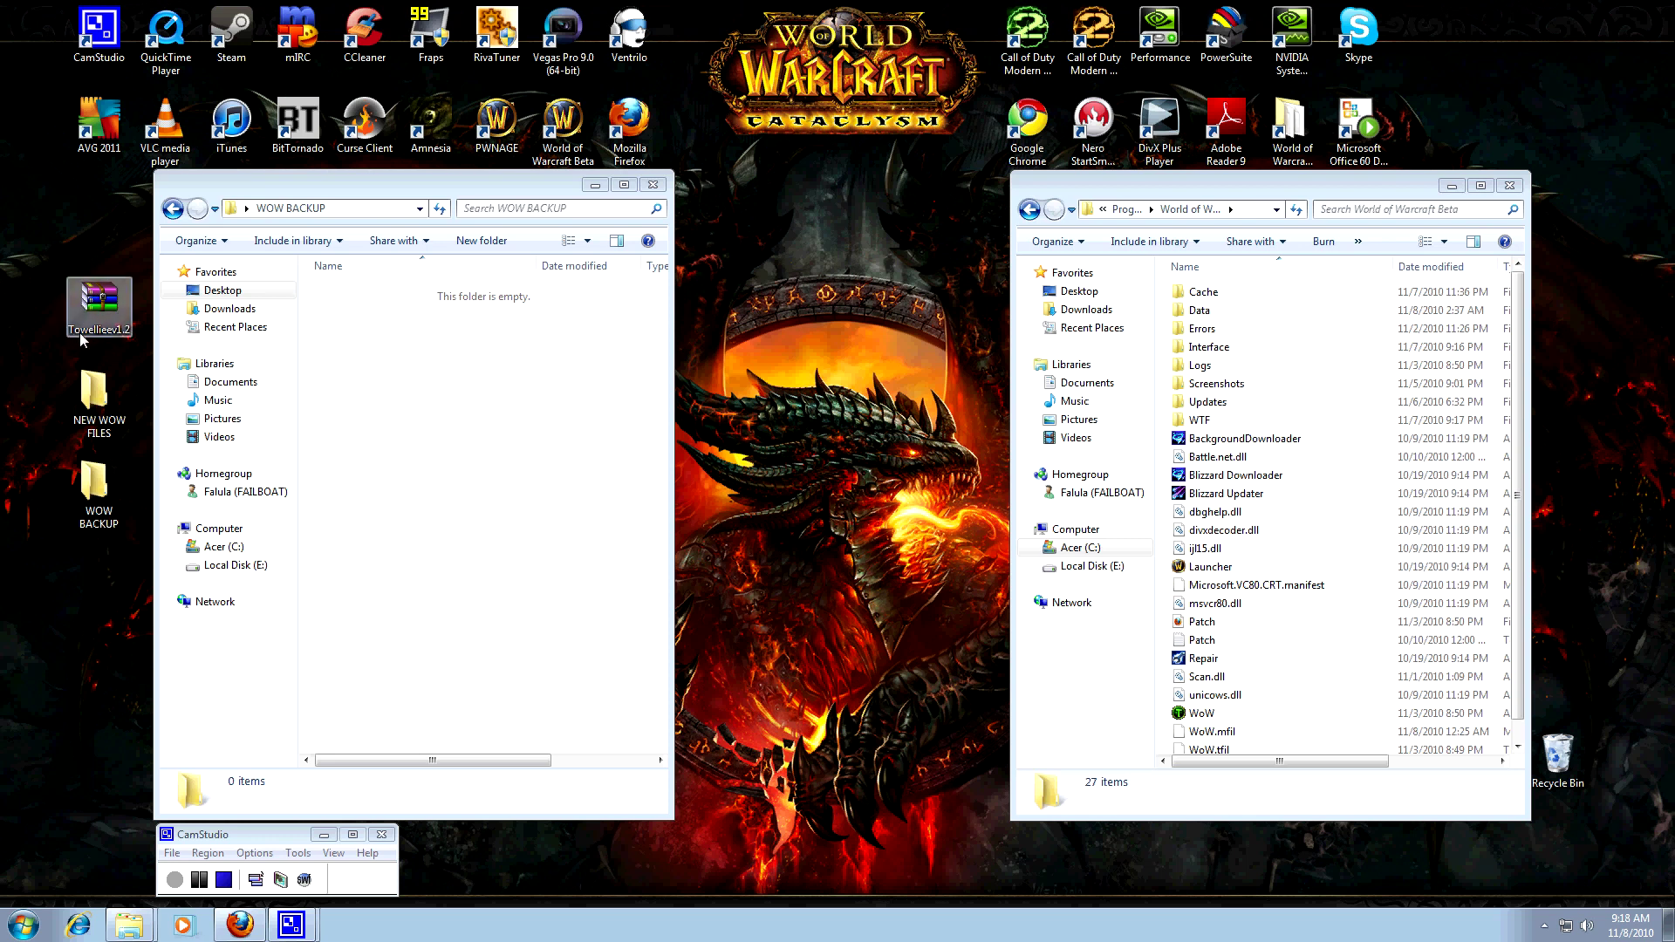
left_click(67, 241)
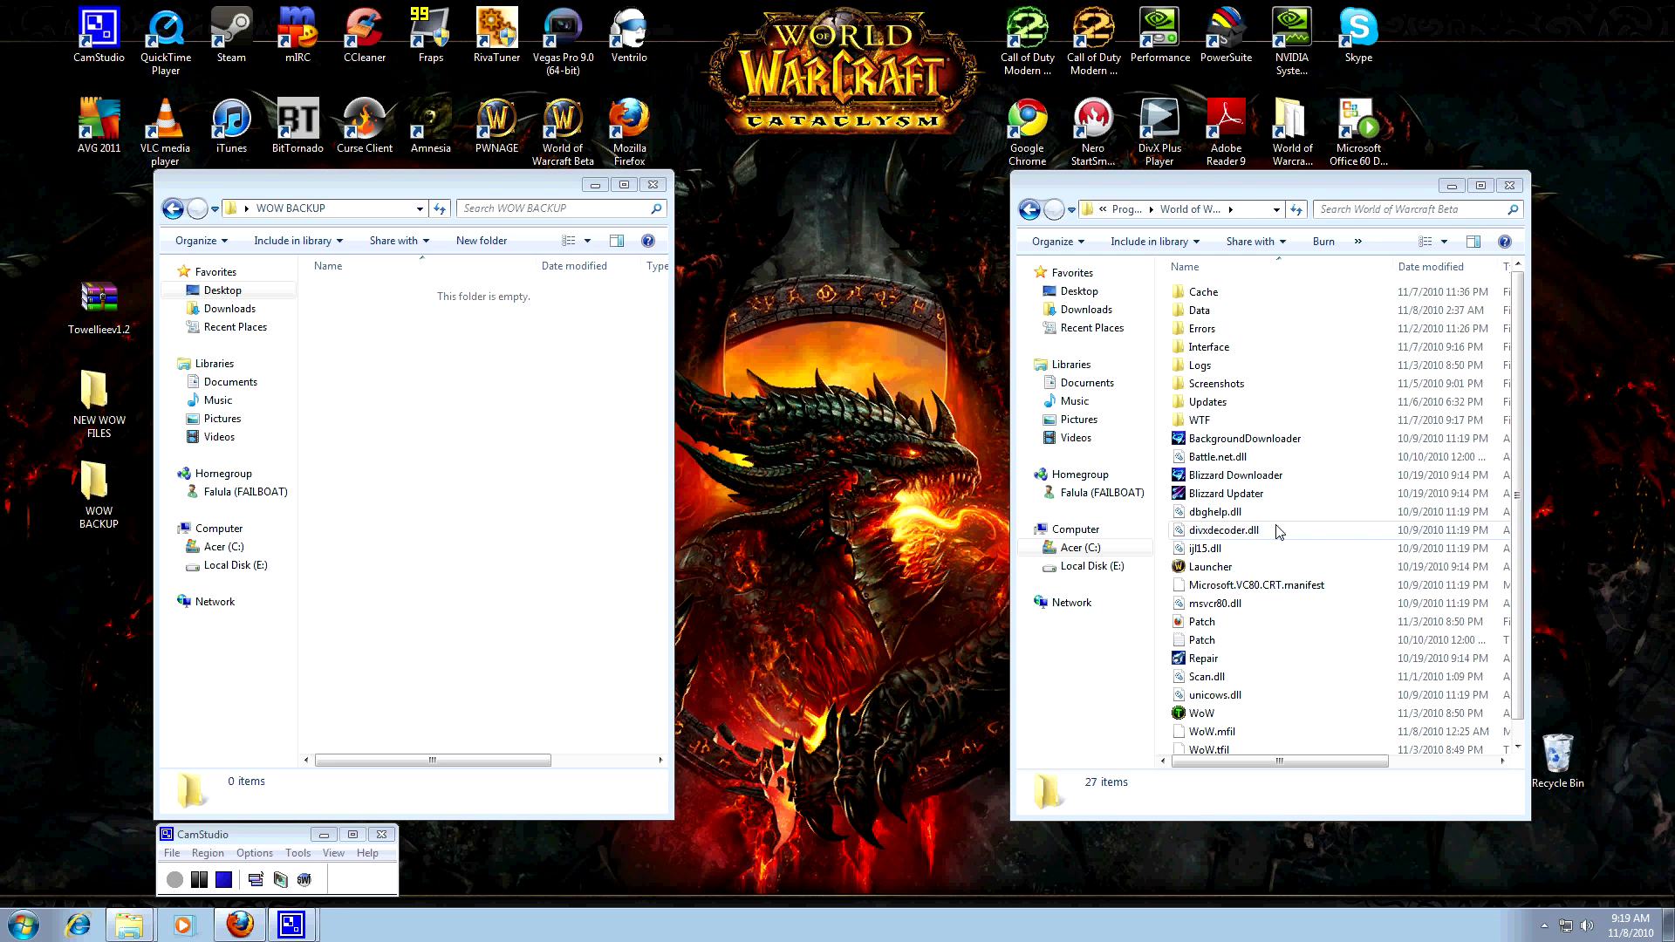
left_click(1207, 347)
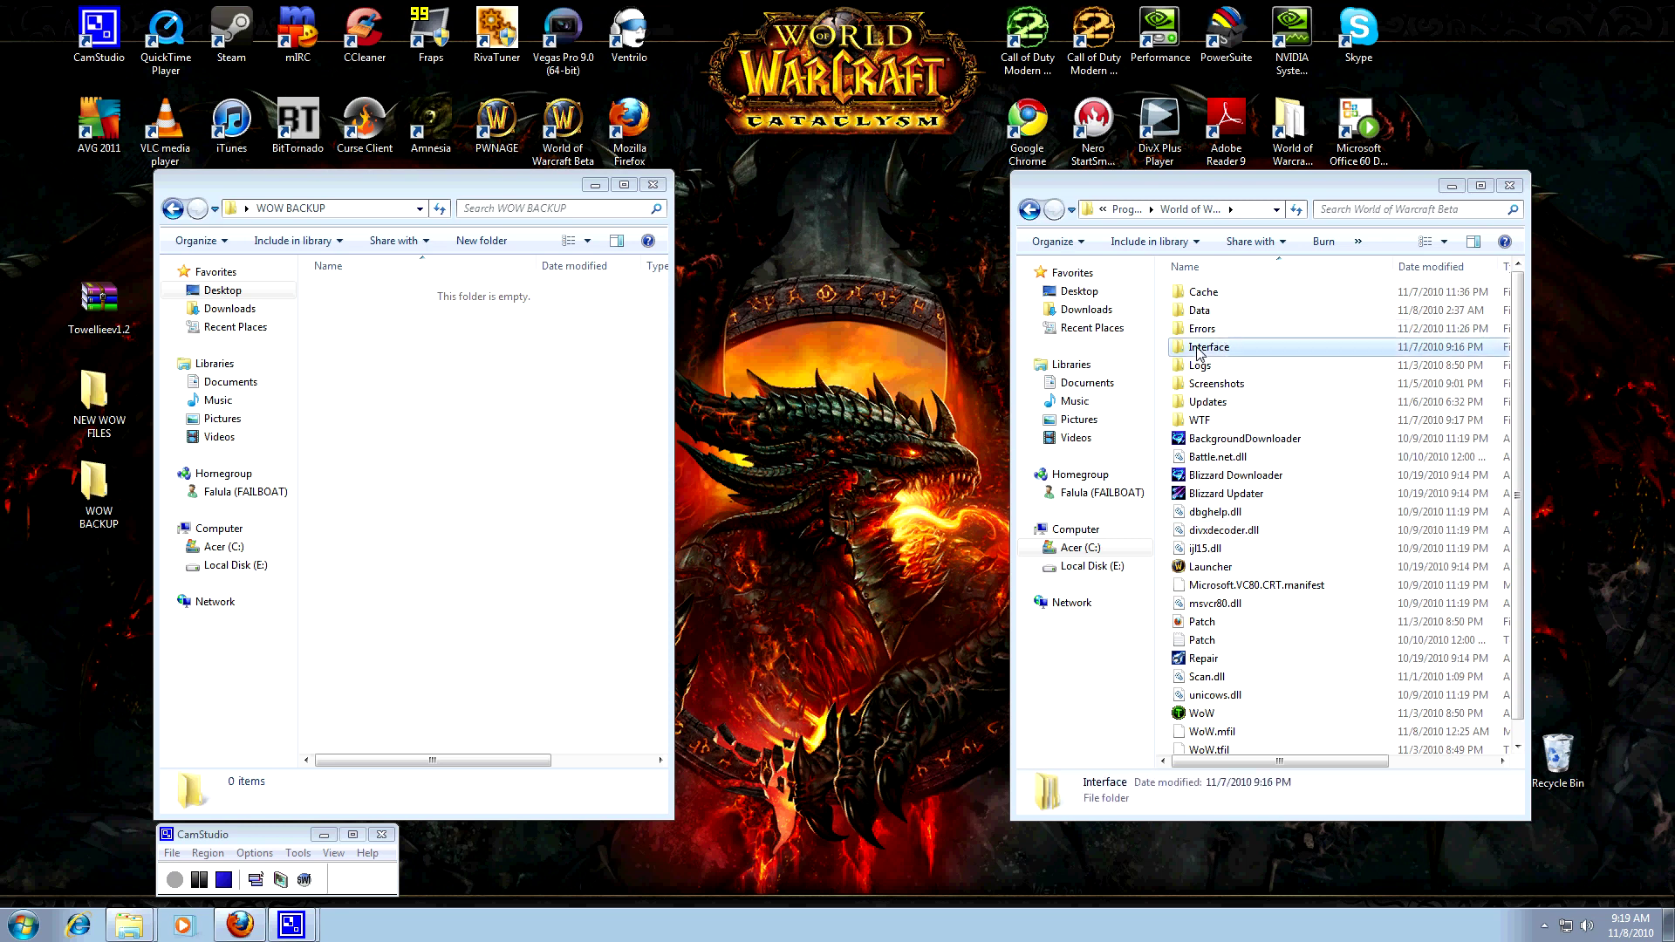
left_click(1211, 423, "ctrl")
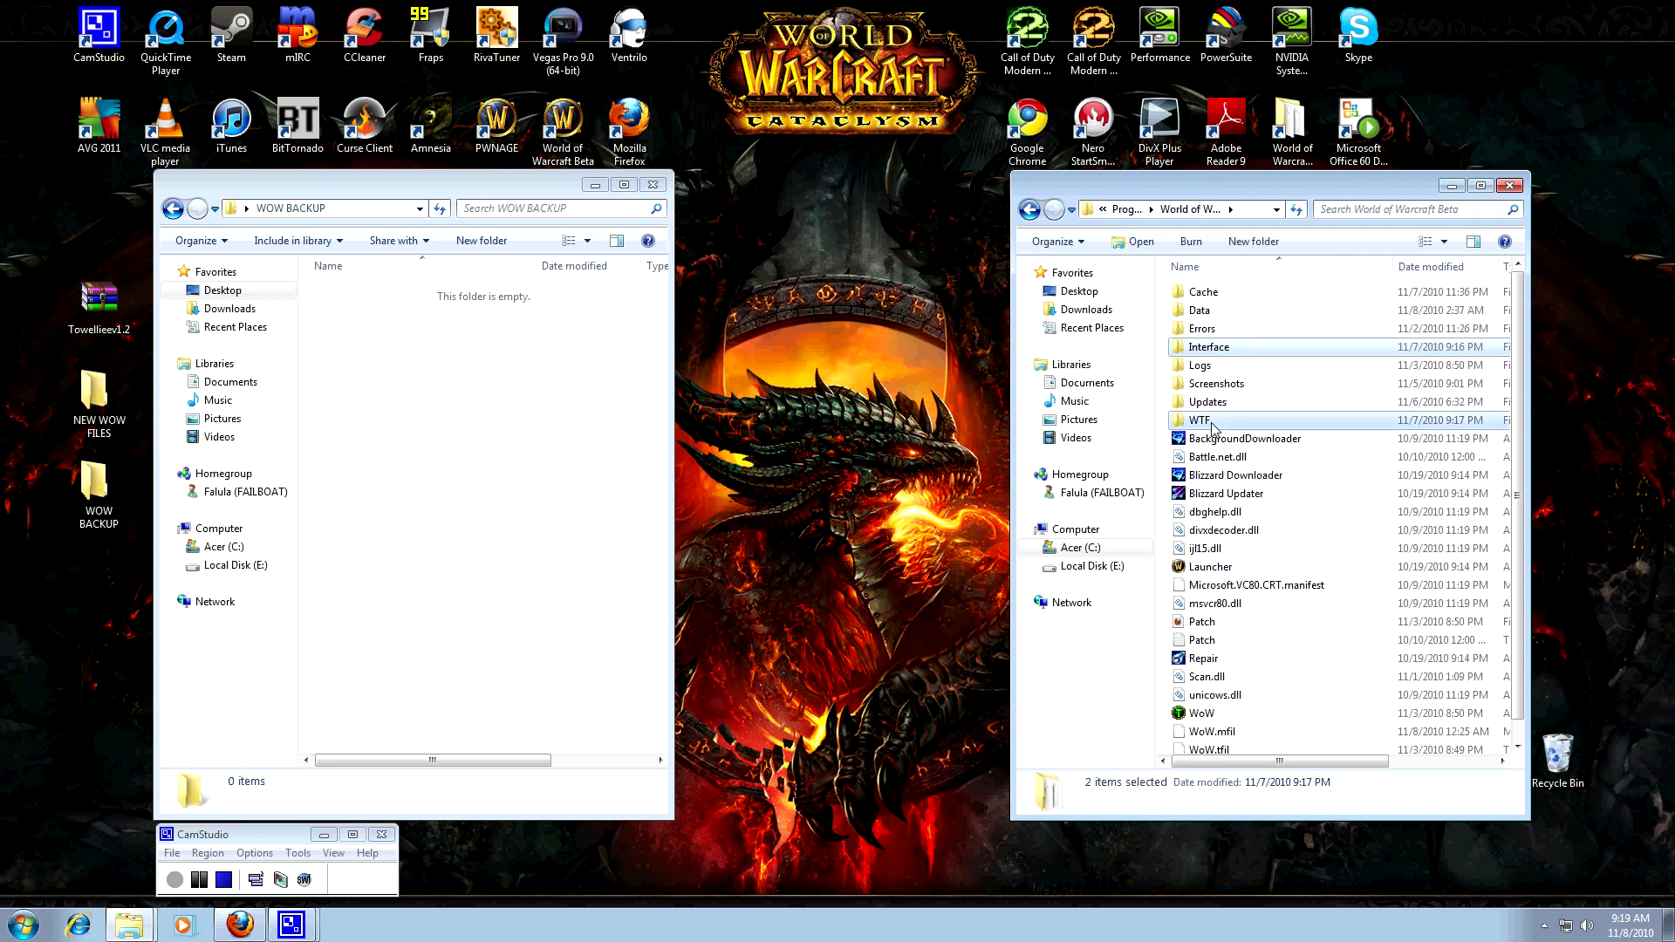
right_click(1212, 427)
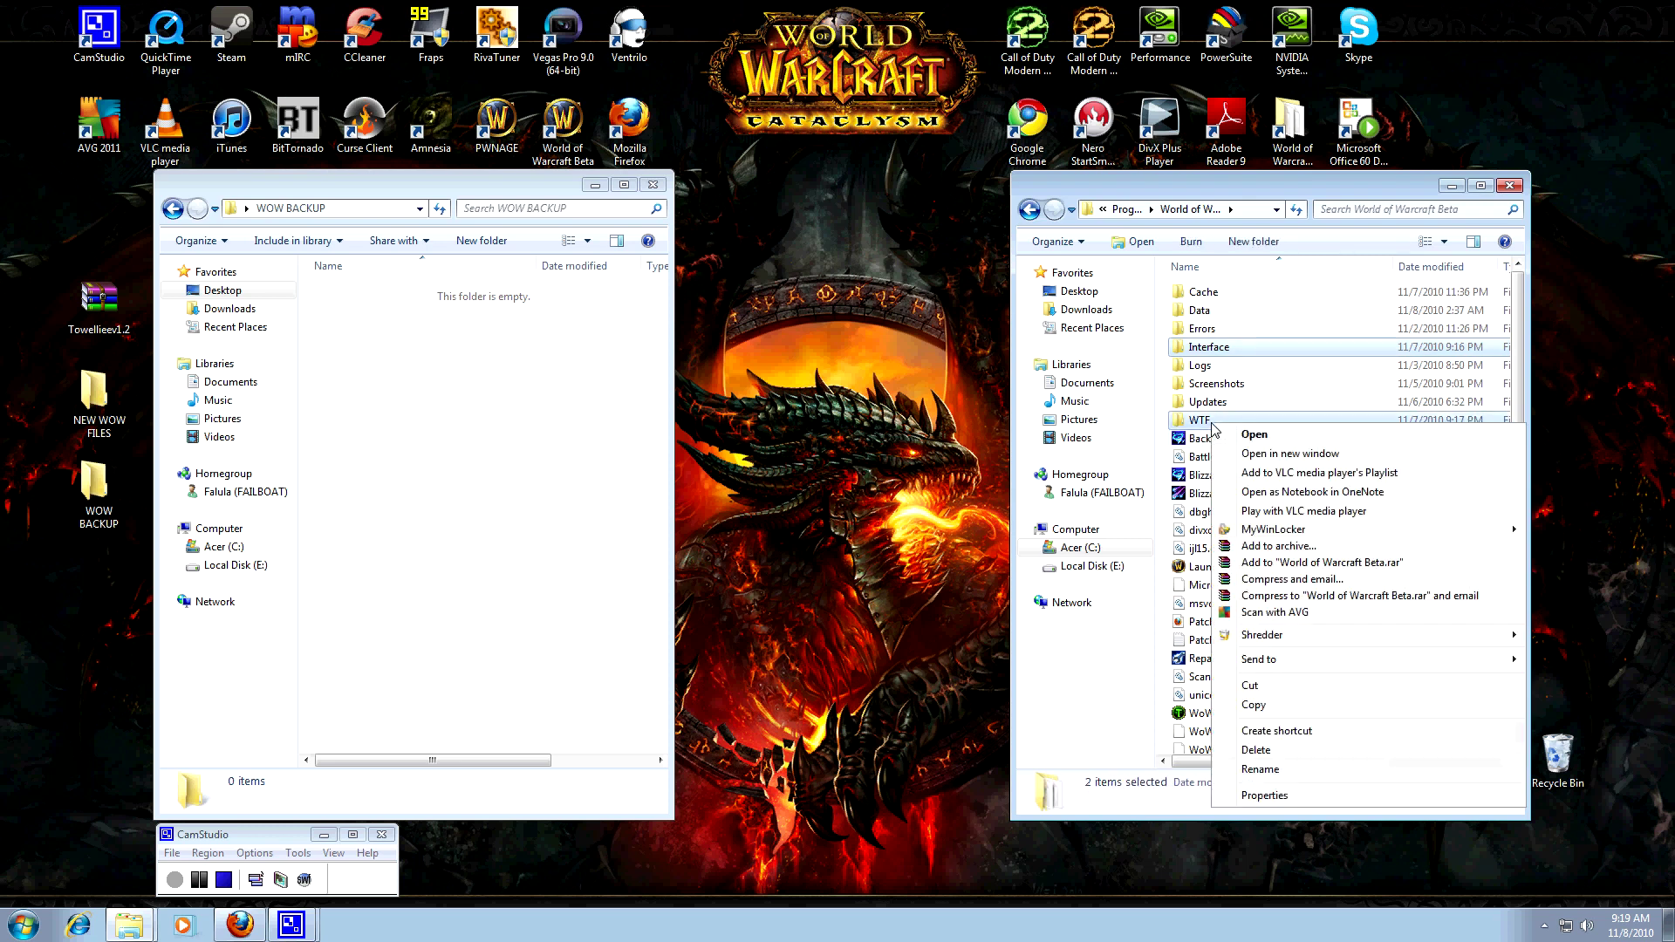
left_click(1252, 705)
left_click(447, 473)
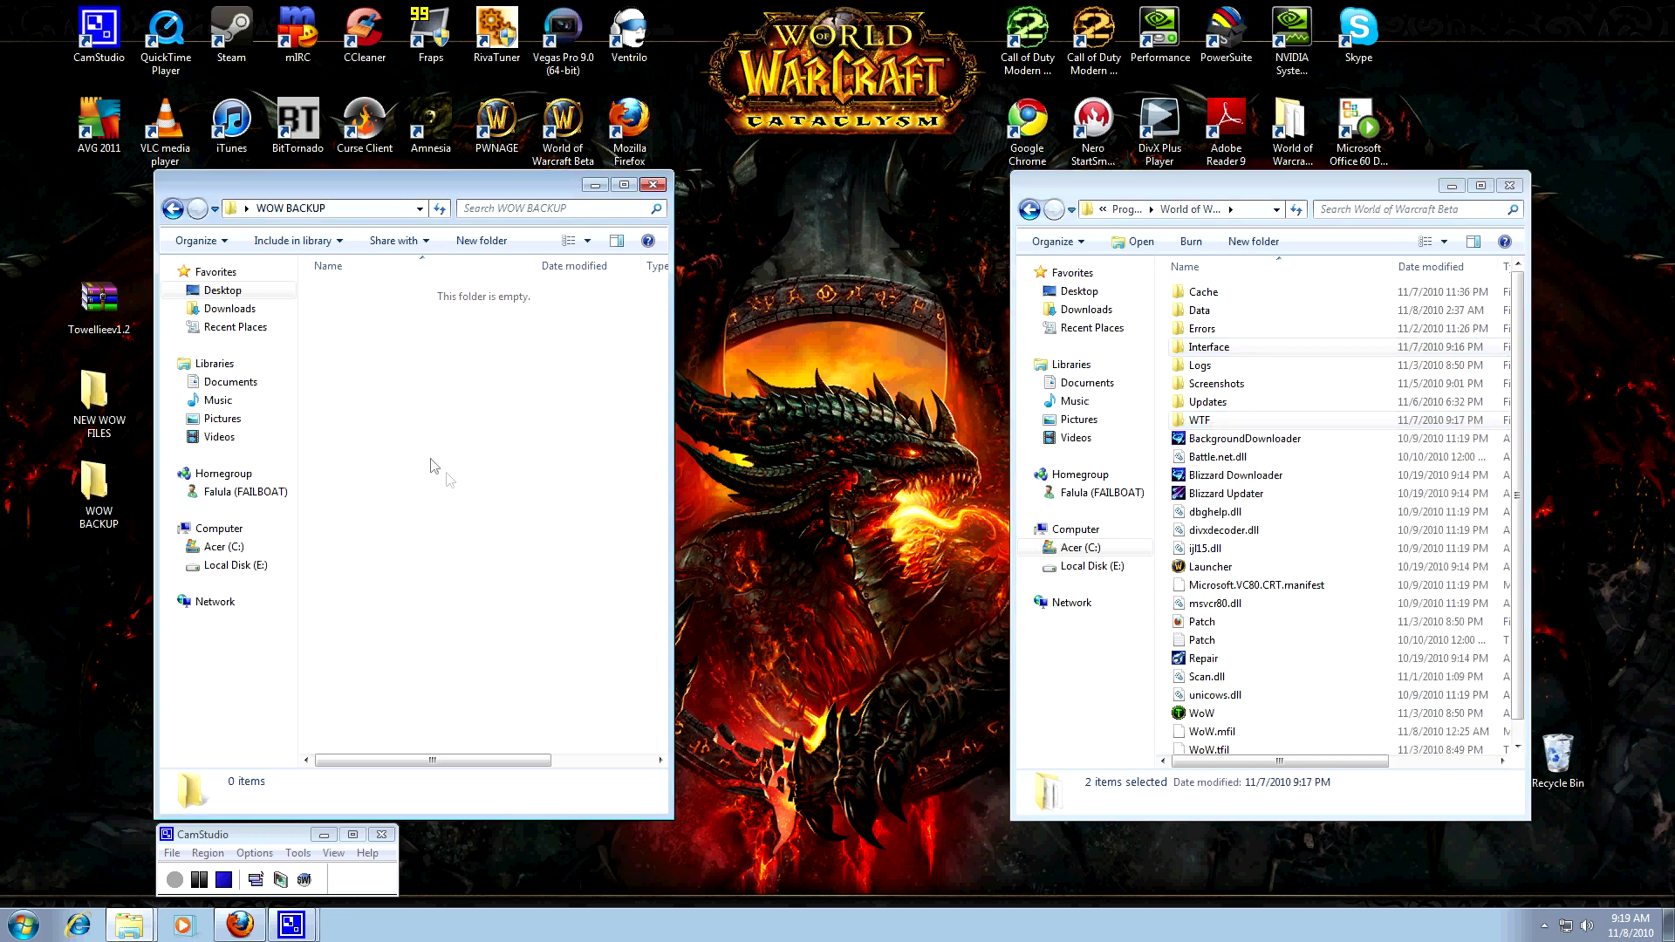
right_click(415, 441)
left_click(451, 563)
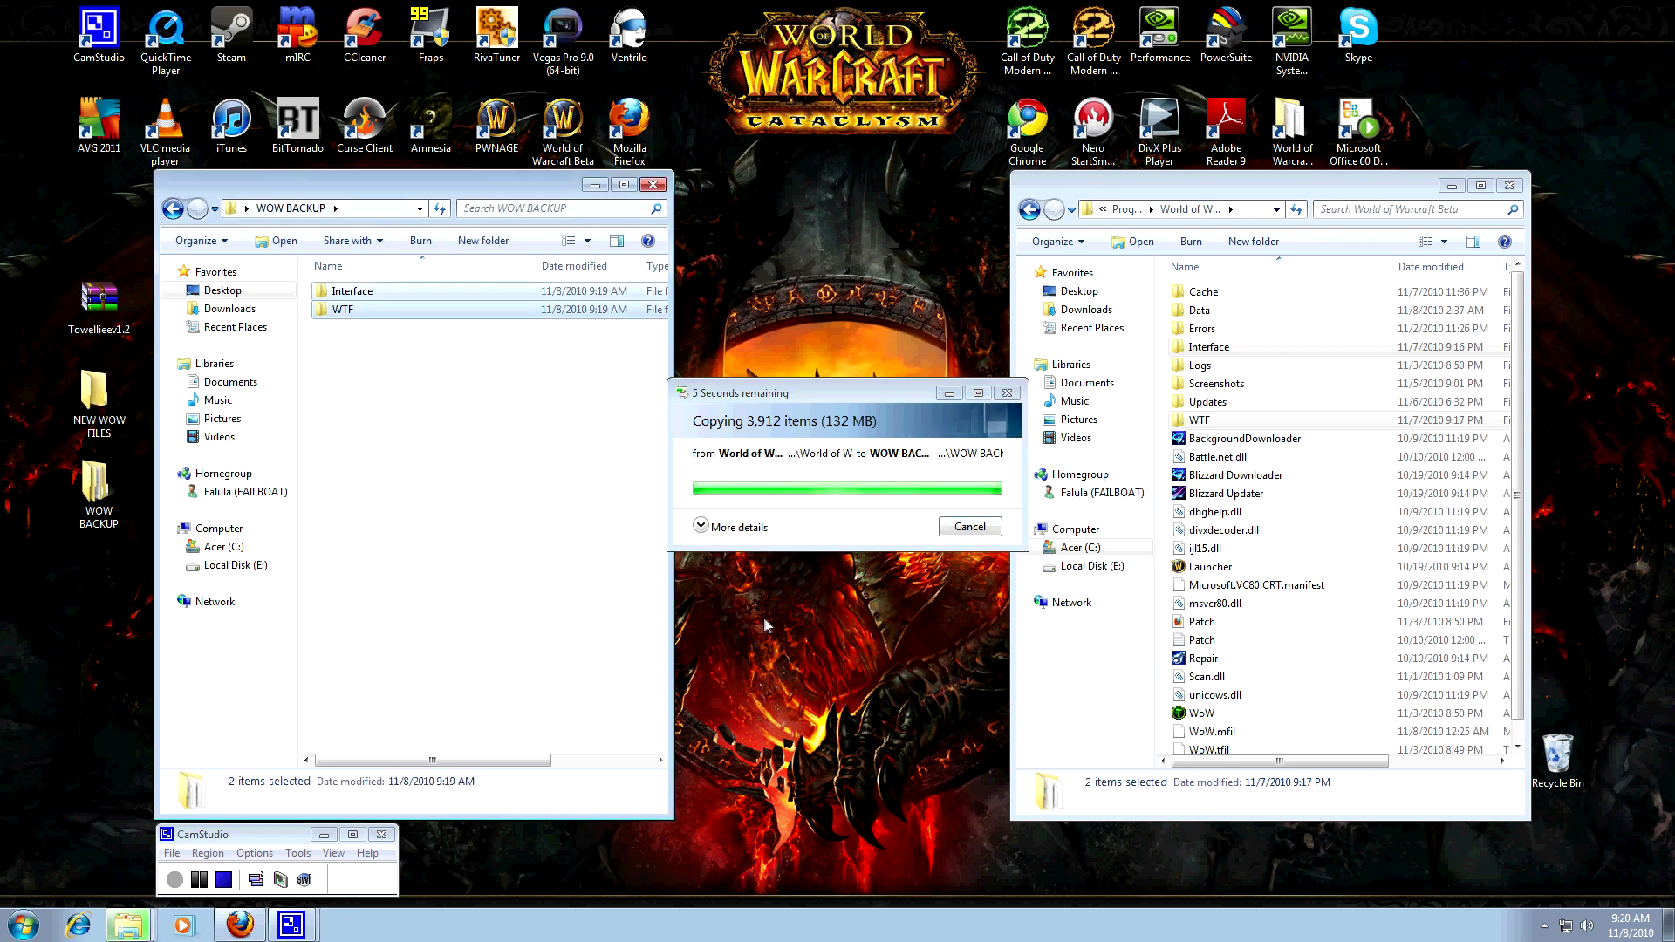
Step: Delete the original Interface and WTF folders from the Beta folder to the Recycle Bin
right_click(1227, 353)
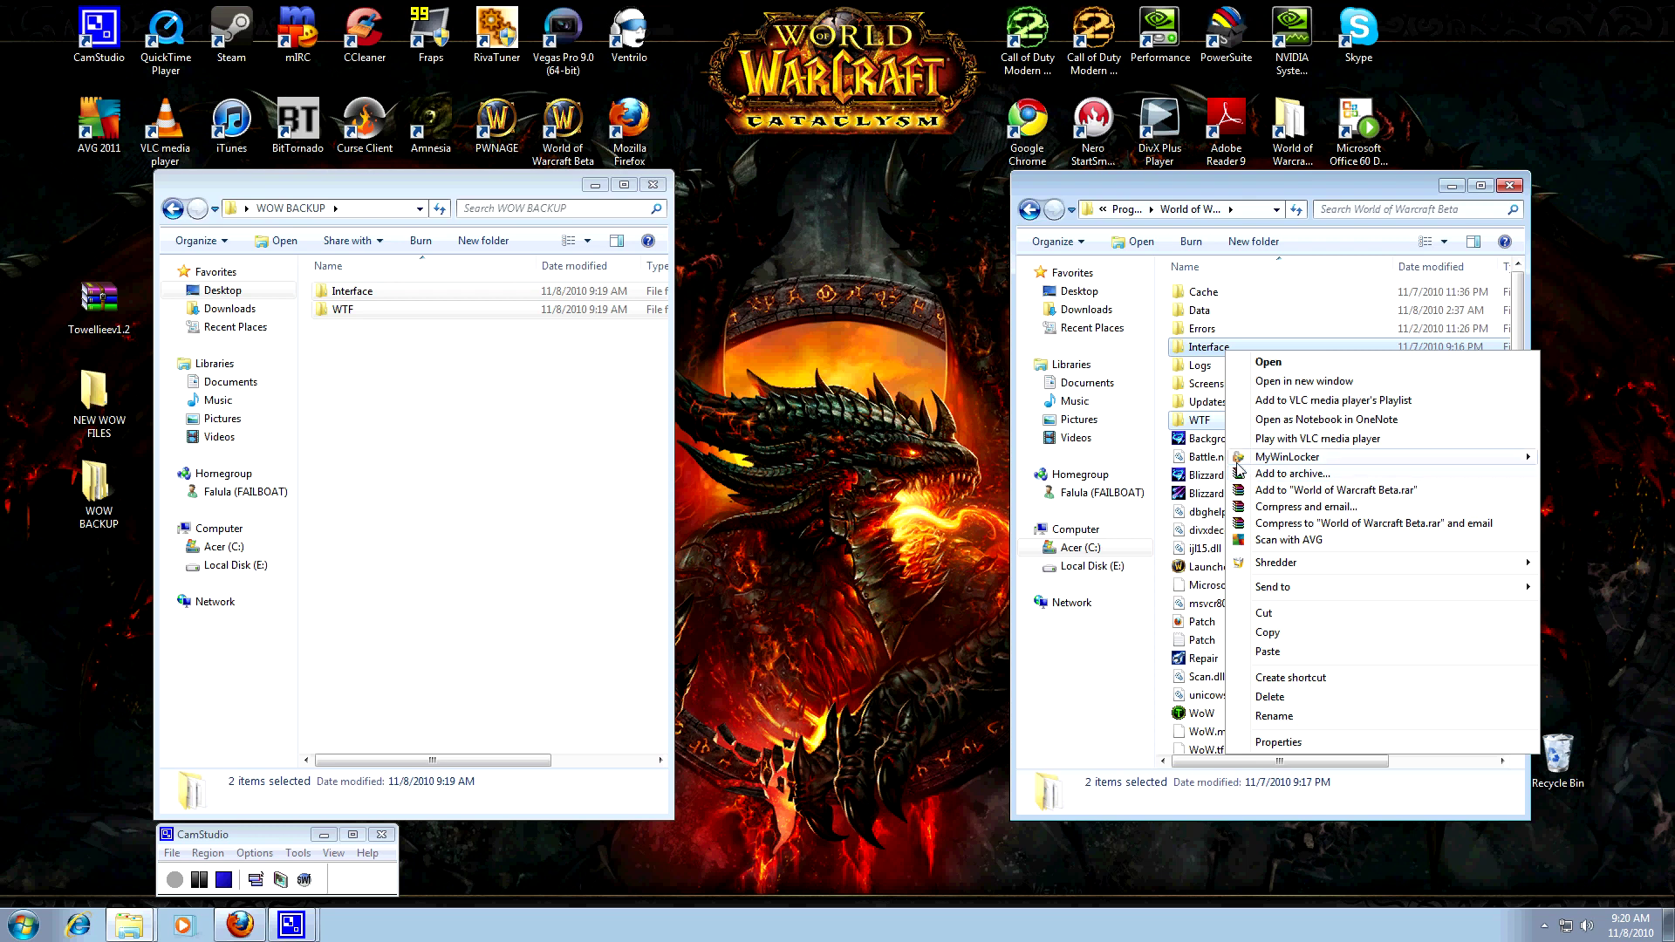
left_click(1263, 697)
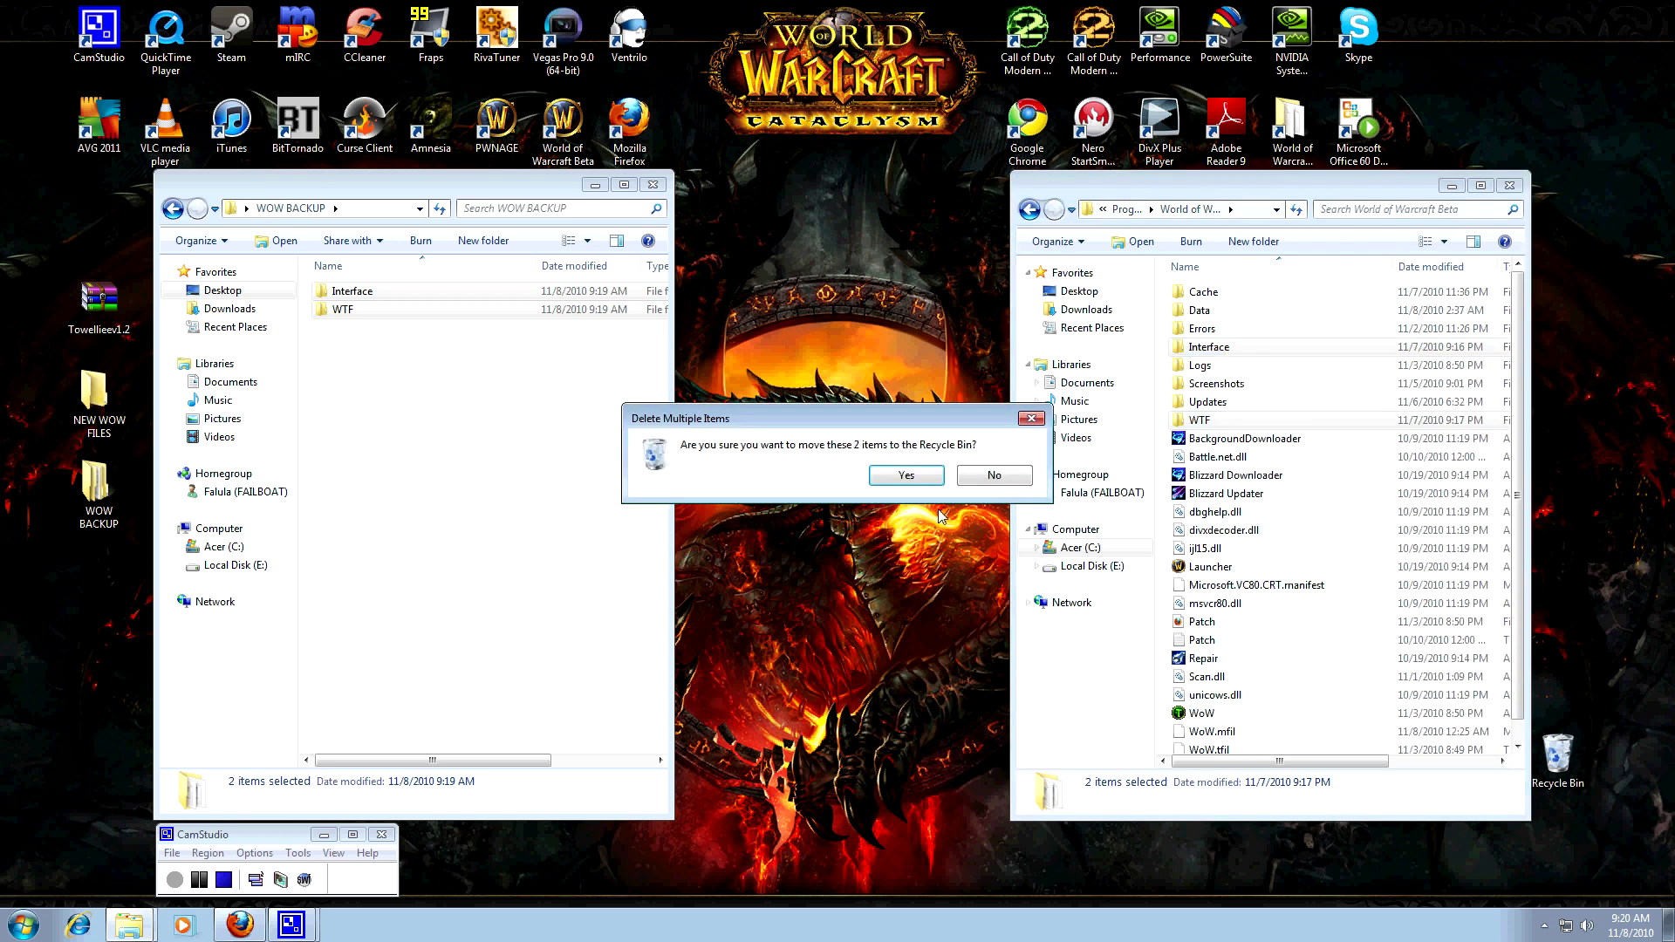
left_click(918, 479)
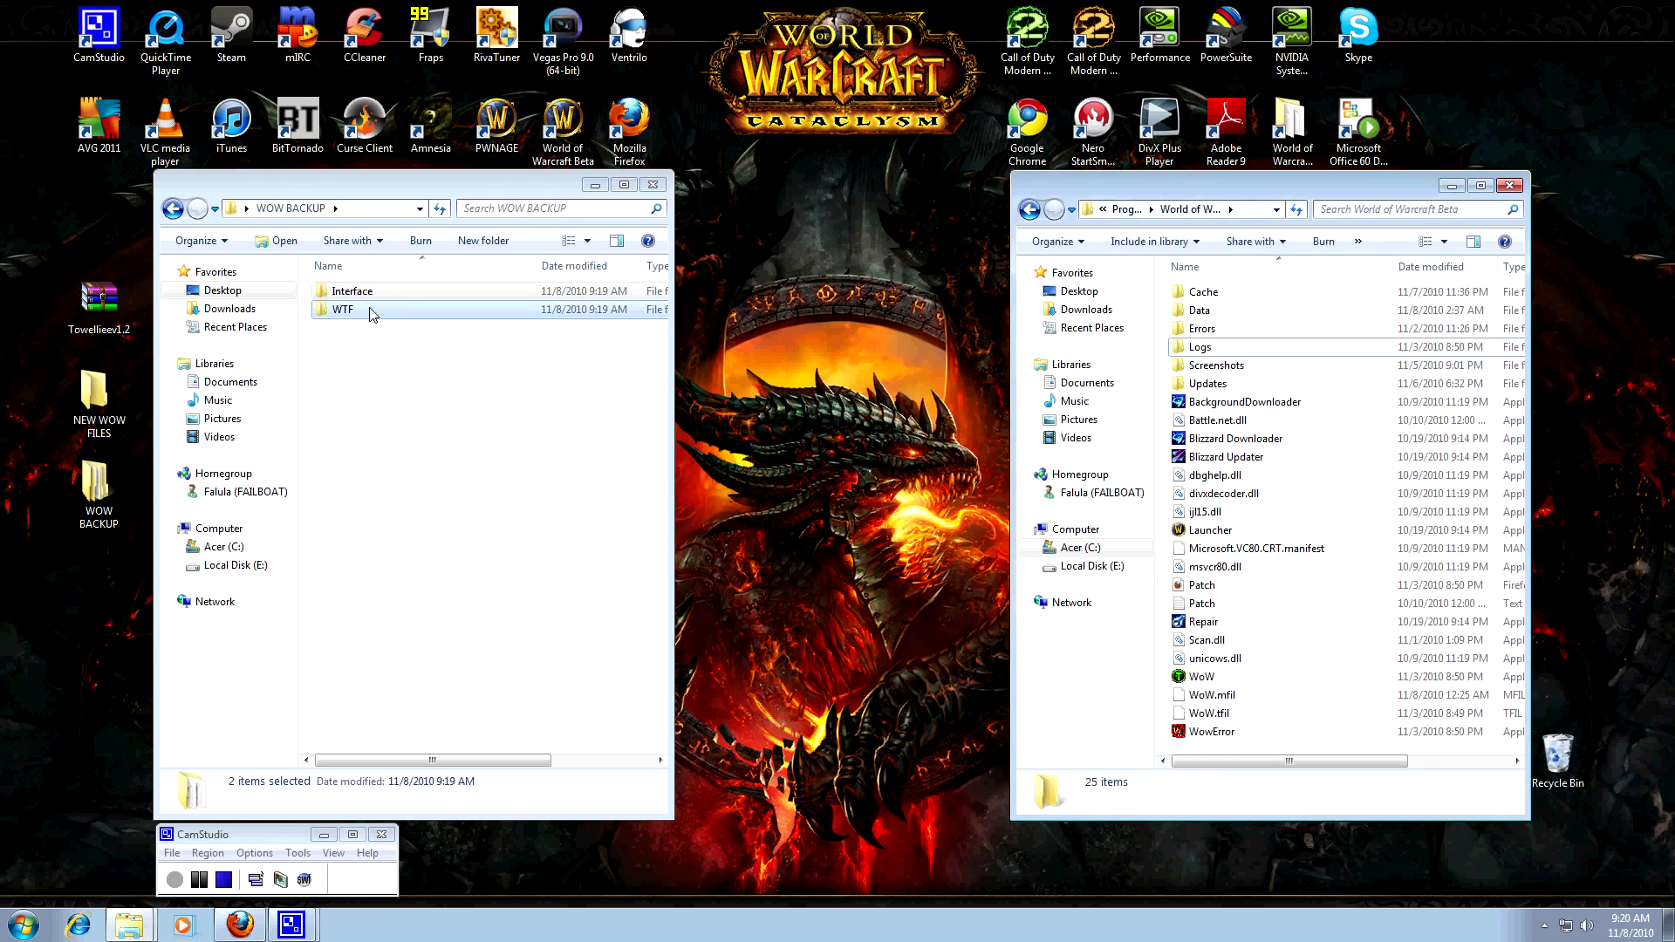
Step: Launch Notepad from the Start menu and move its window lower on screen
left_click(24, 923)
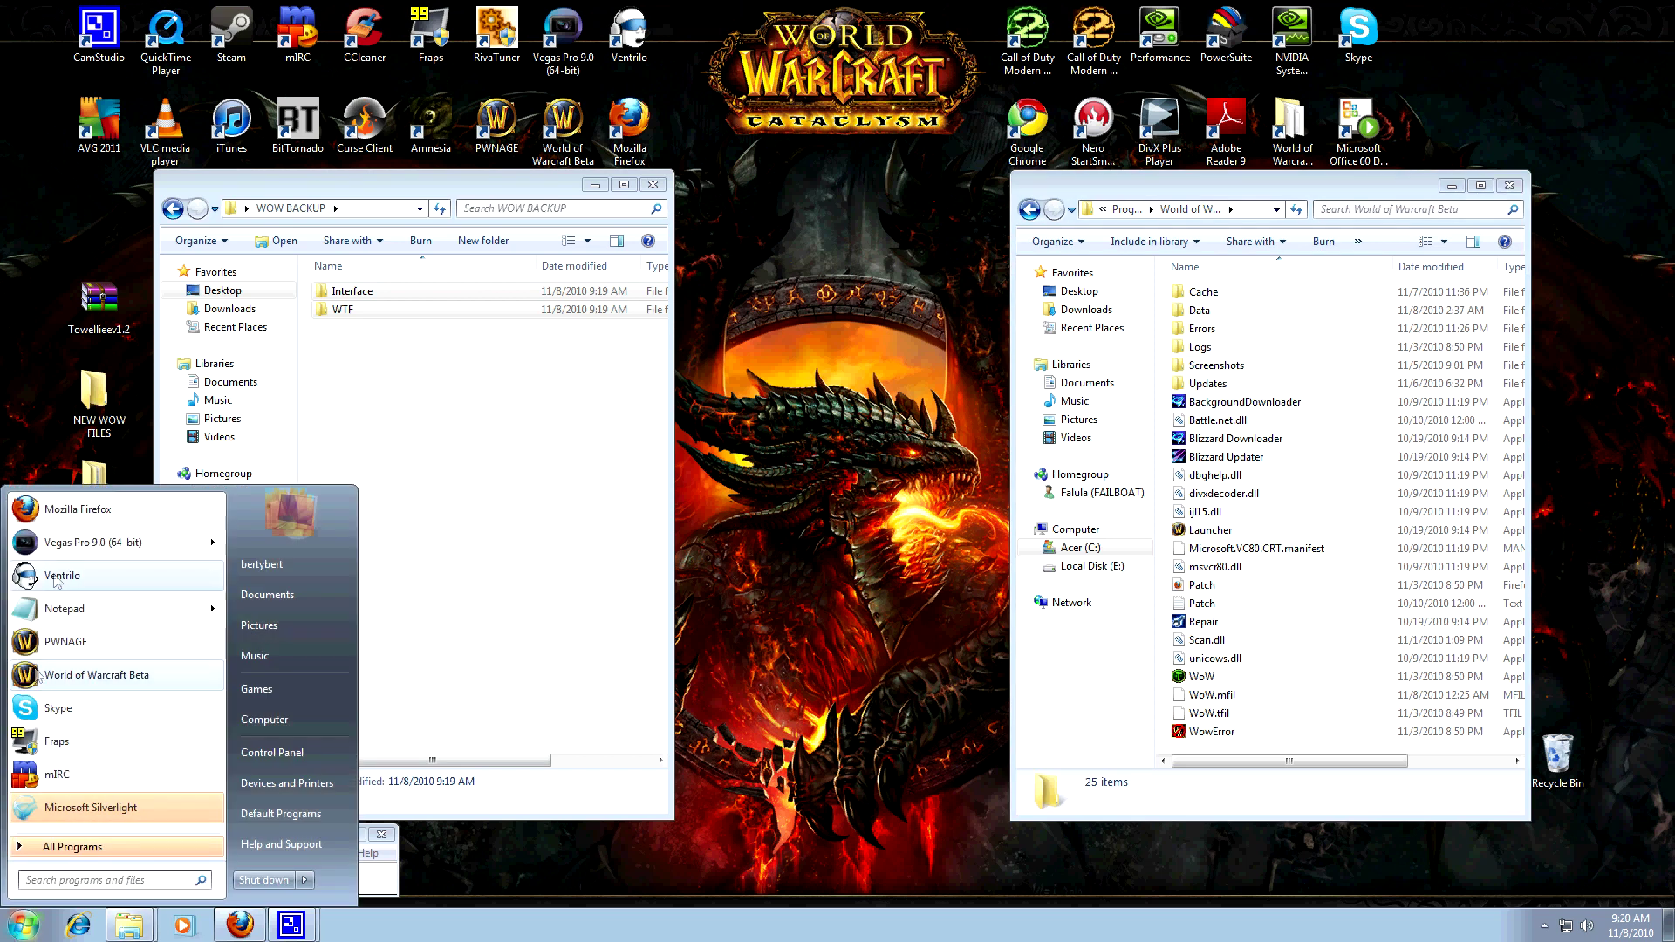
left_click(51, 614)
left_click_drag(735, 130, 746, 610)
Step: Copy the backup's WTF\Account folder name and paste it into Notepad
left_click(359, 312)
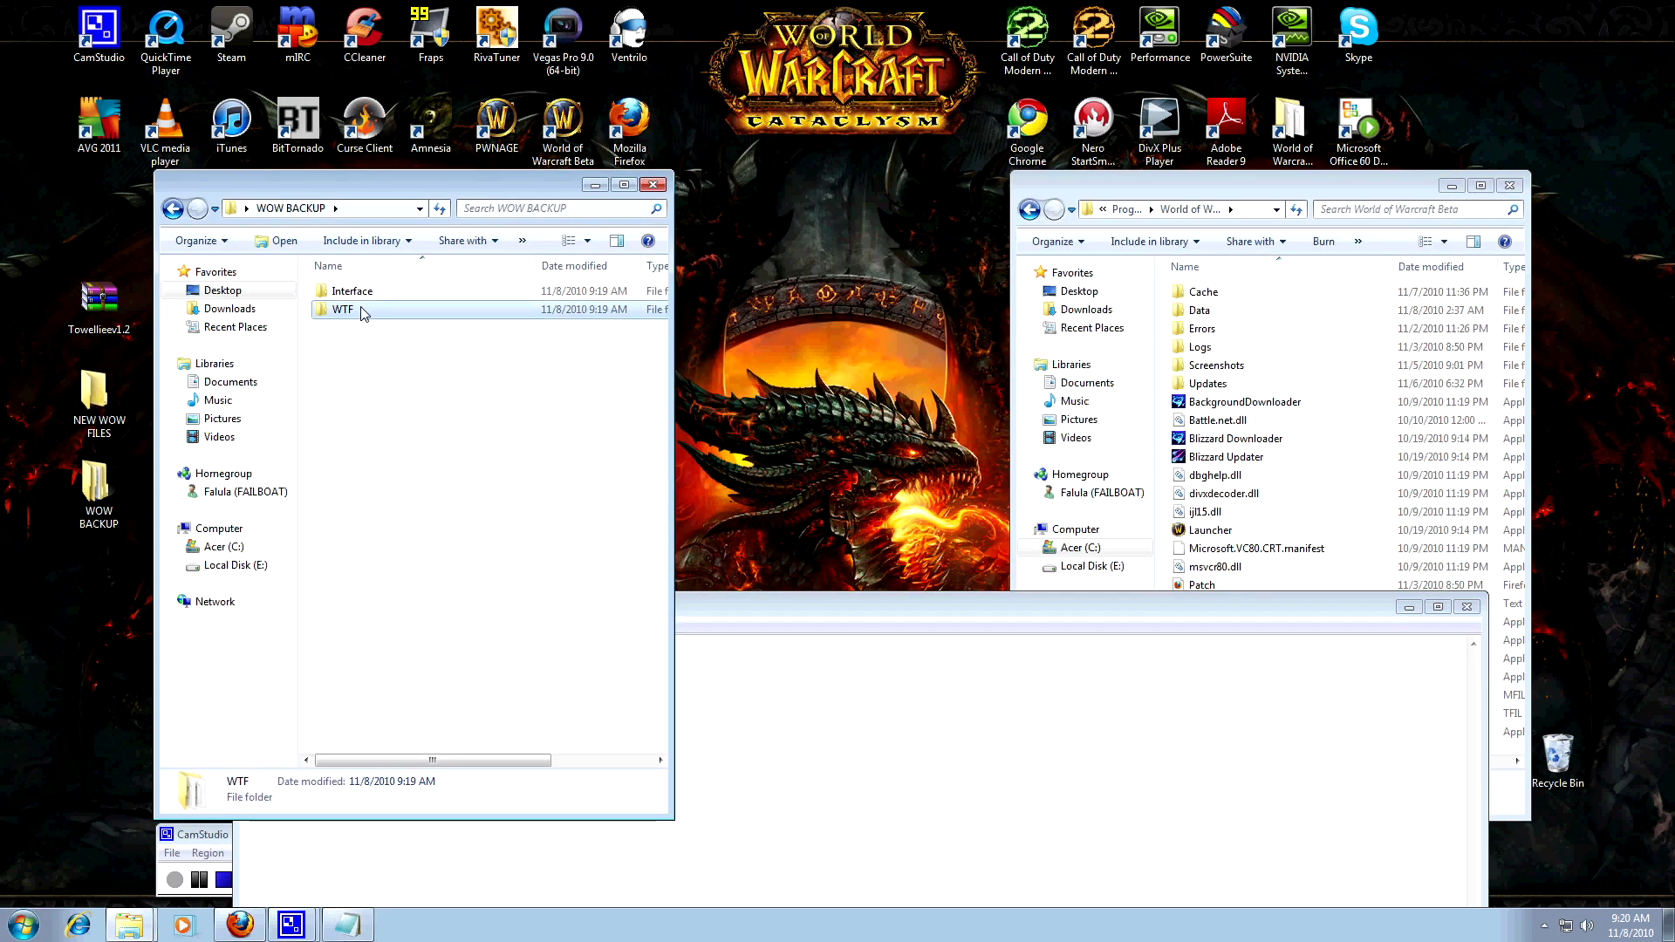
double_click(357, 292)
left_click(361, 293)
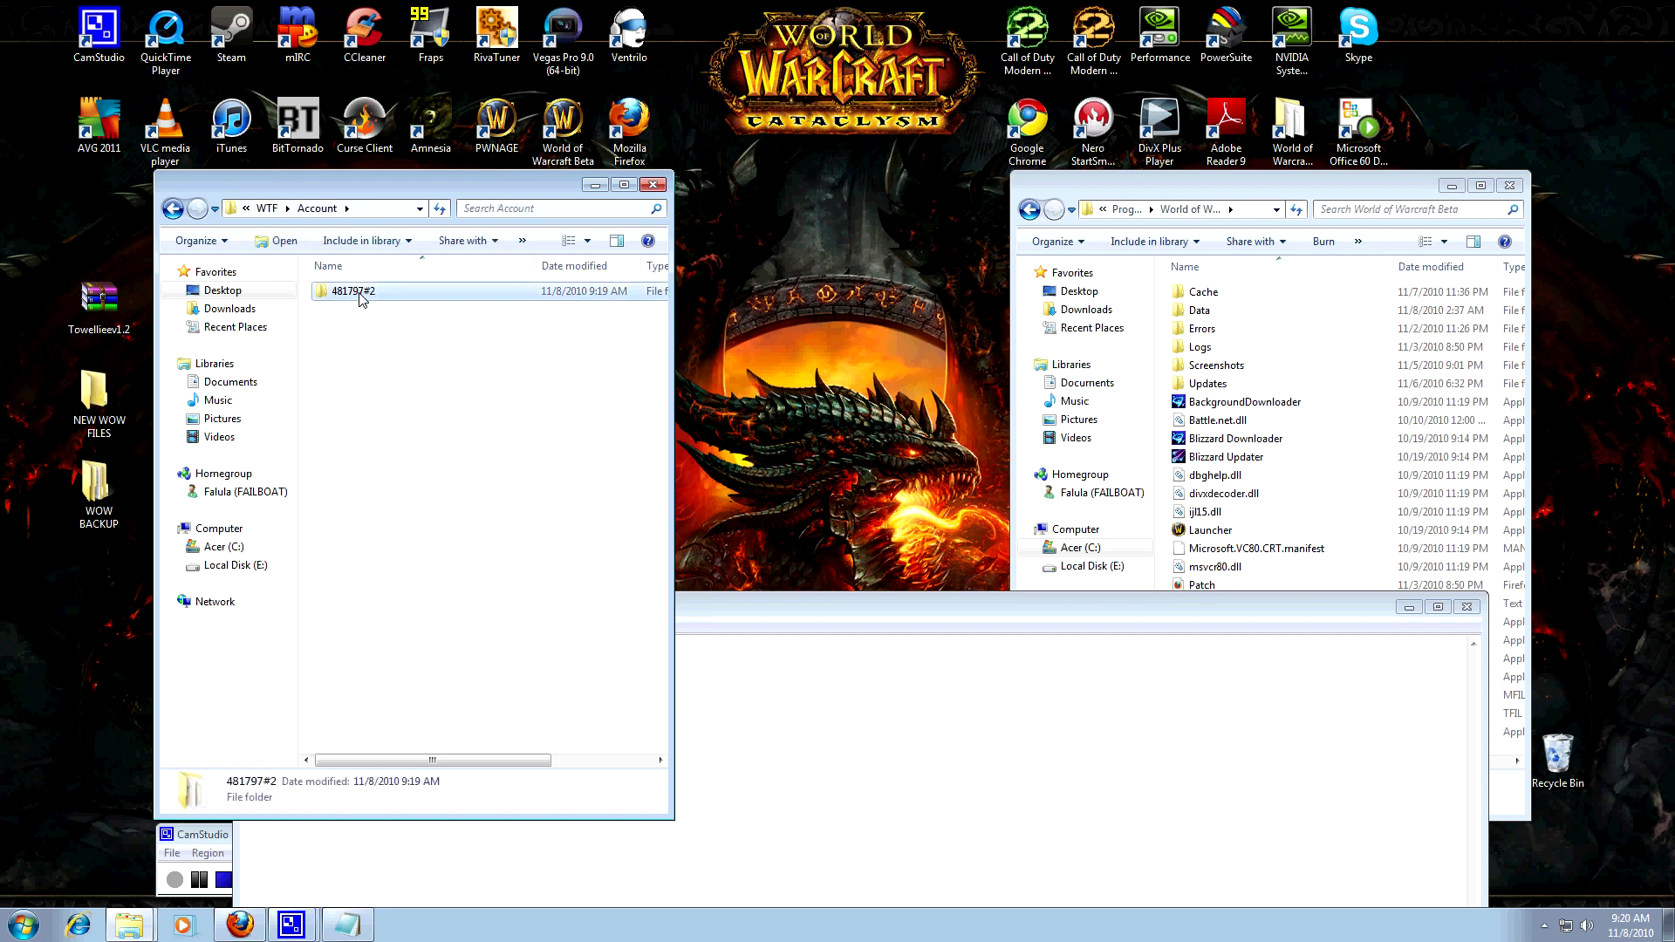
right_click(361, 294)
left_click(440, 724)
key("ctrl+c")
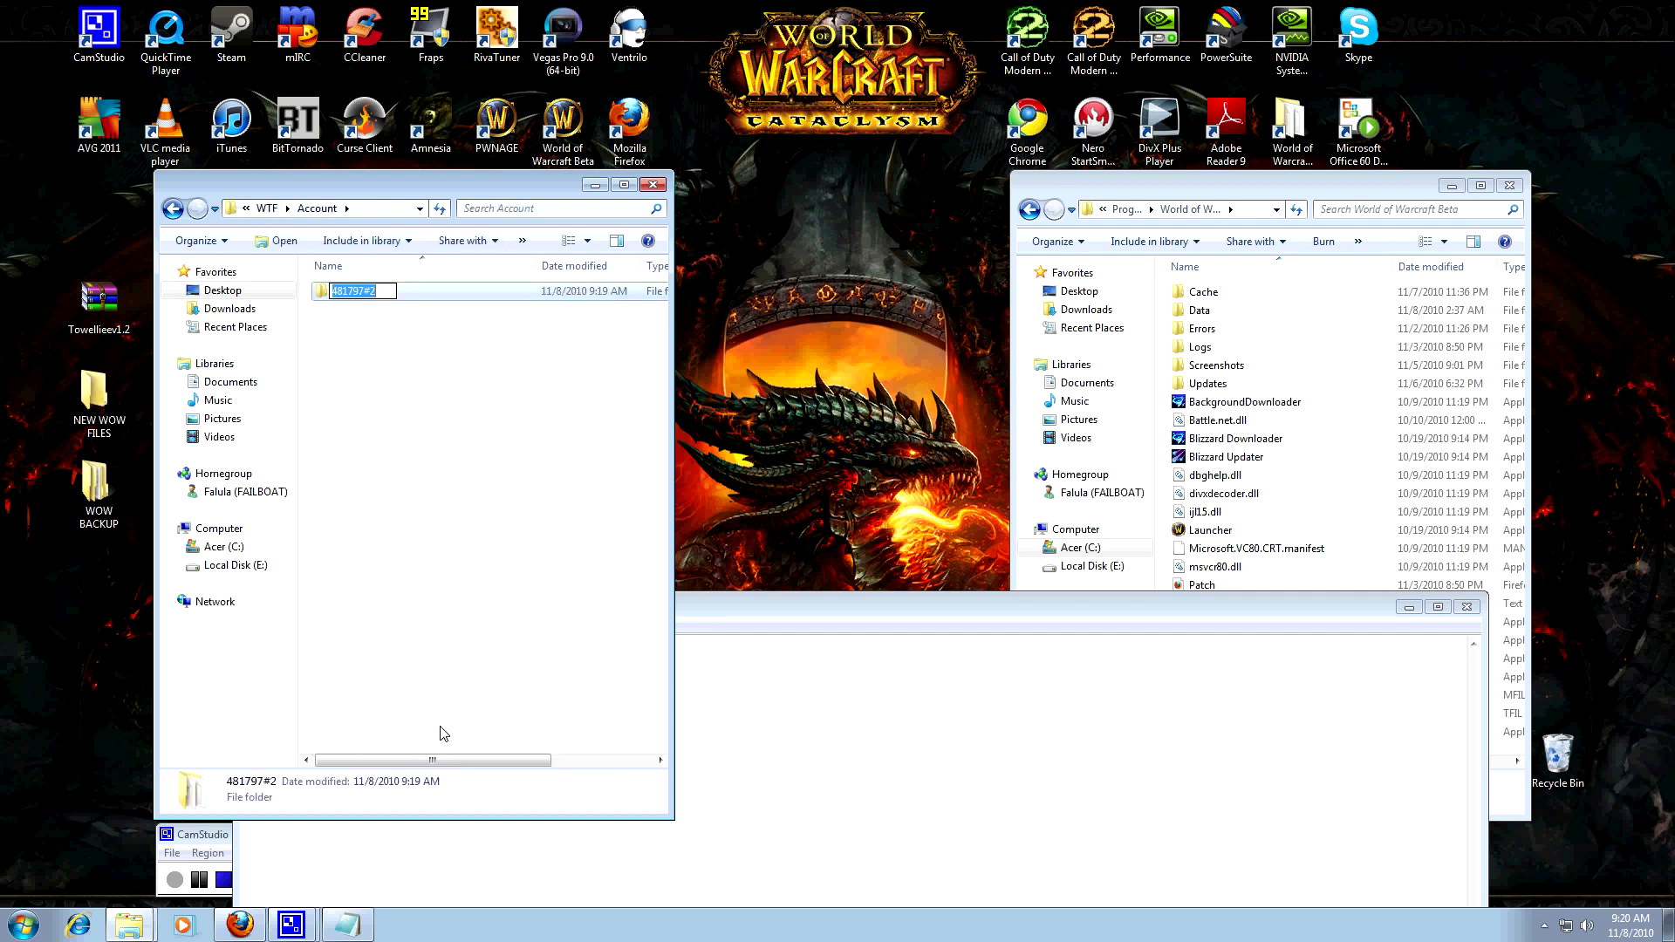
left_click(719, 725)
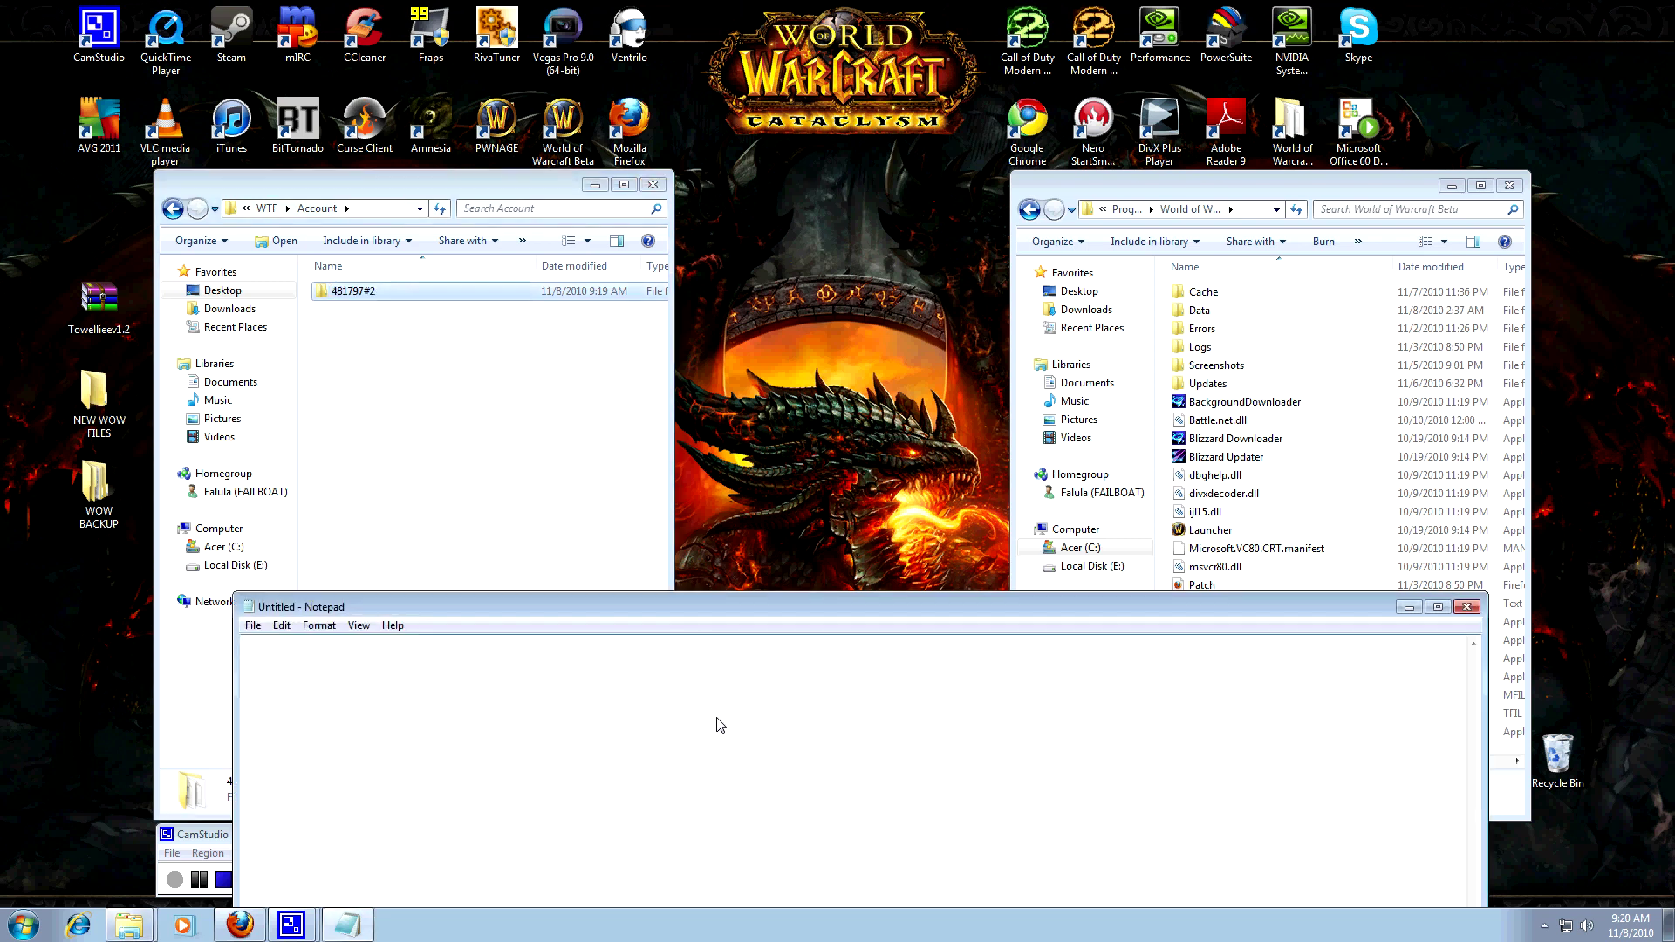
key("ctrl+v")
Step: Copy the realm folder name Gilneas (US) and paste it on Notepad's second line
left_click(173, 208)
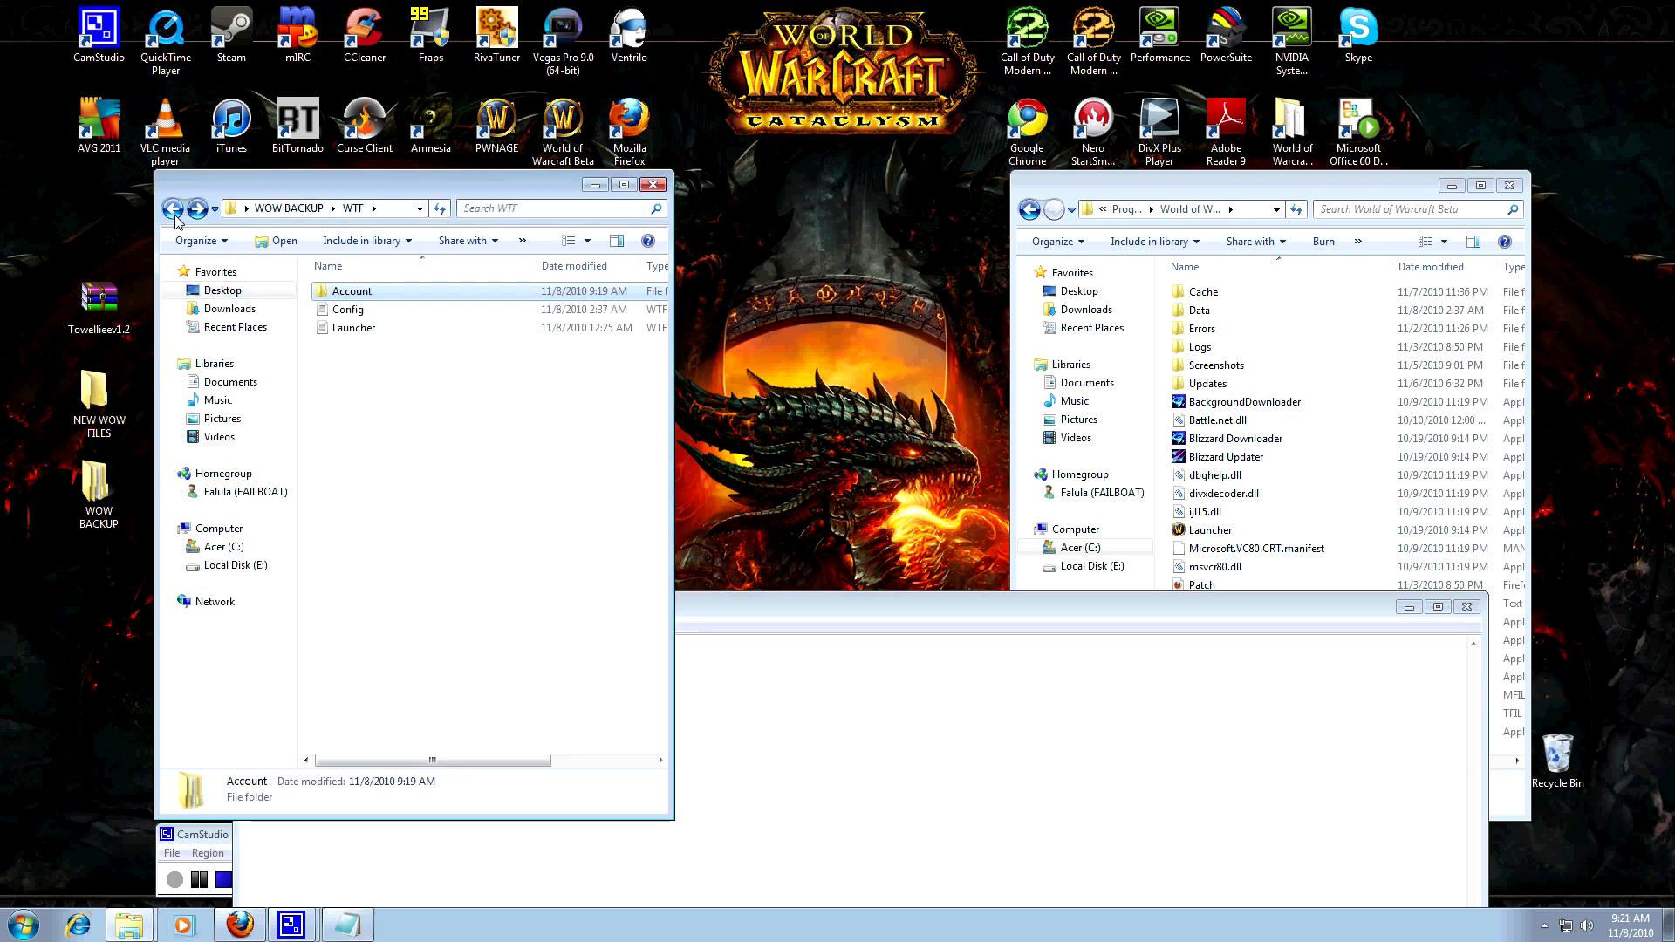
double_click(349, 290)
double_click(344, 291)
left_click(343, 296)
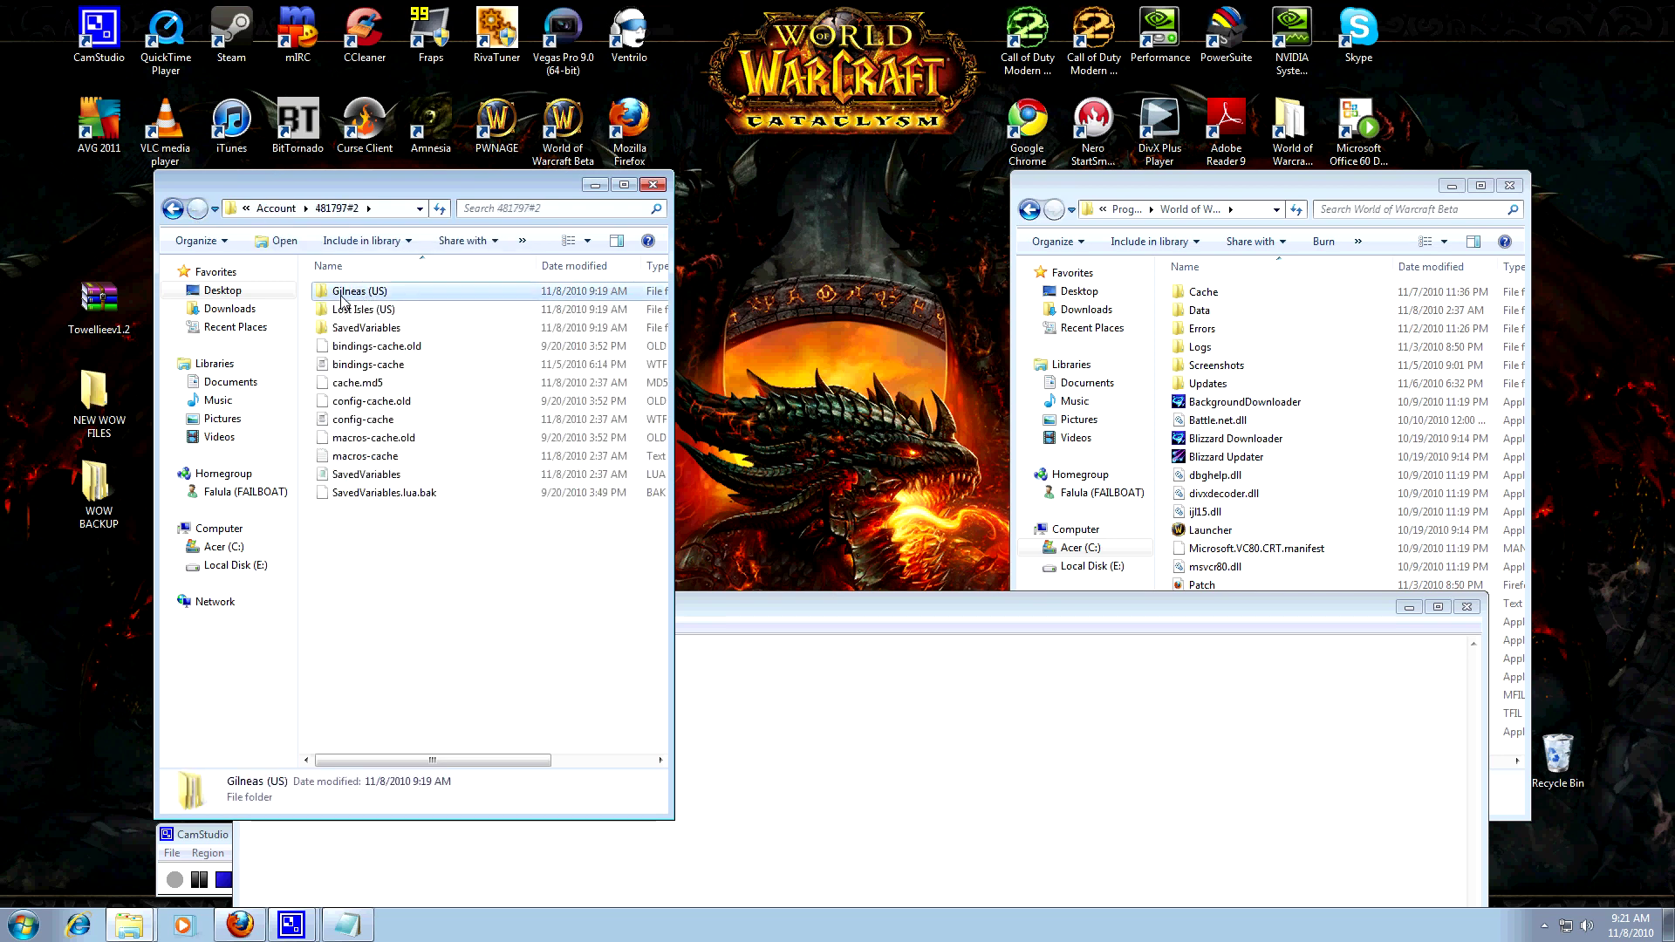
right_click(343, 296)
left_click(417, 710)
key("ctrl+c")
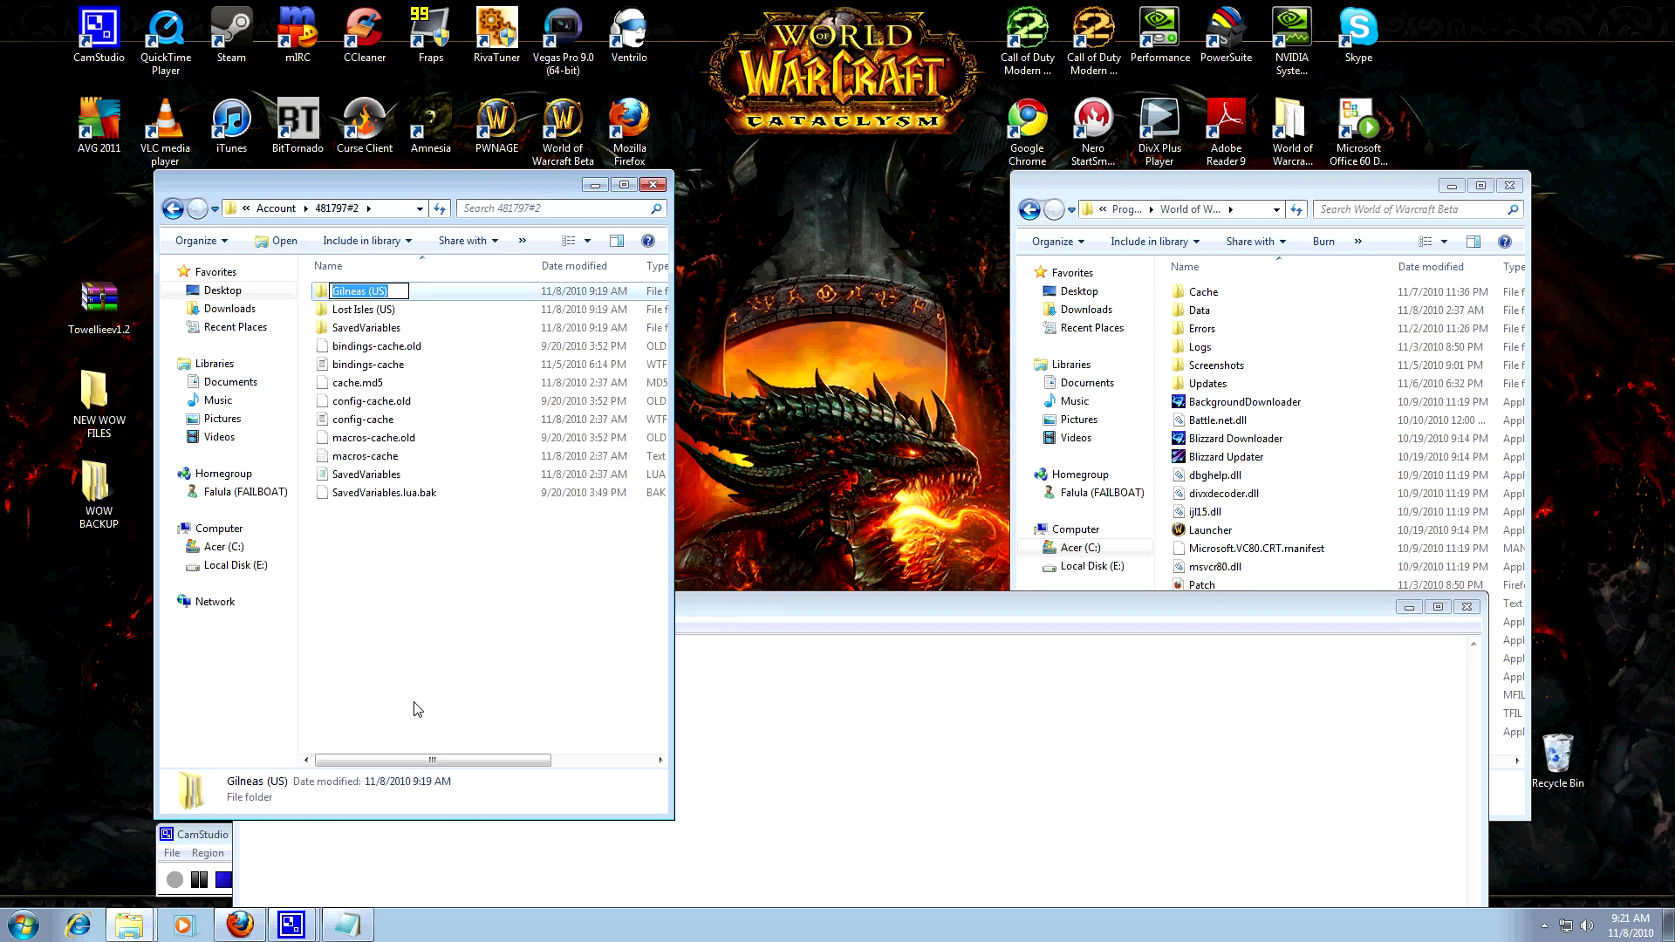
left_click(652, 184)
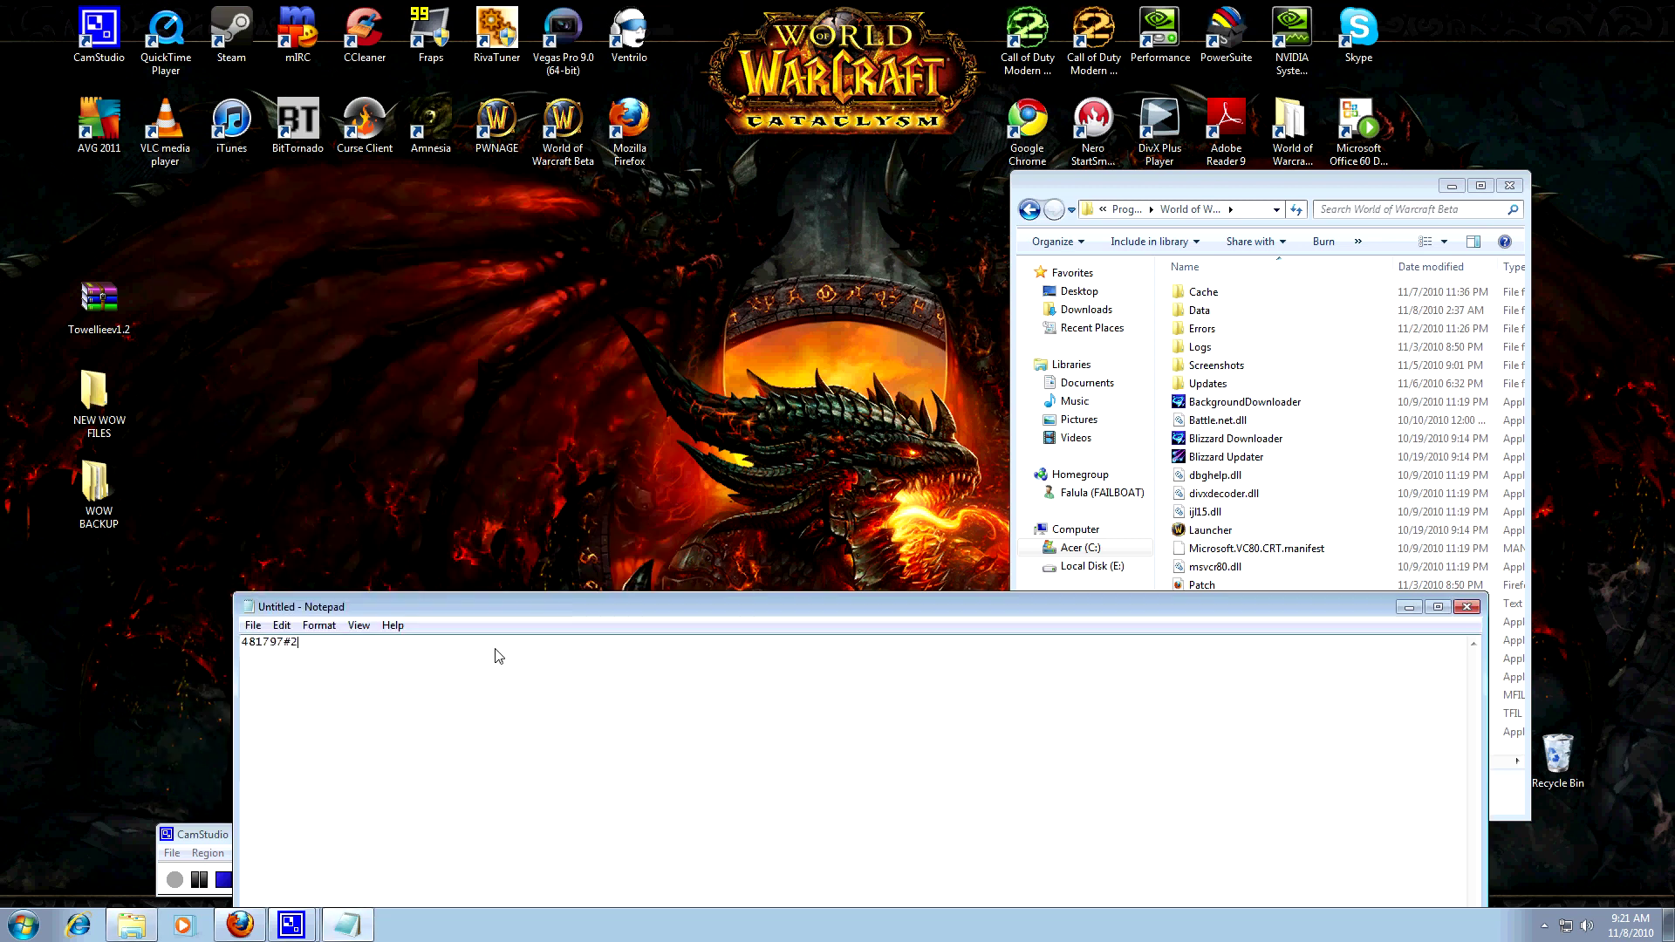
key("ctrl+v")
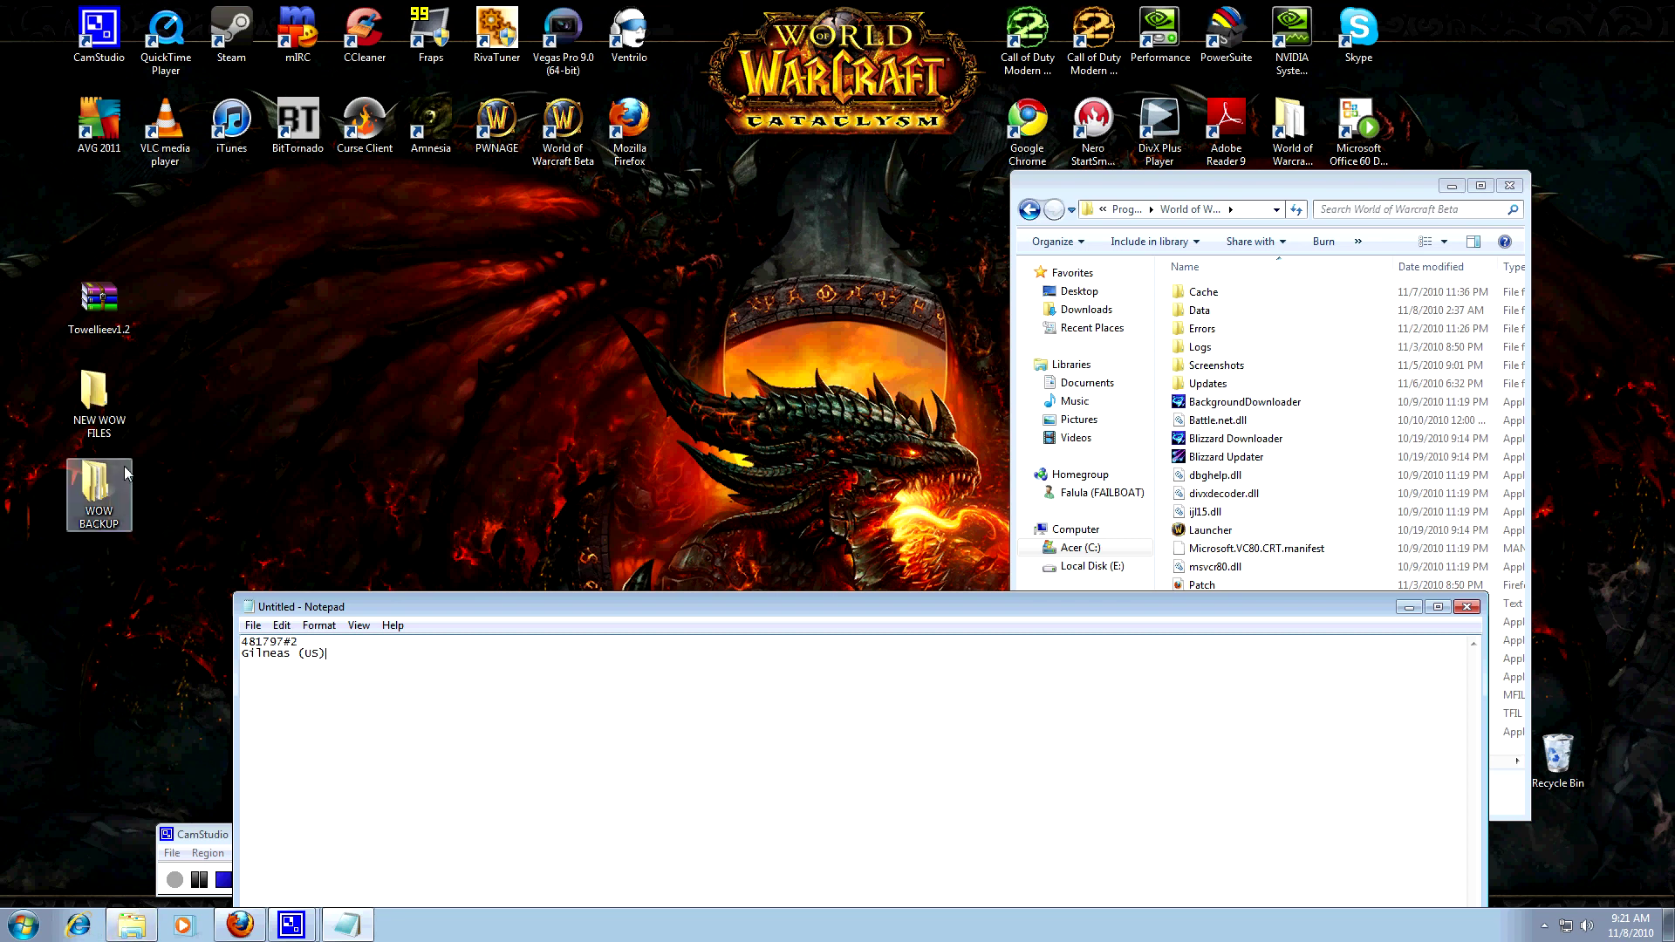
left_click_drag(37, 444, 190, 569)
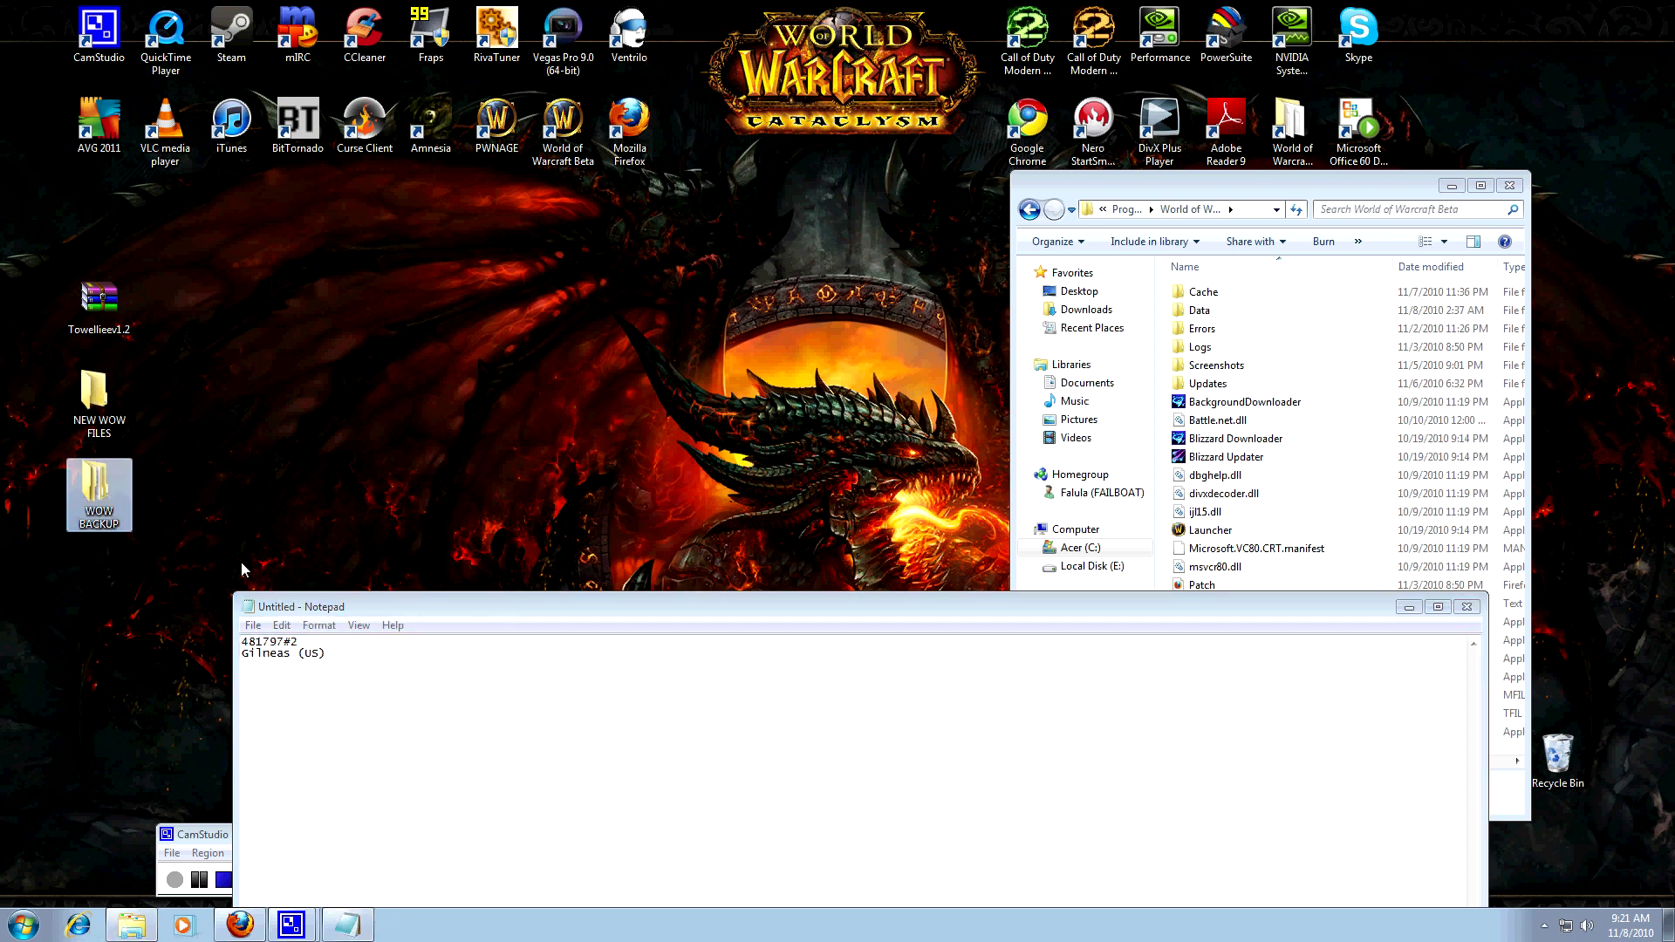
left_click(364, 673)
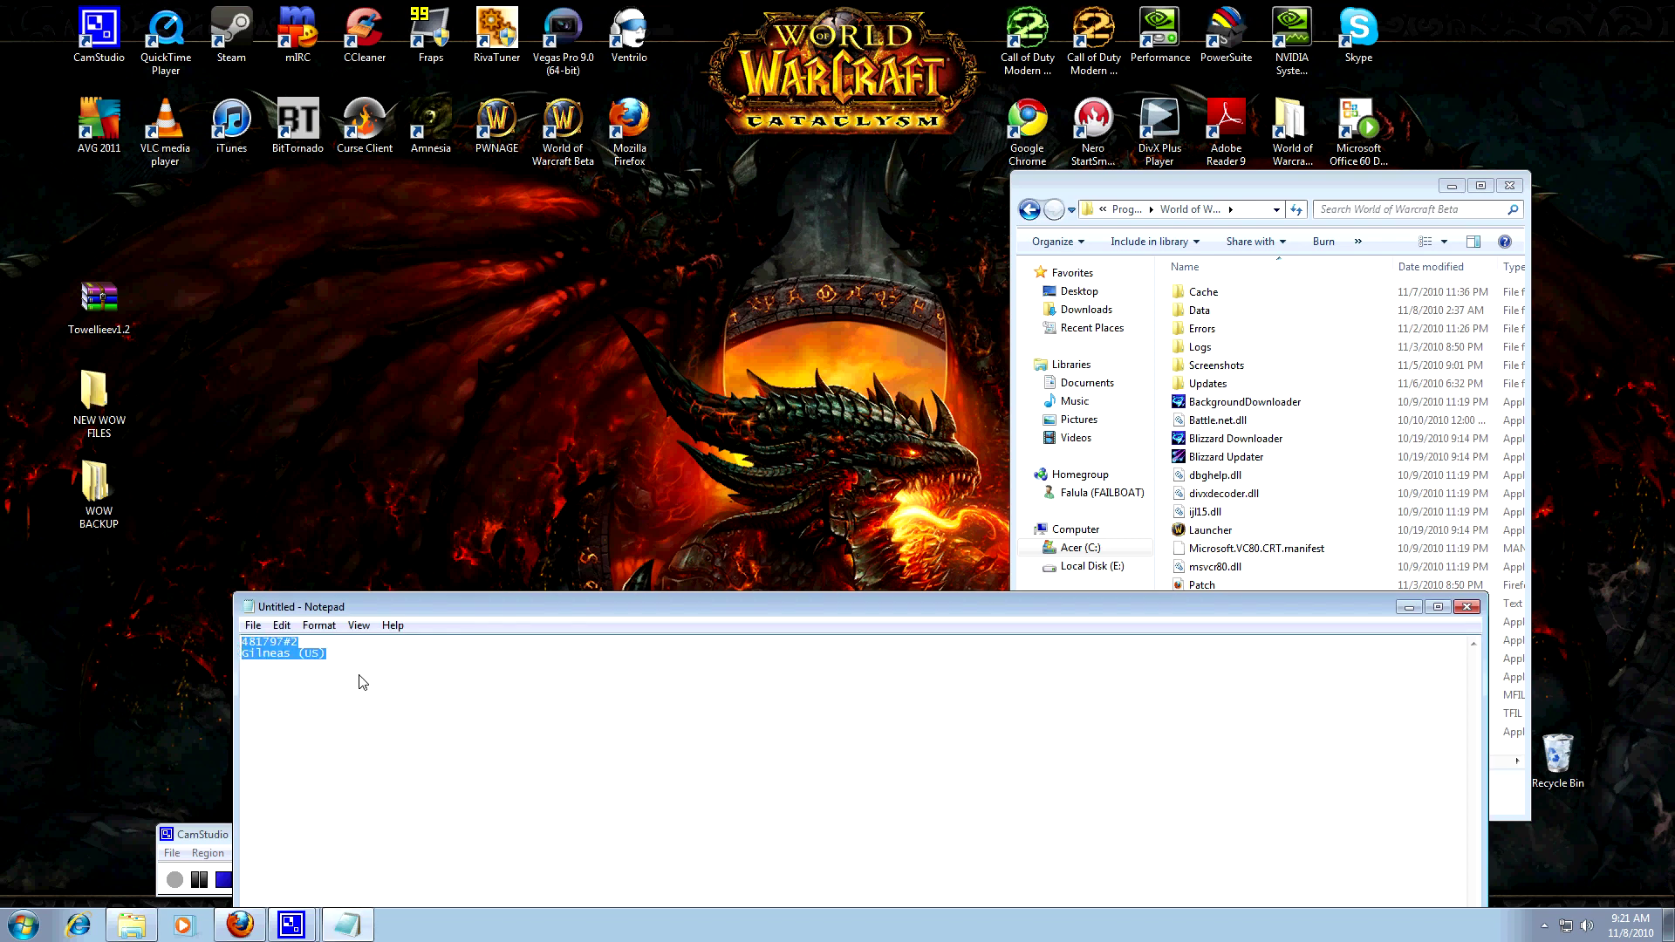
left_click(506, 695)
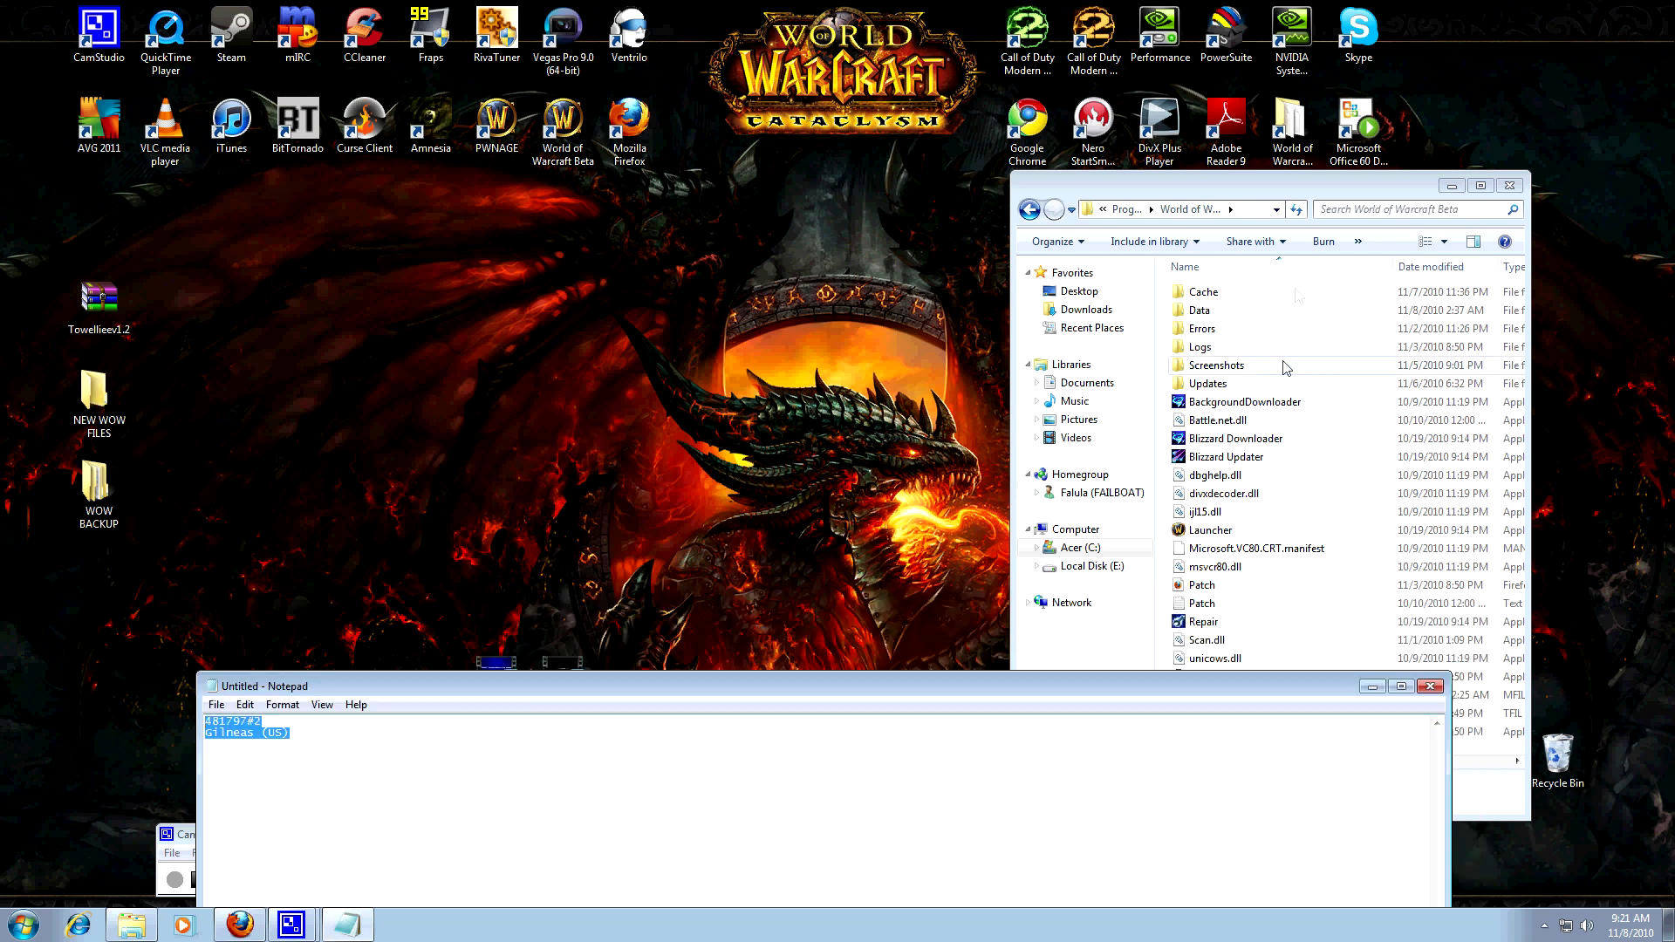
Step: Open the NEW WOW FILES folder beside the World of Warcraft Beta window
left_click(1295, 184)
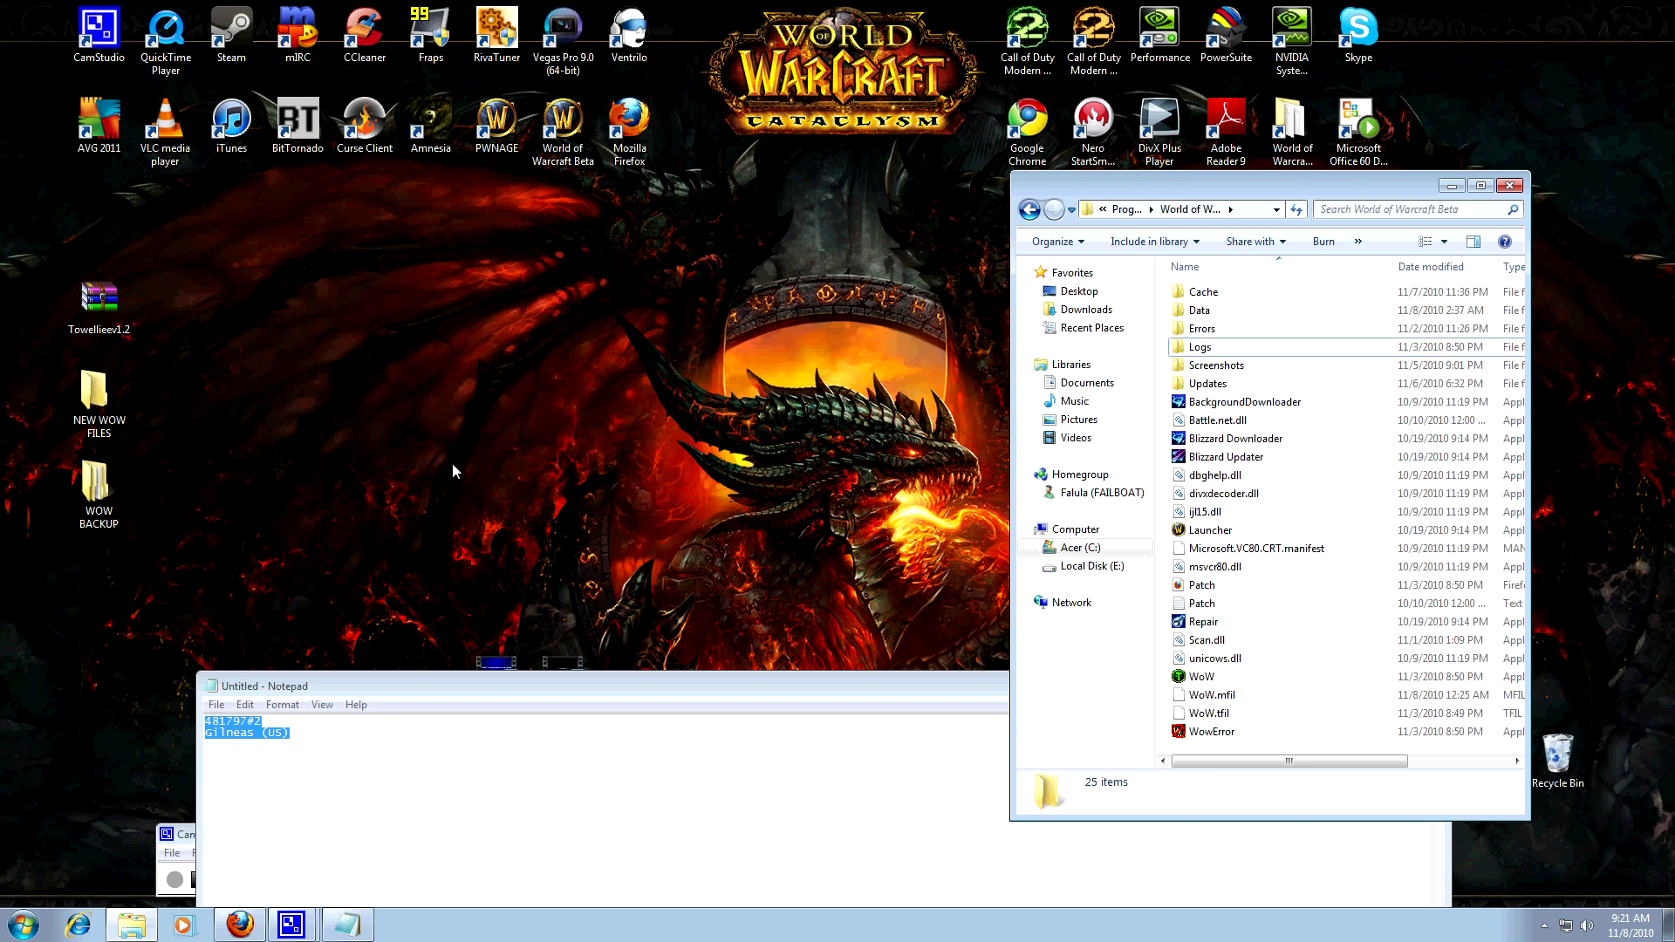
double_click(105, 402)
left_click_drag(1203, 222, 386, 210)
Step: Open the Towellieev1.2 archive to view its Interface and WTF folders, then close it
left_click(101, 318)
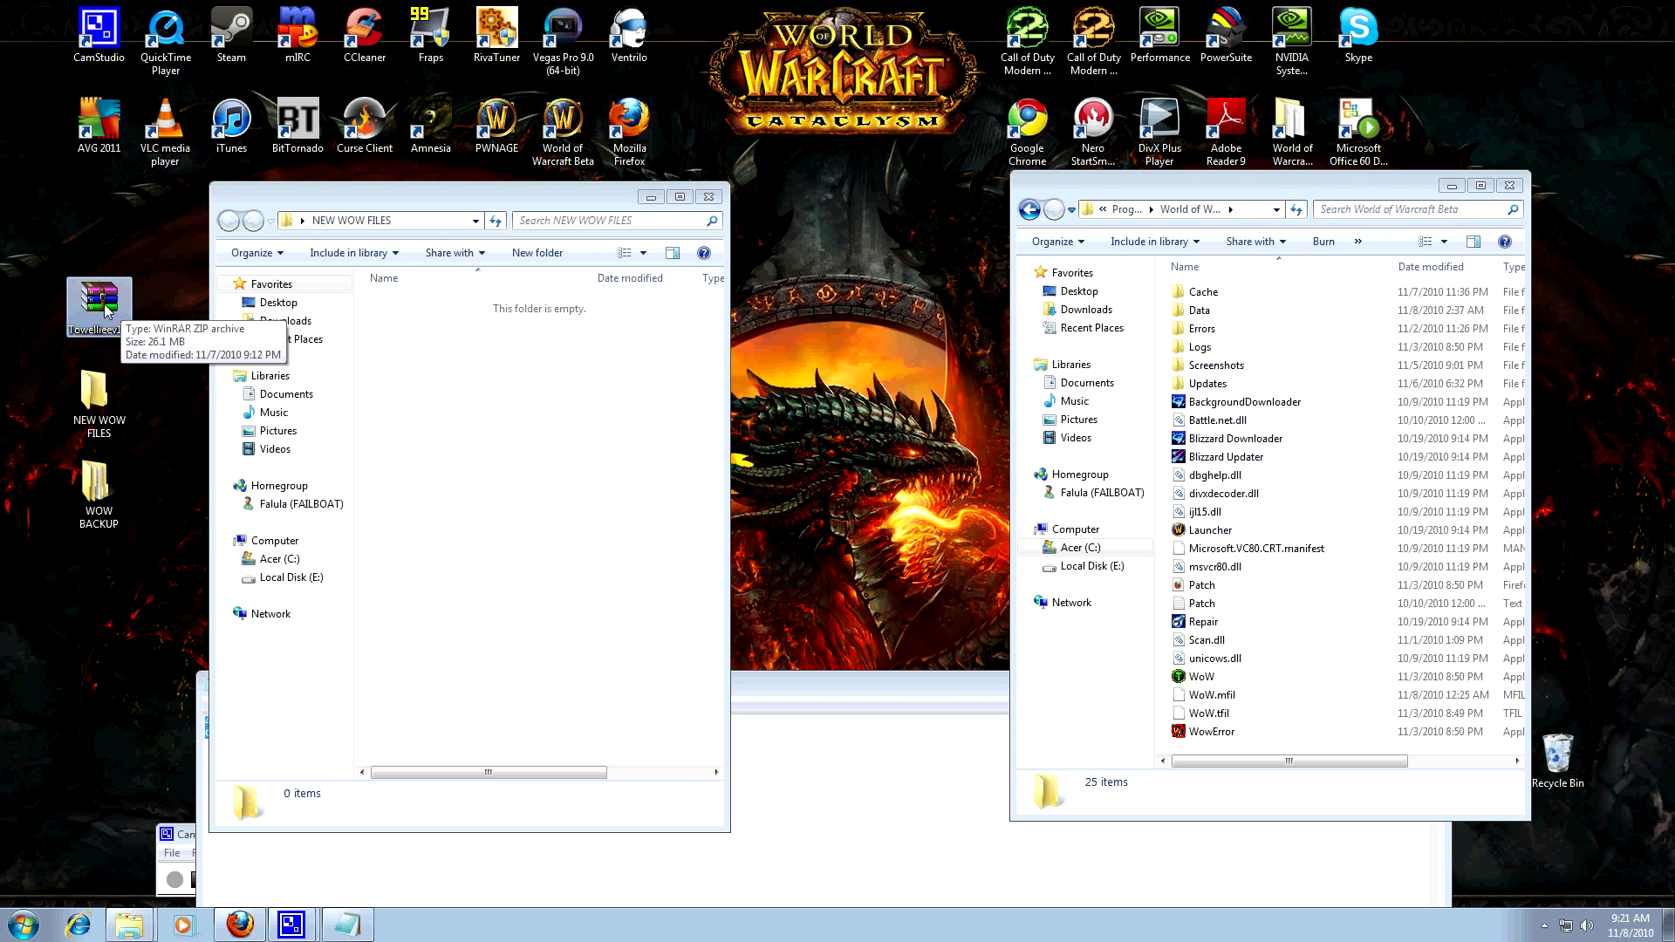
double_click(104, 310)
left_click_drag(232, 491, 184, 422)
left_click(1352, 271)
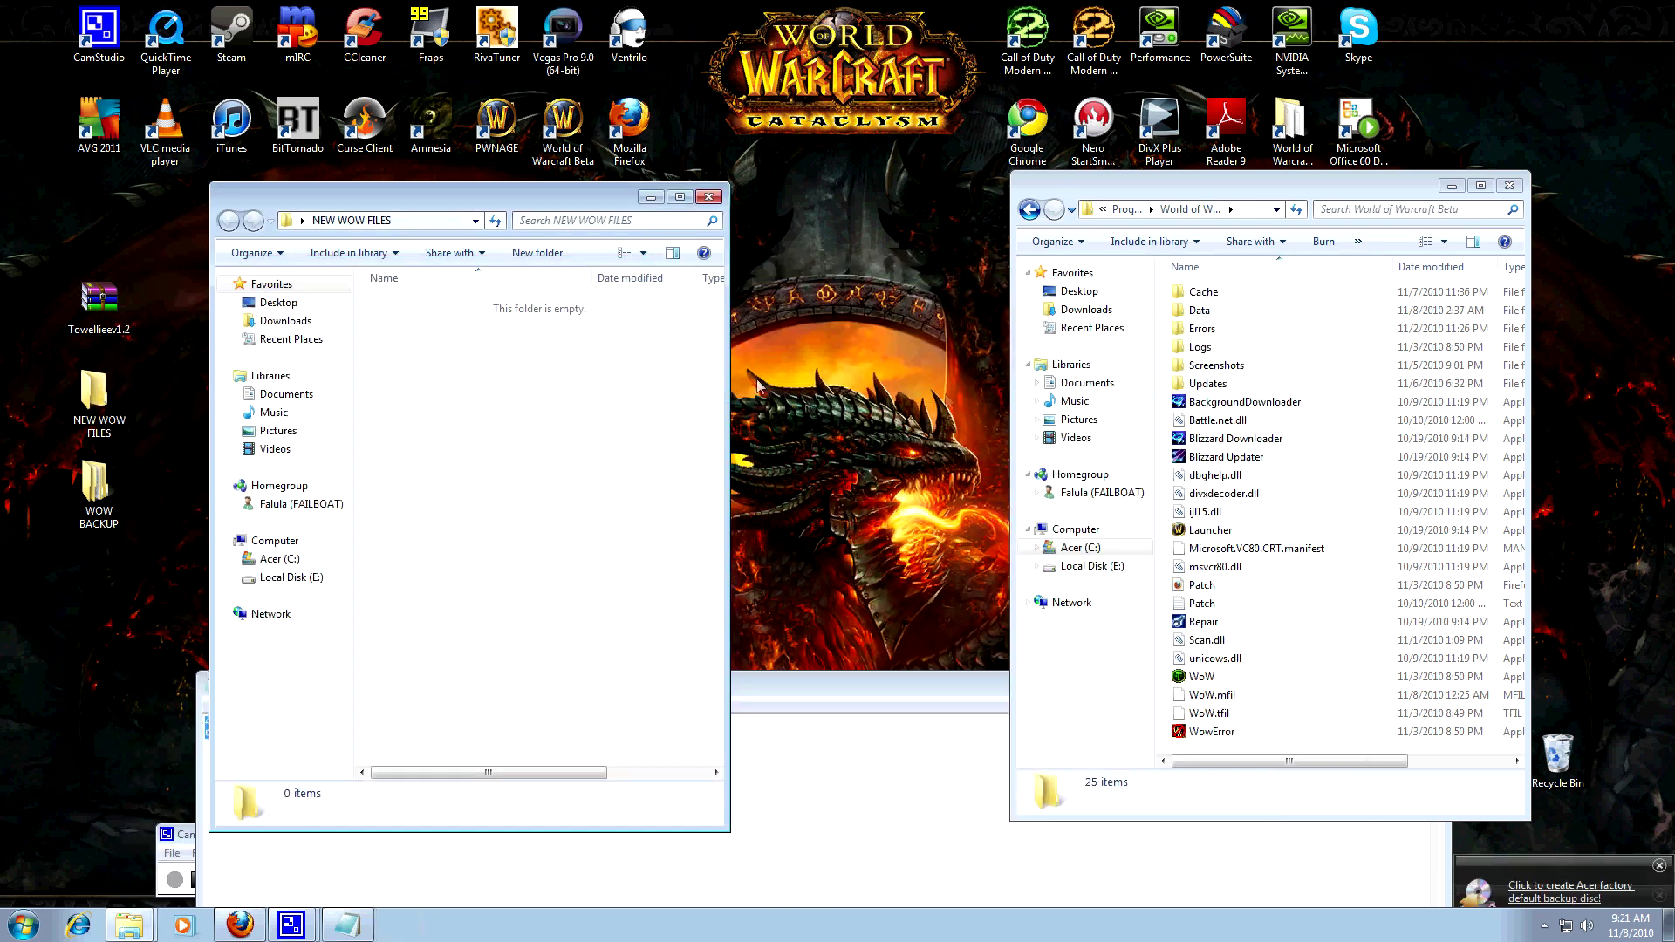
left_click(99, 320)
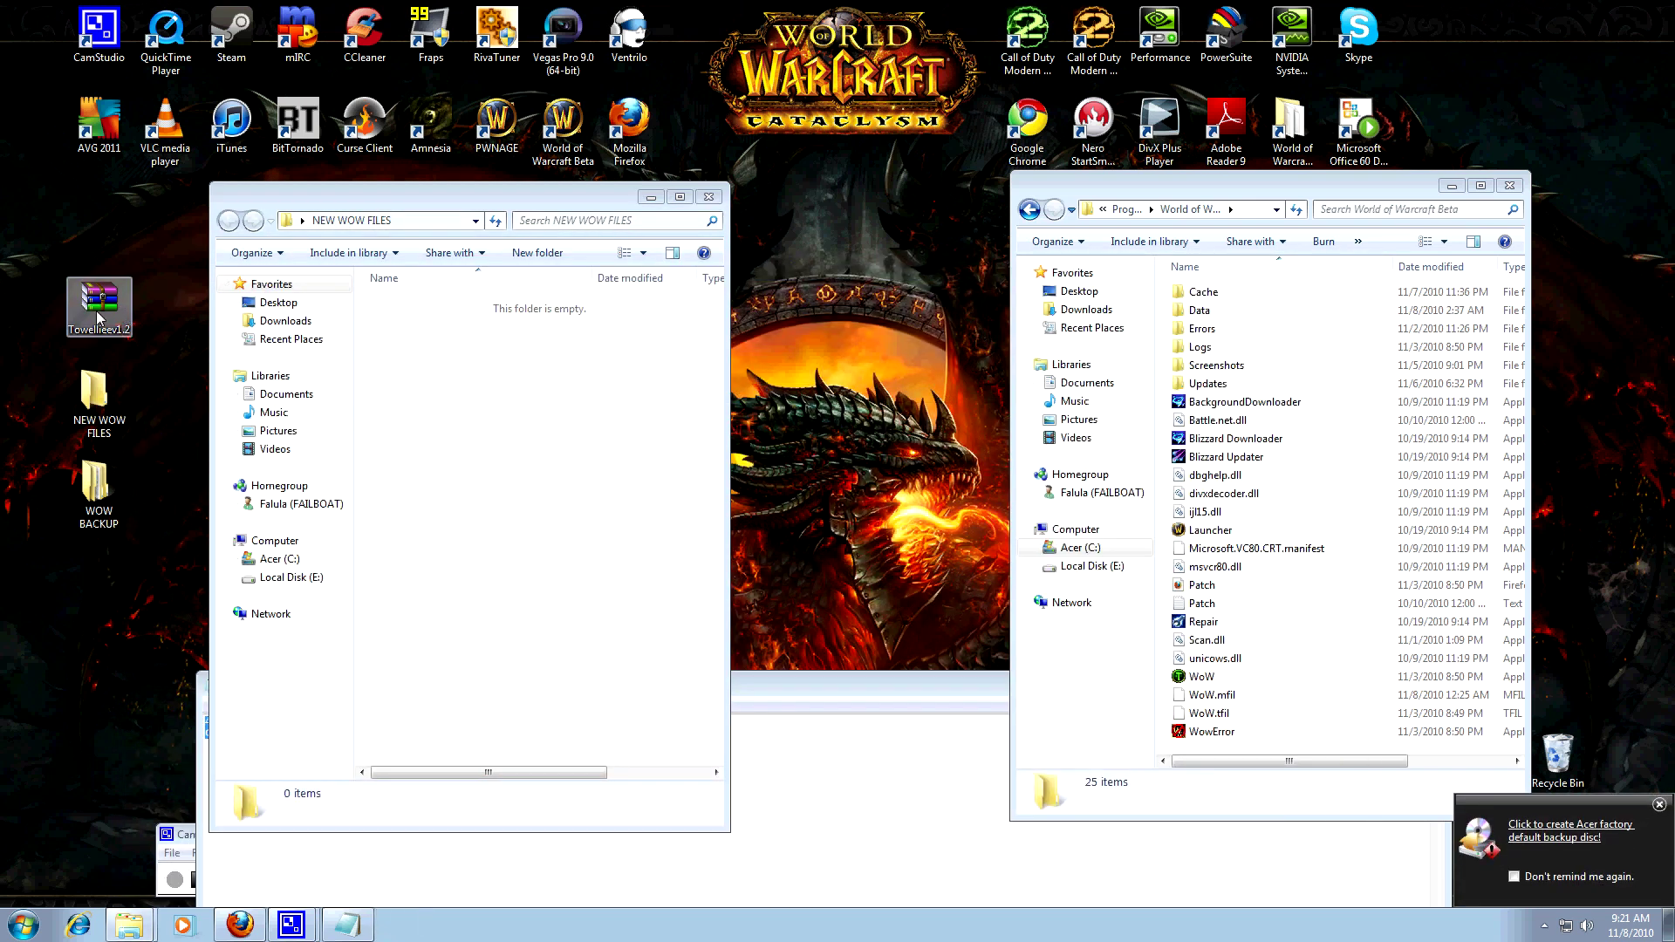
Step: Extract Towellieev1.2 into NEW WOW FILES and dismiss the backup reminder notification
right_click(97, 313)
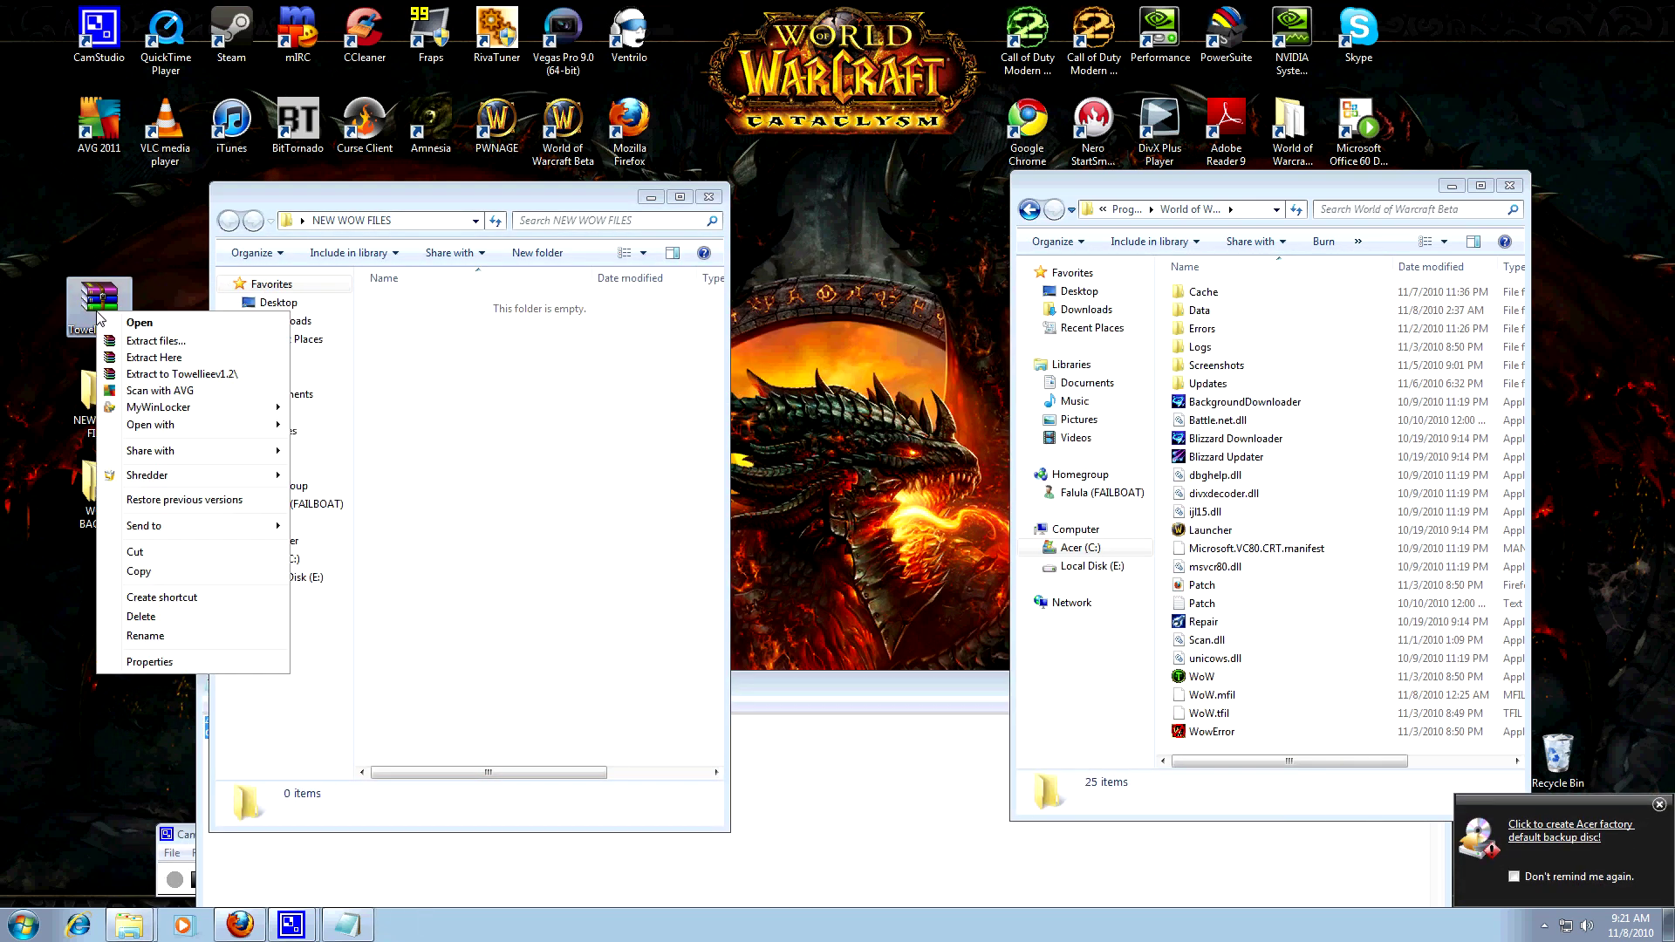
left_click(156, 342)
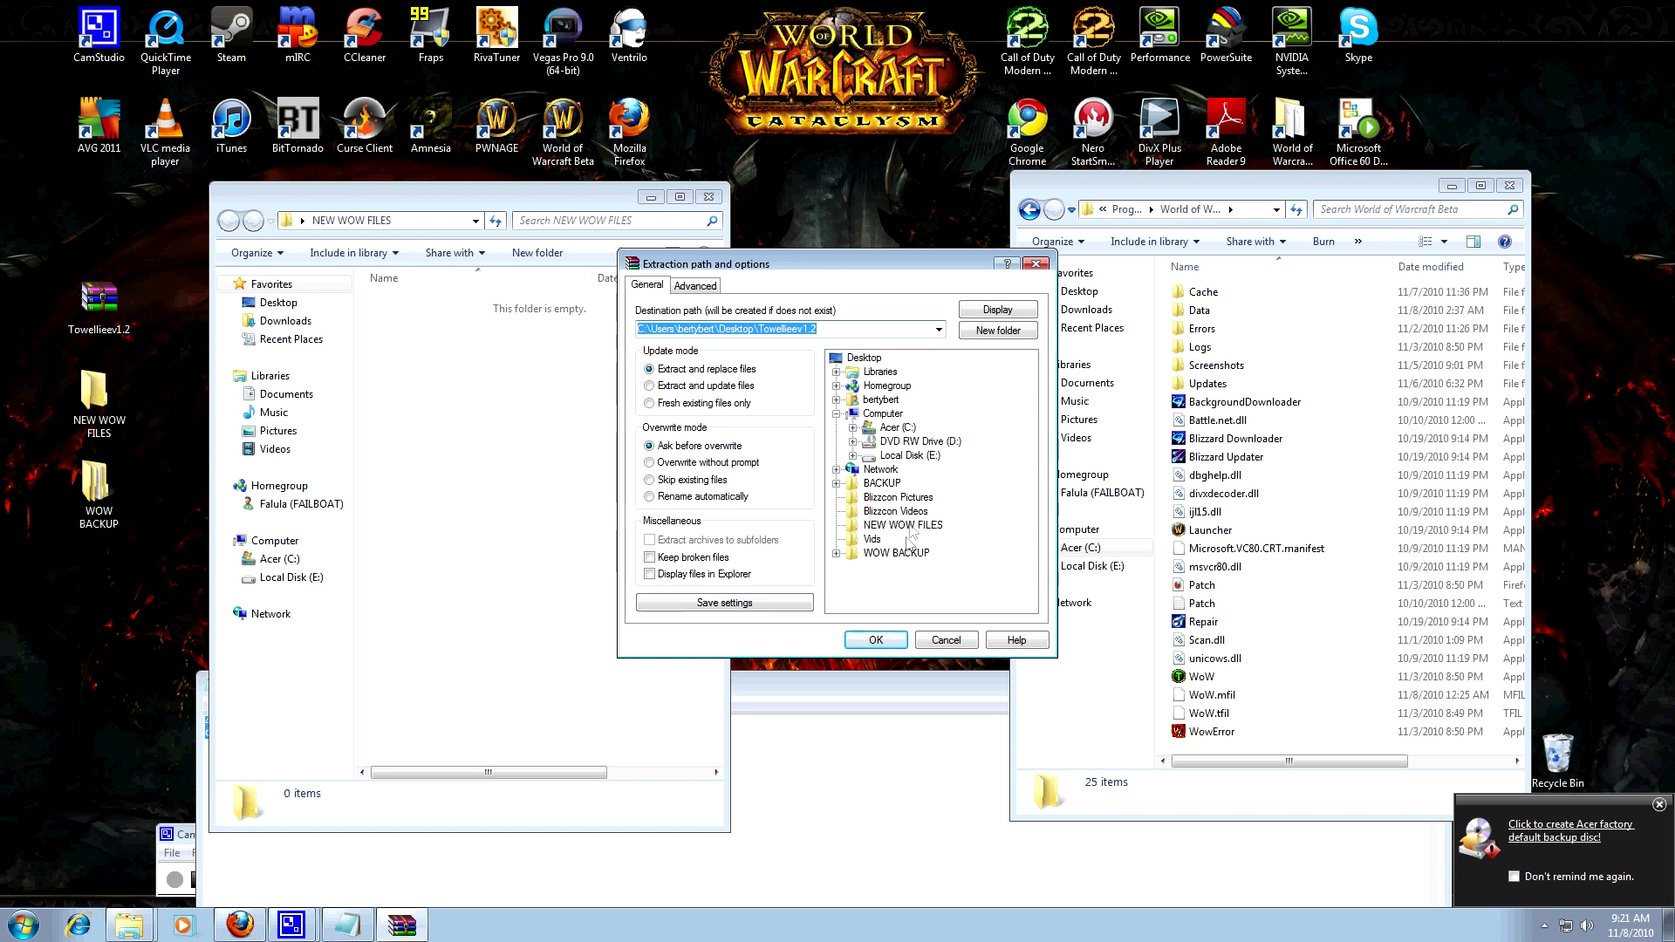
left_click(902, 526)
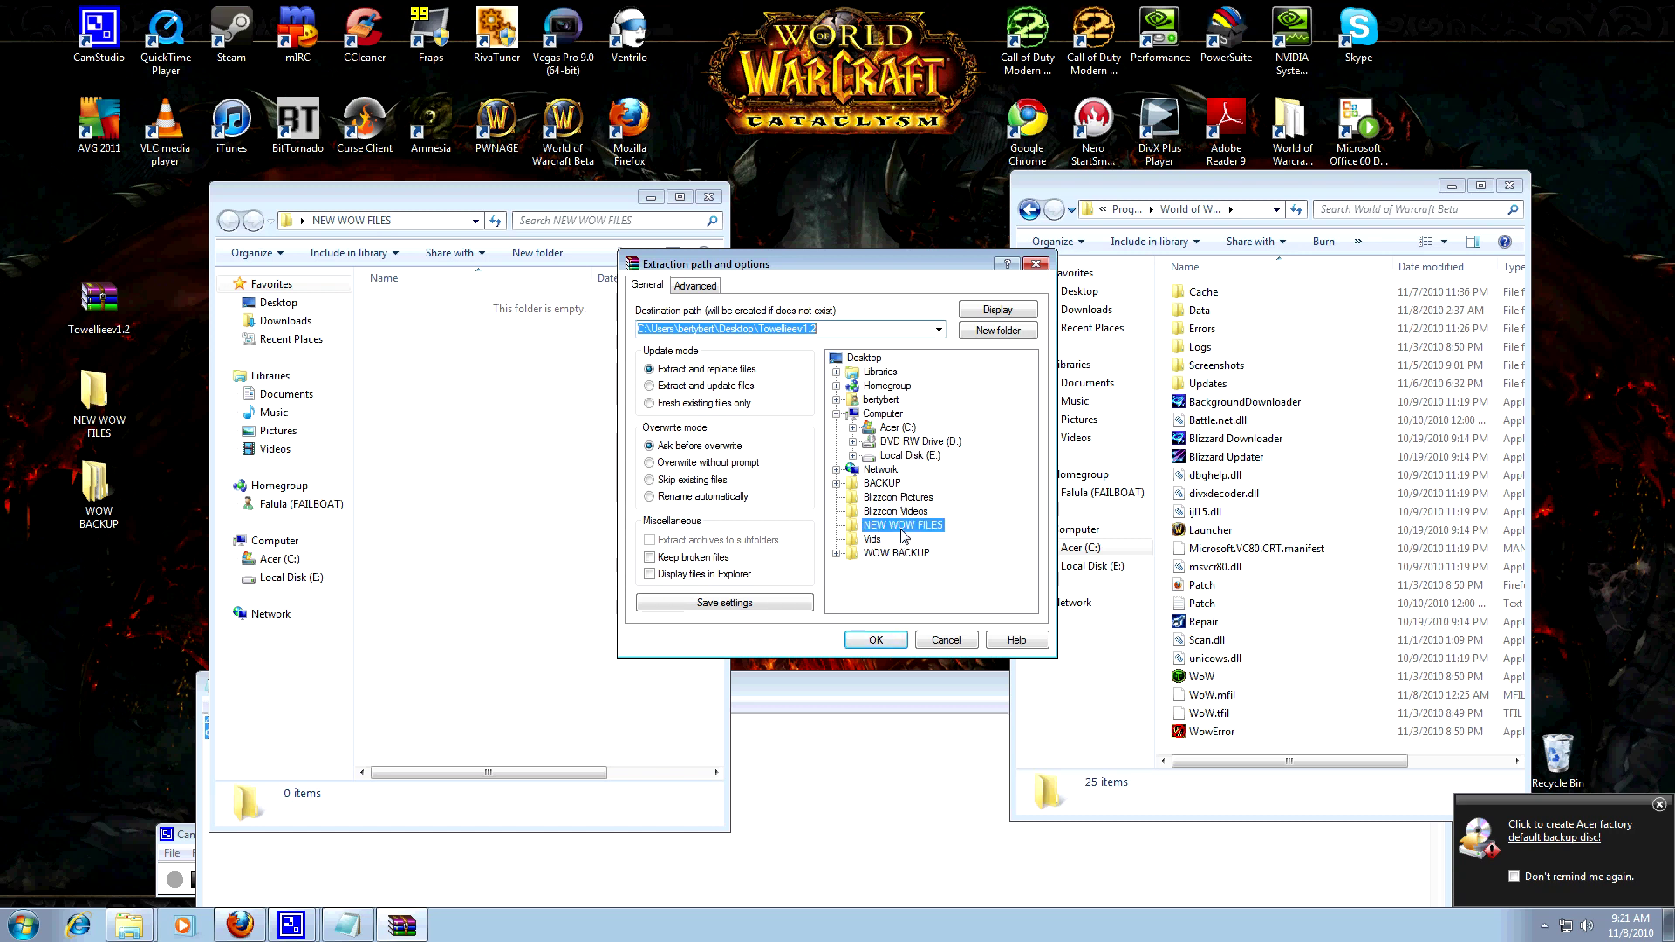
left_click(875, 640)
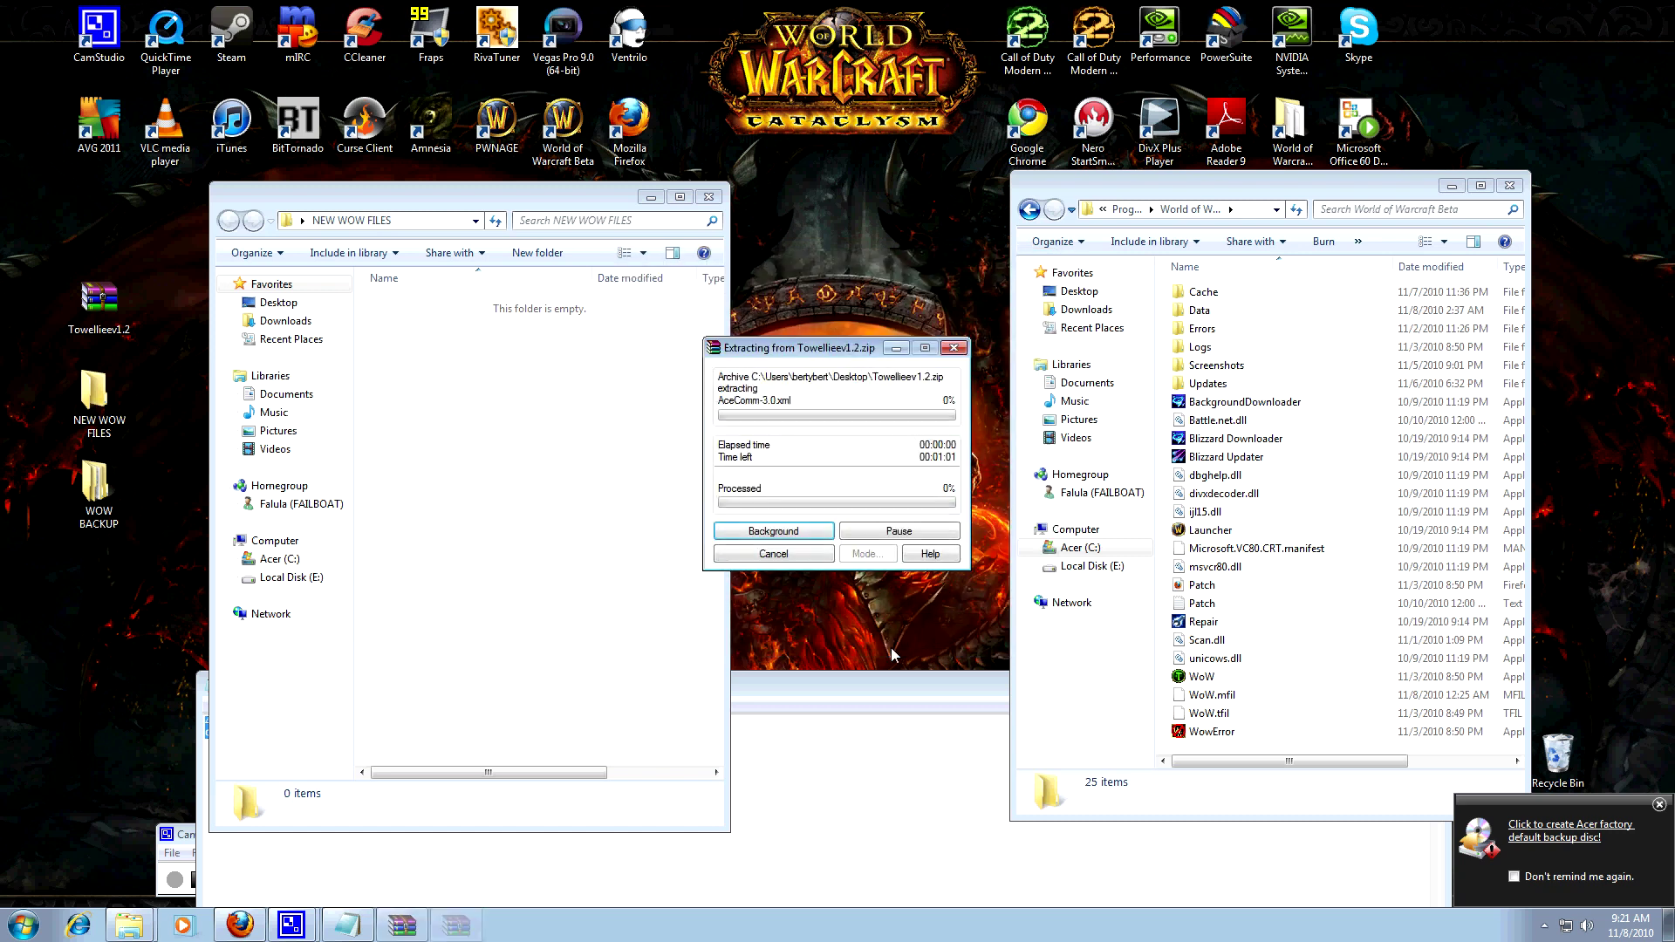
left_click(1659, 804)
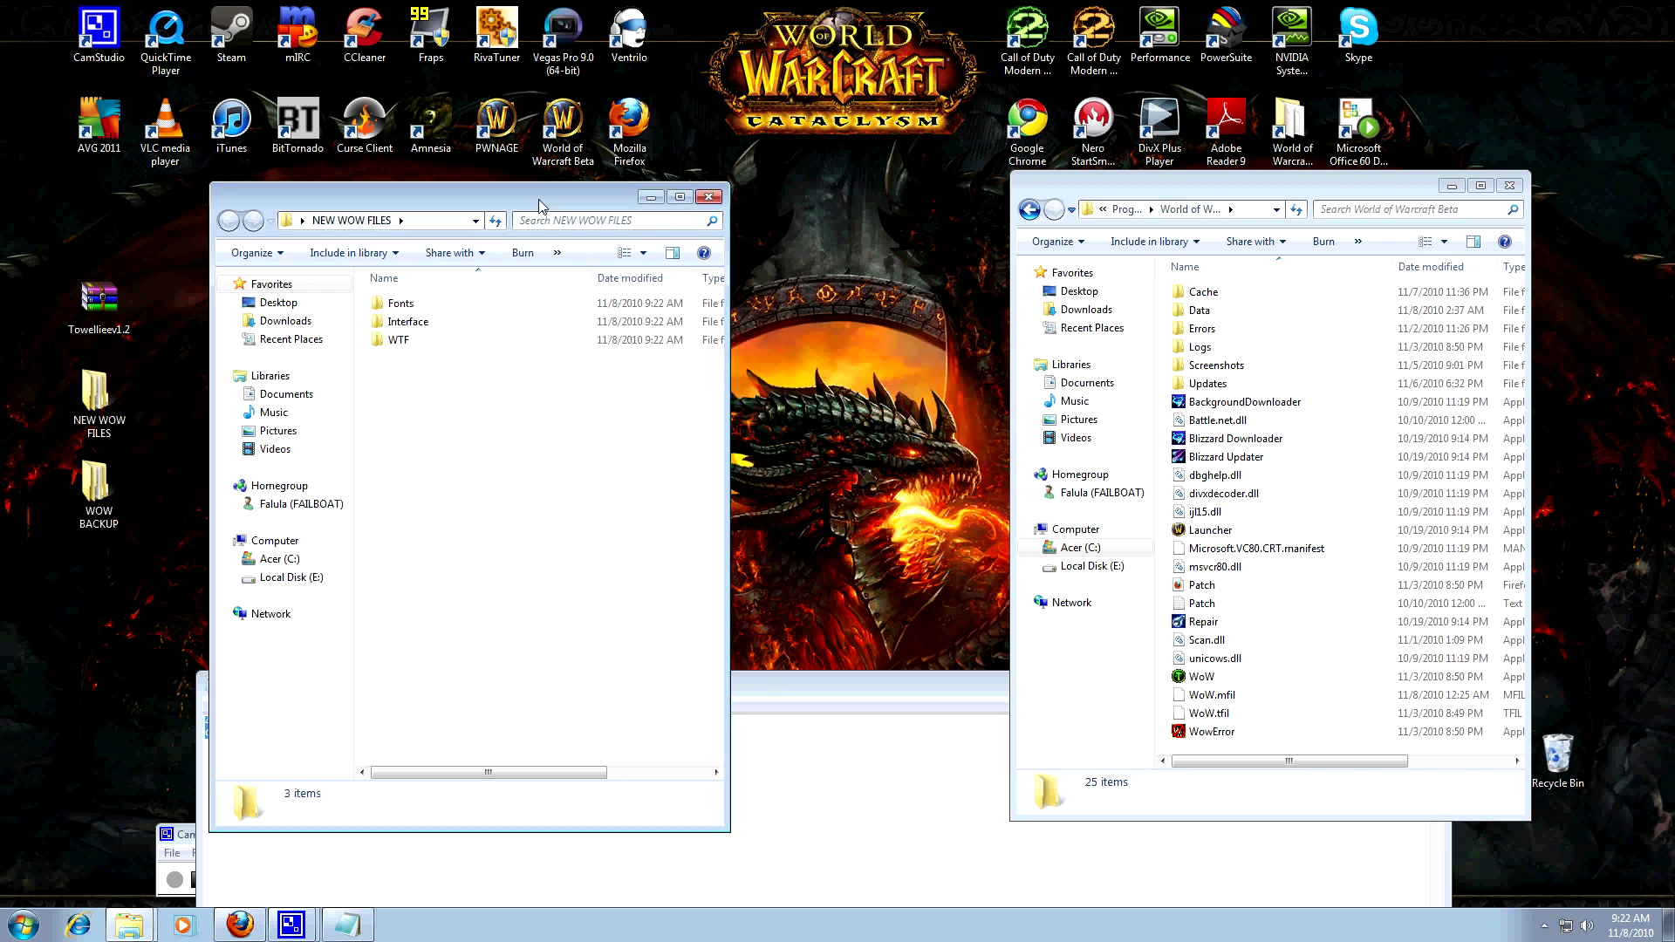
left_click_drag(537, 184, 540, 172)
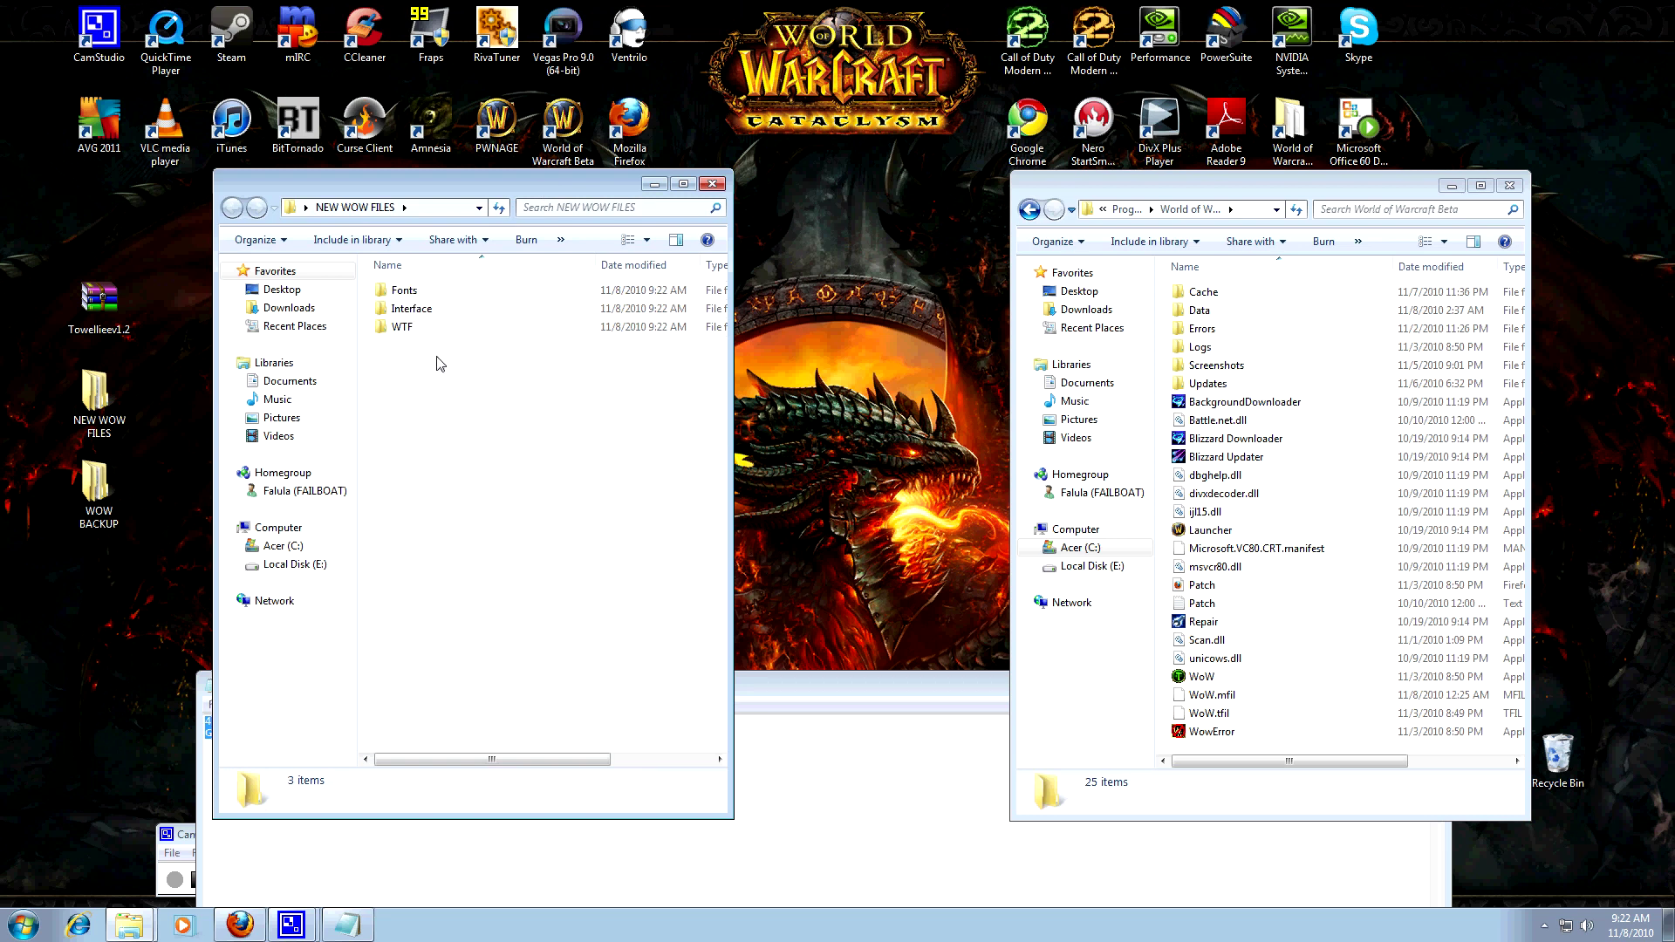
double_click(404, 328)
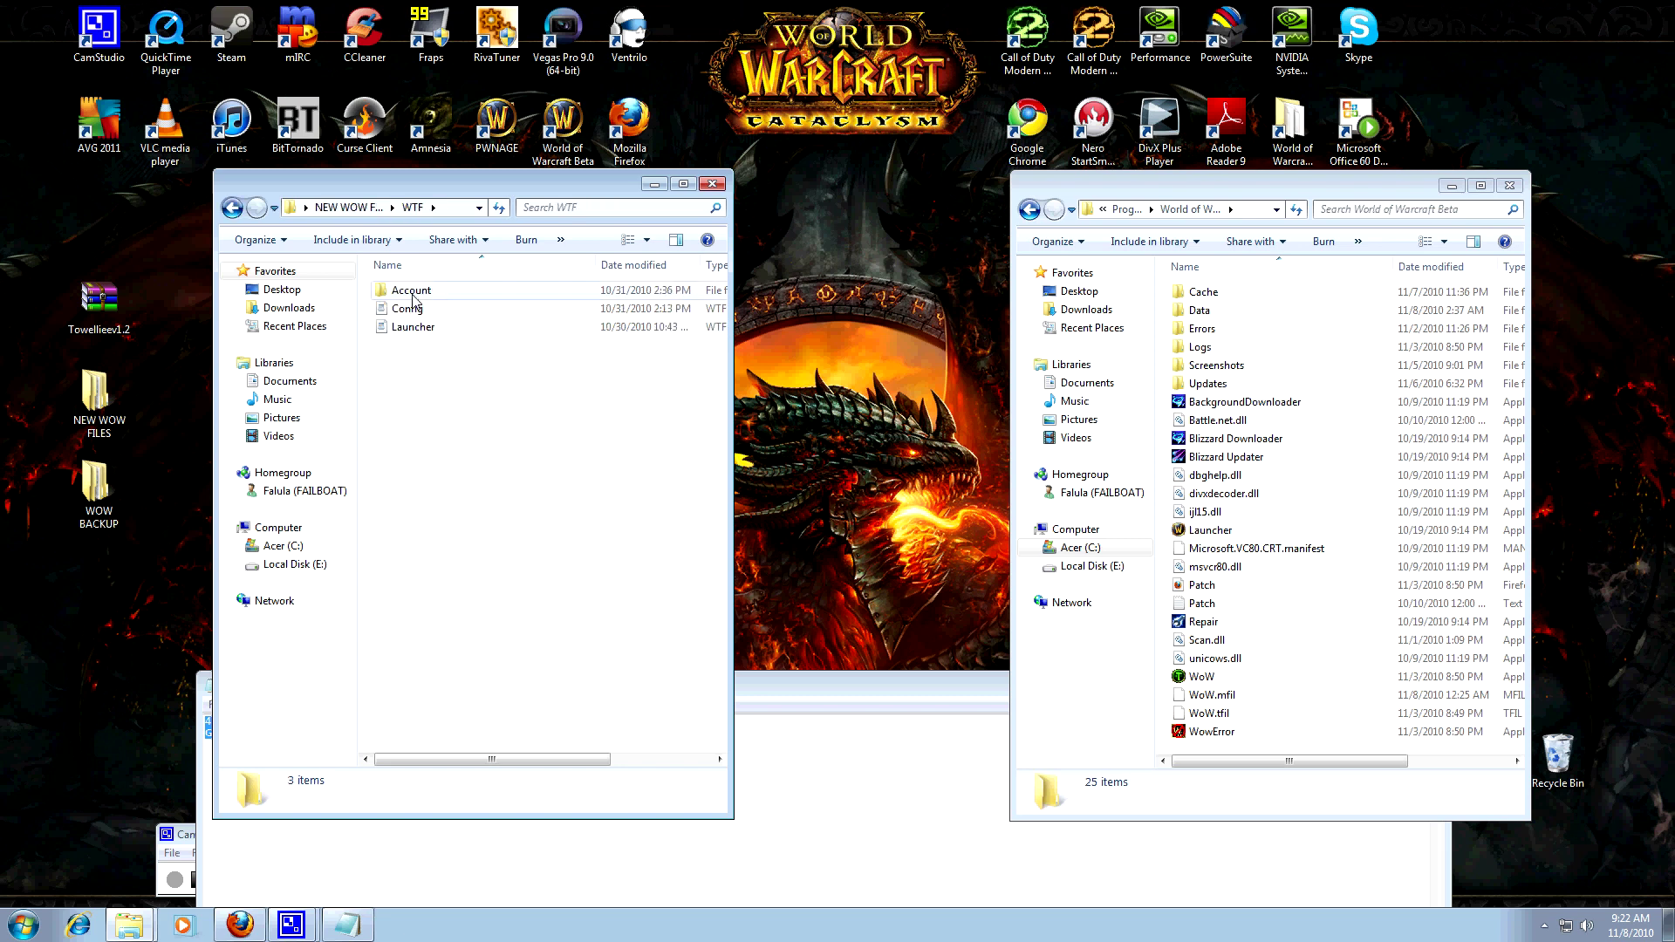
double_click(413, 298)
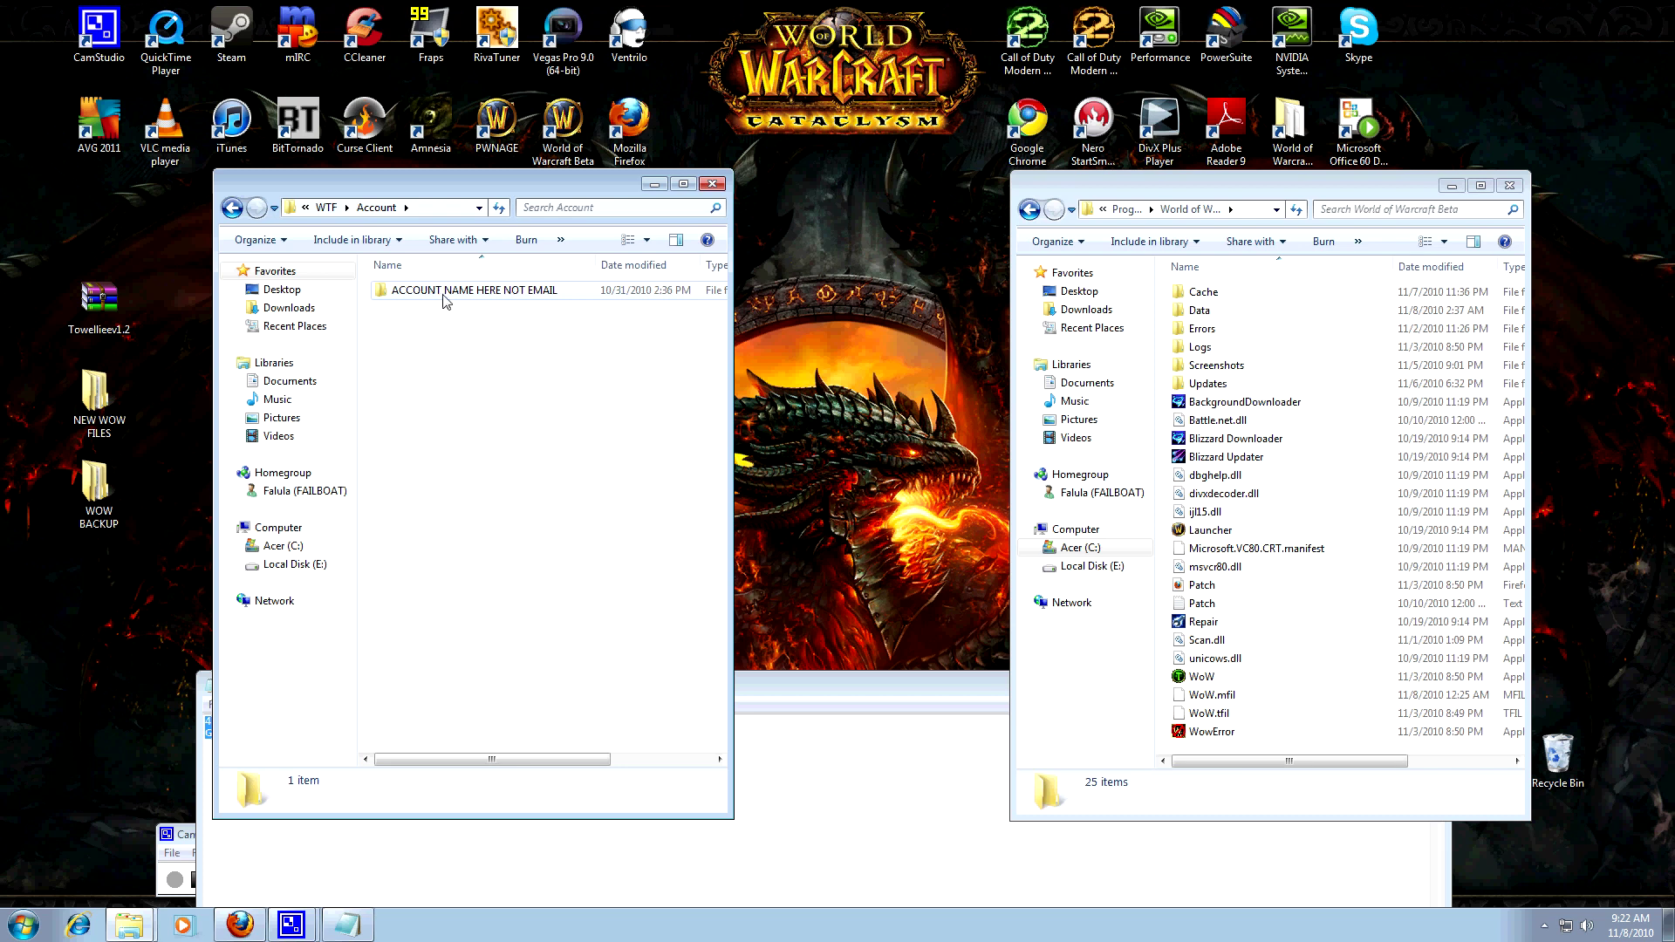
double_click(491, 295)
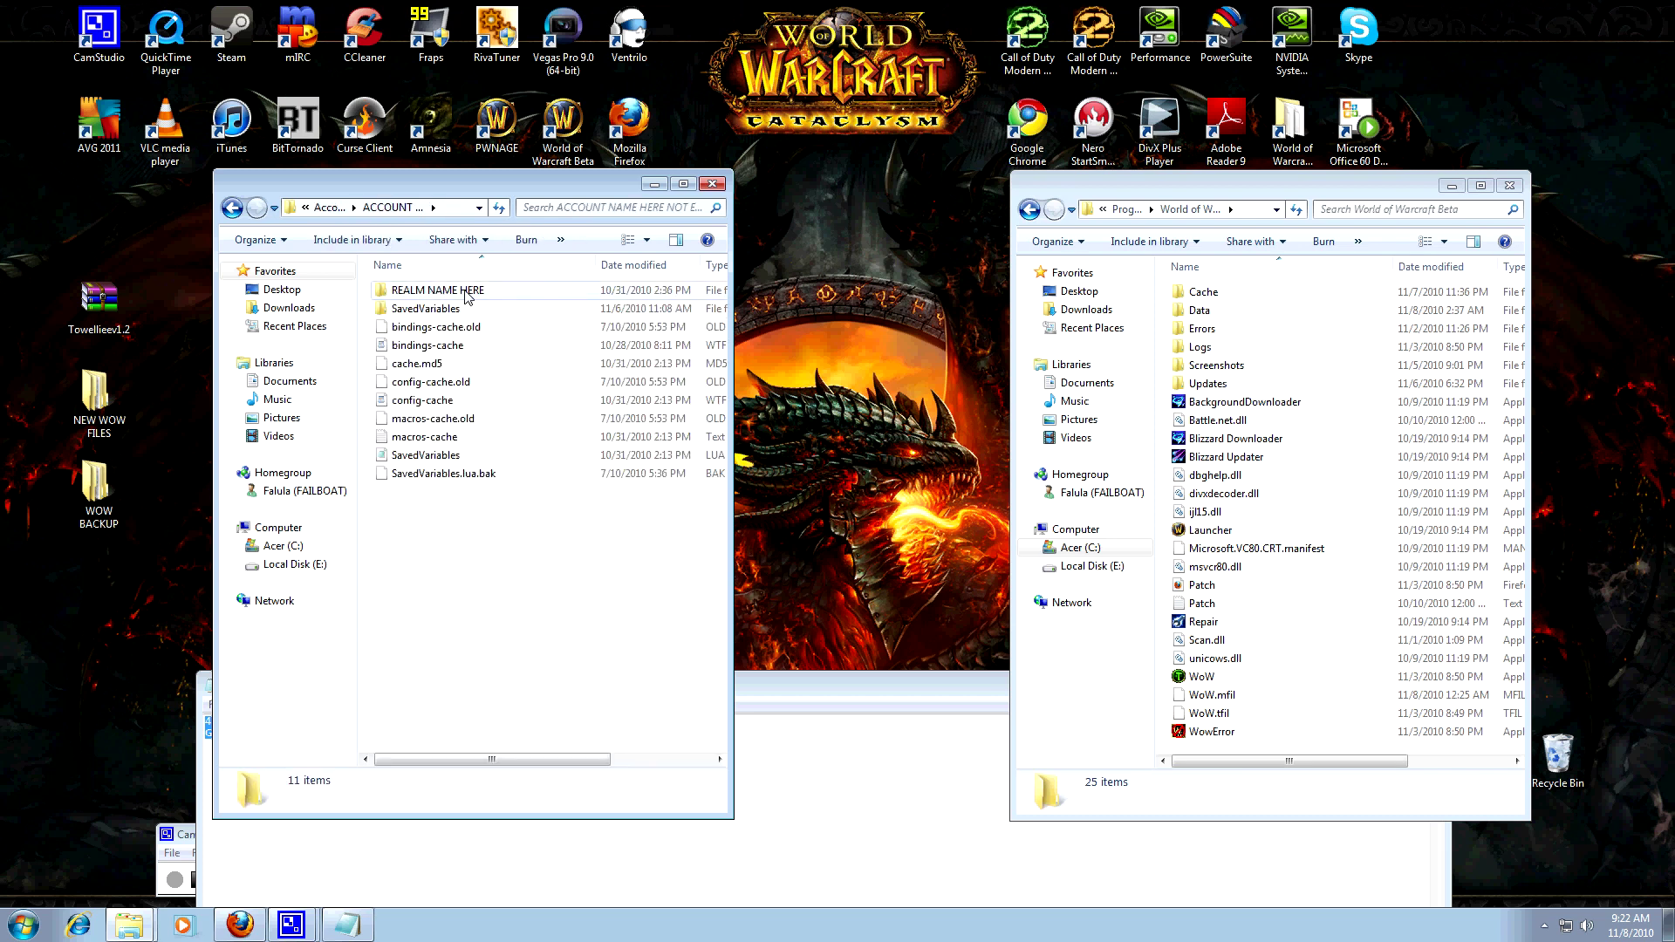
left_click(467, 296)
double_click(471, 291)
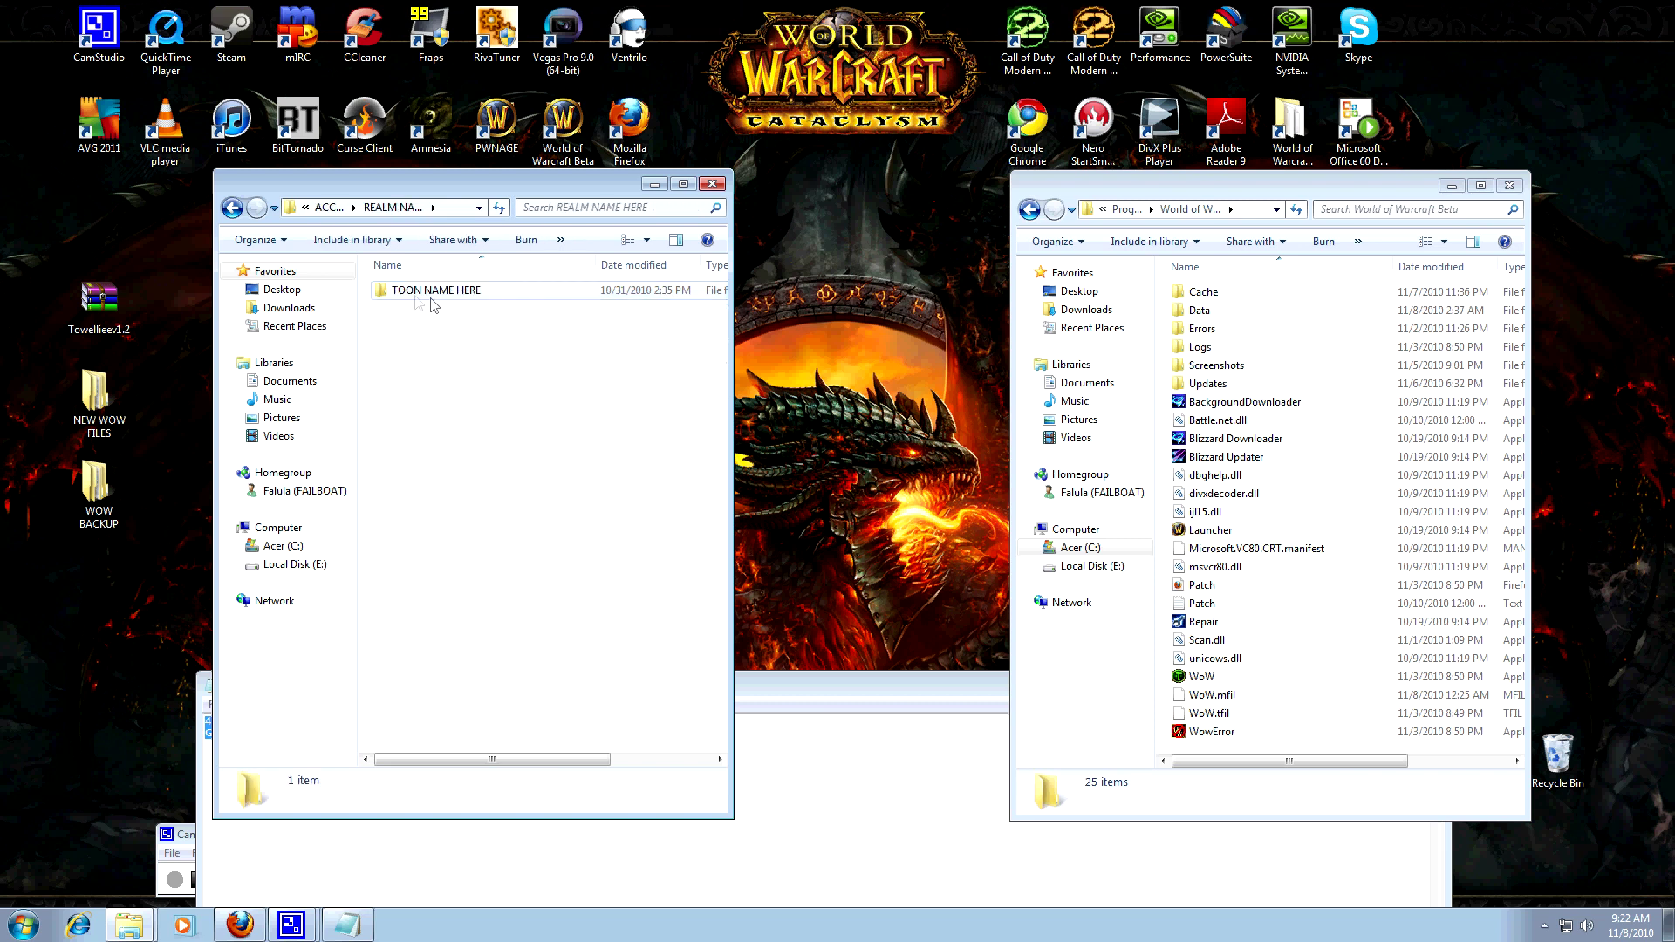
left_click(232, 209)
left_click(233, 209)
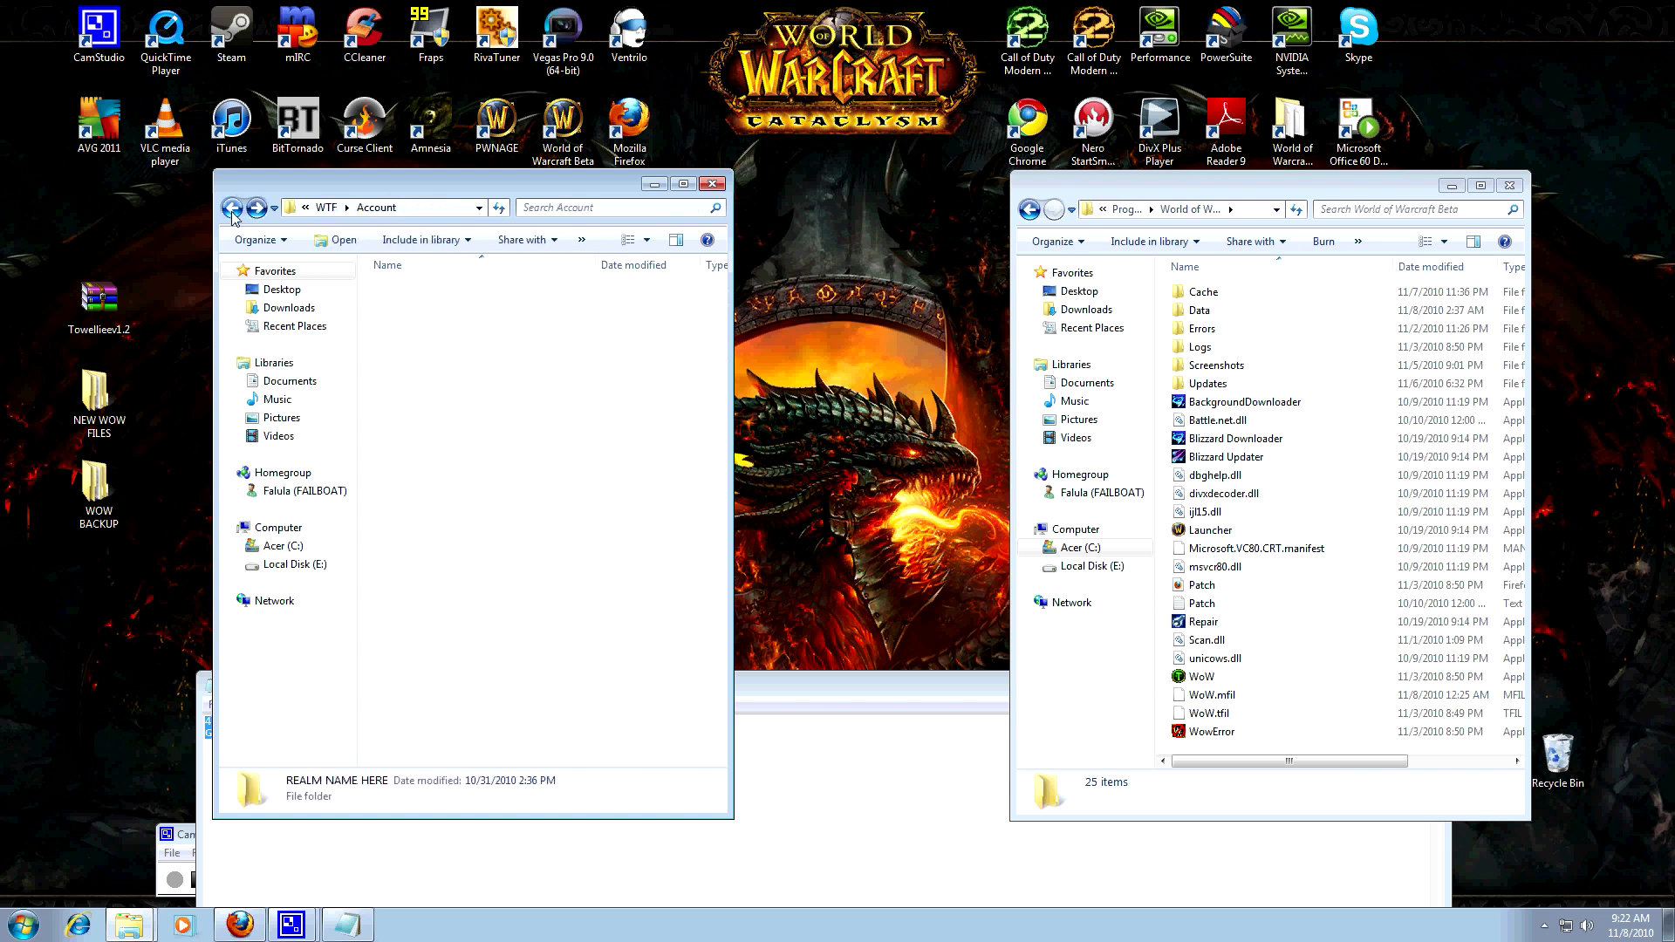
left_click(232, 209)
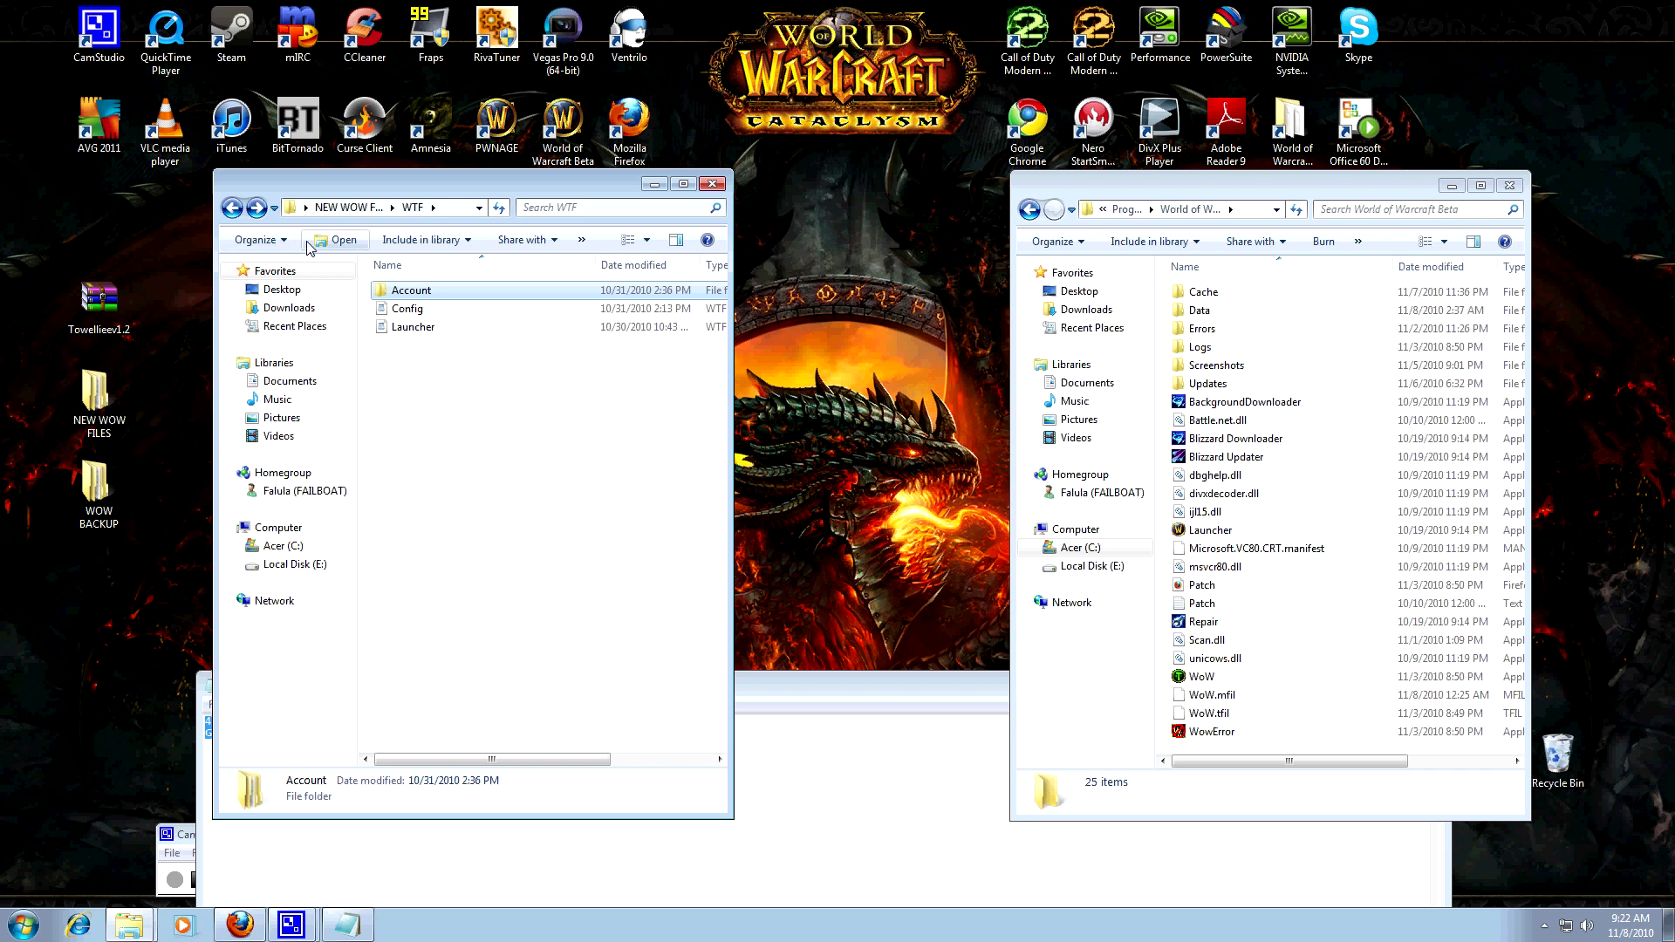
left_click(232, 208)
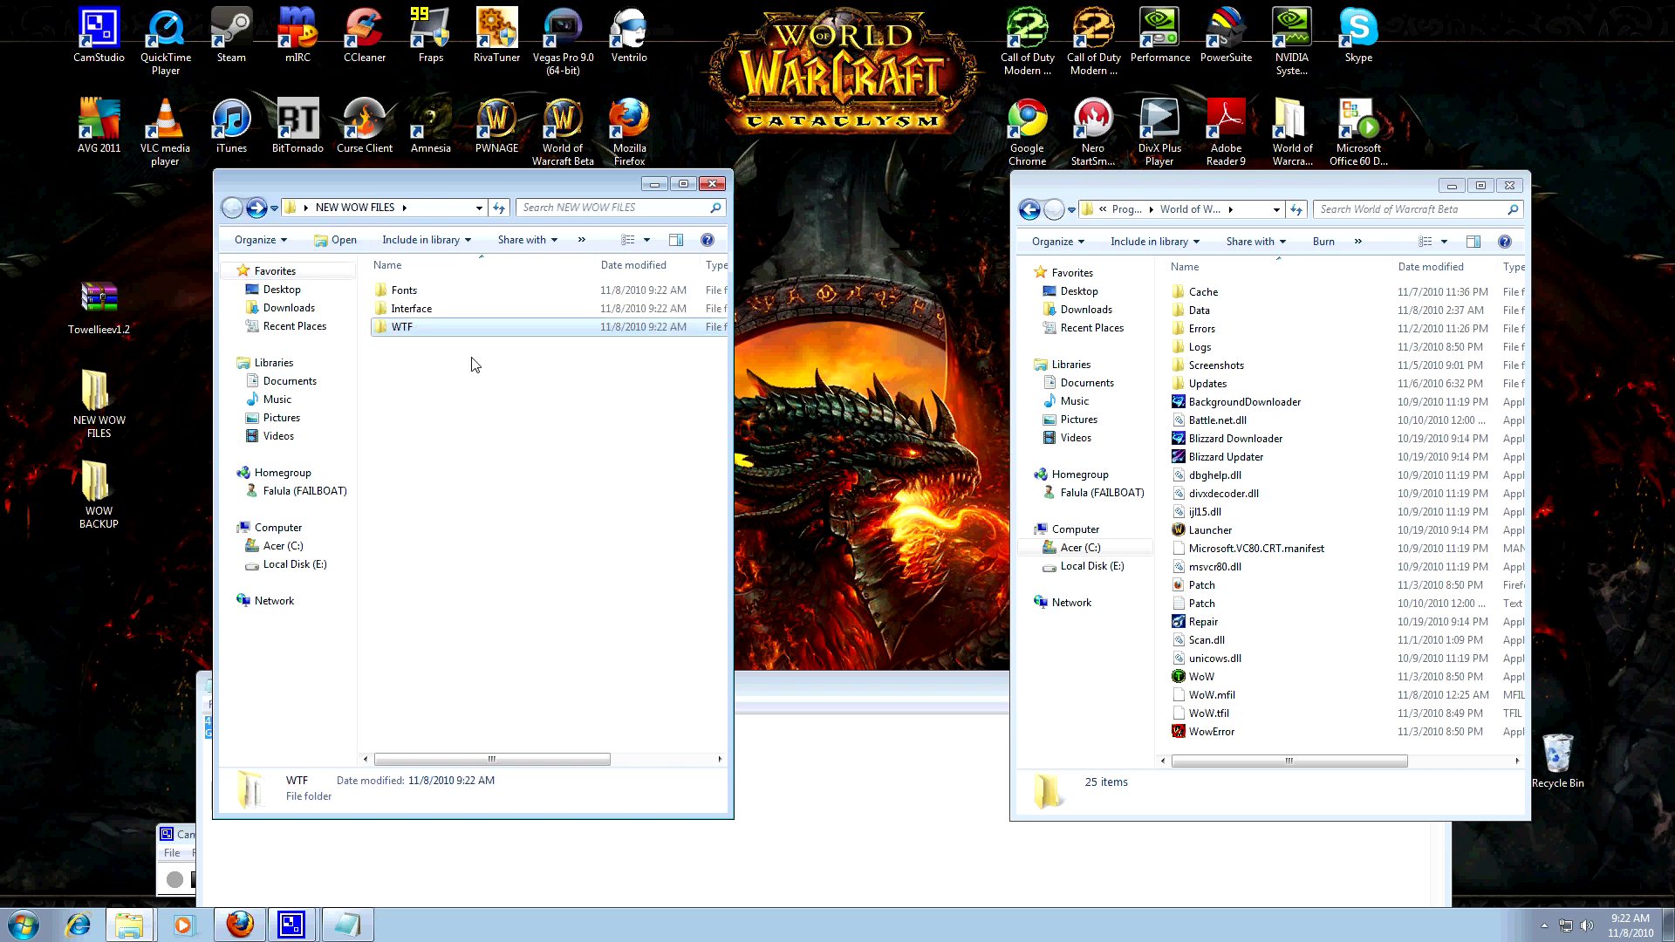
Step: Copy all three folders (Fonts, Interface, WTF) from NEW WOW FILES and paste them into World of Warcraft Beta
key("ctrl+a")
right_click(430, 312)
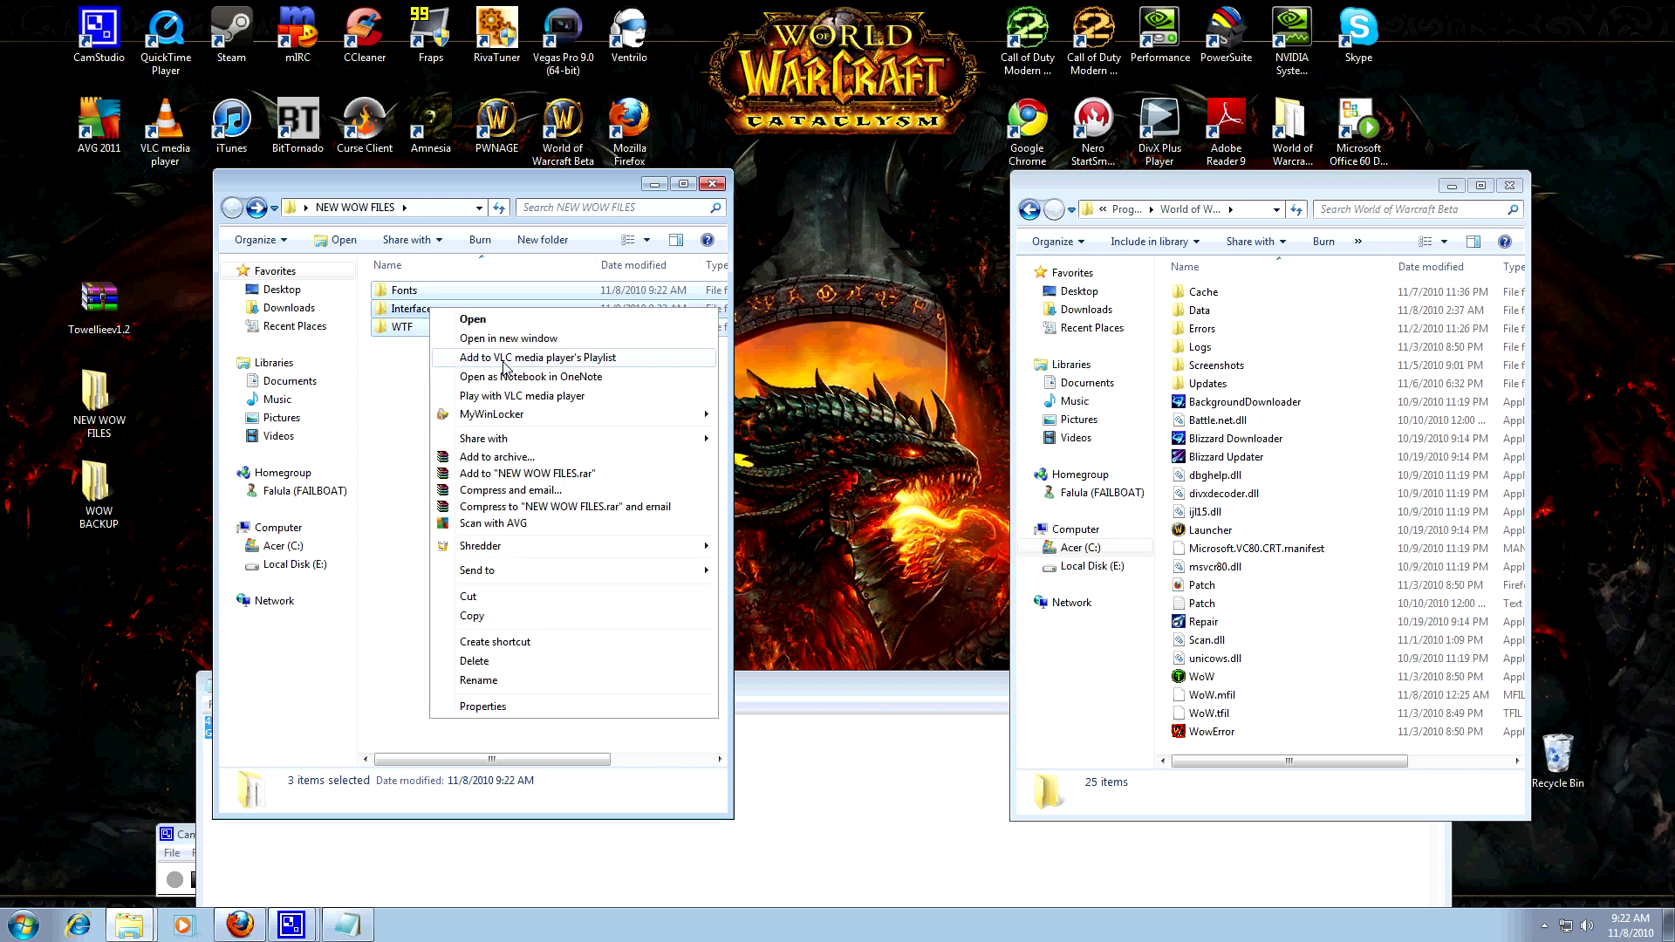
left_click(501, 615)
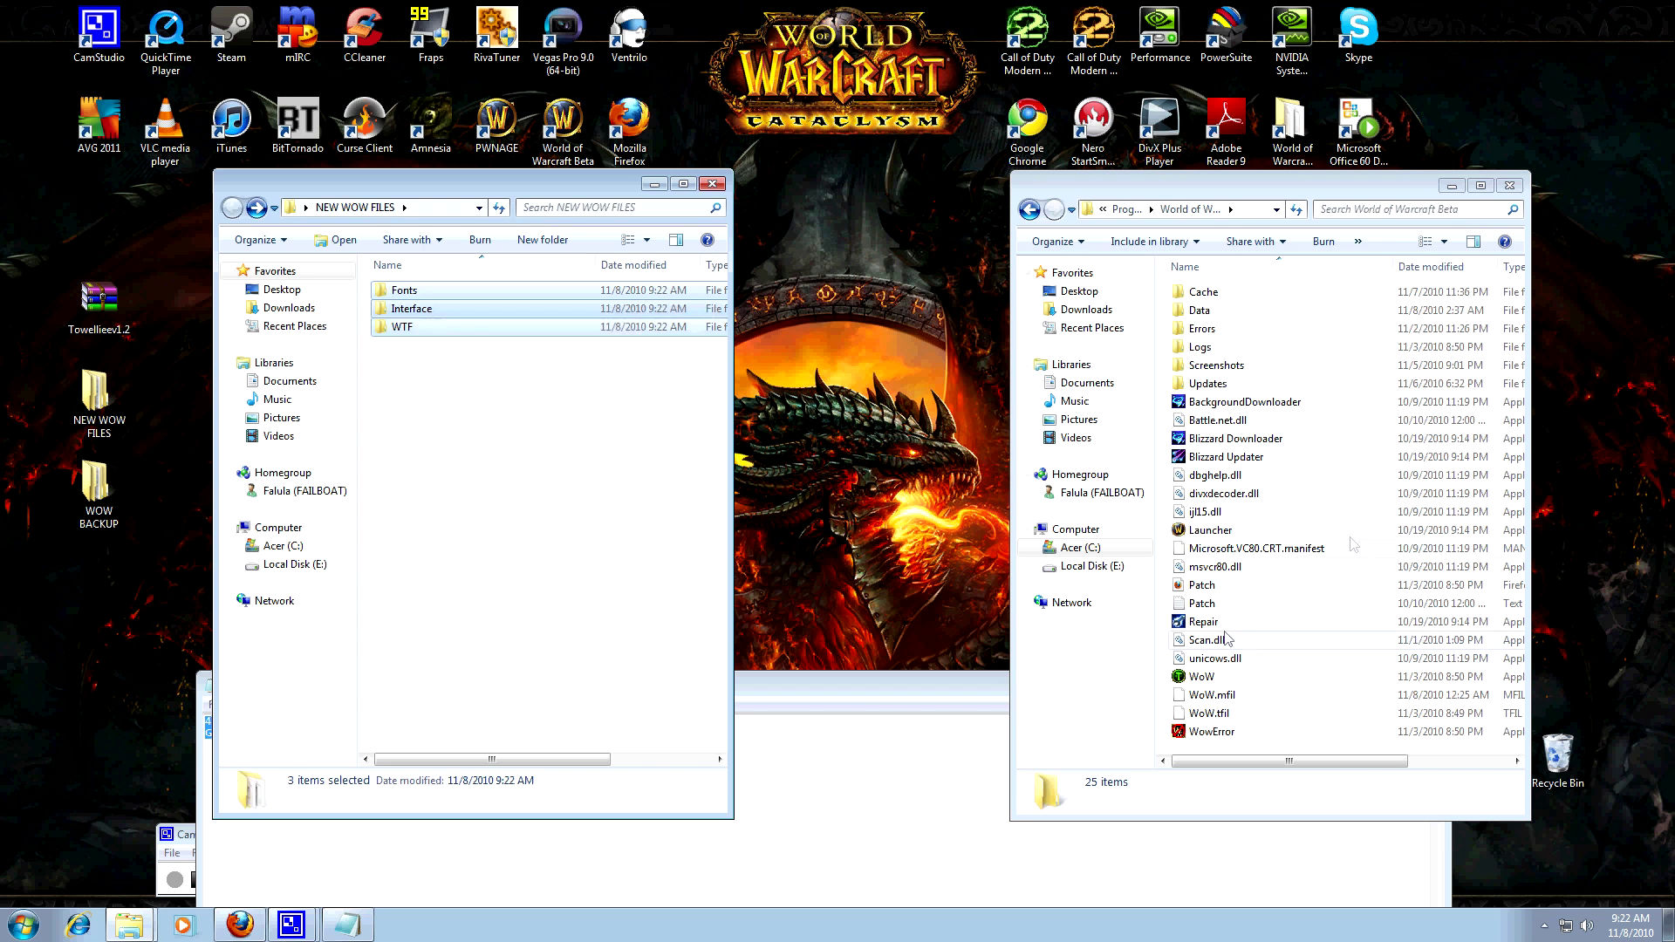
right_click(1378, 456)
left_click(1419, 577)
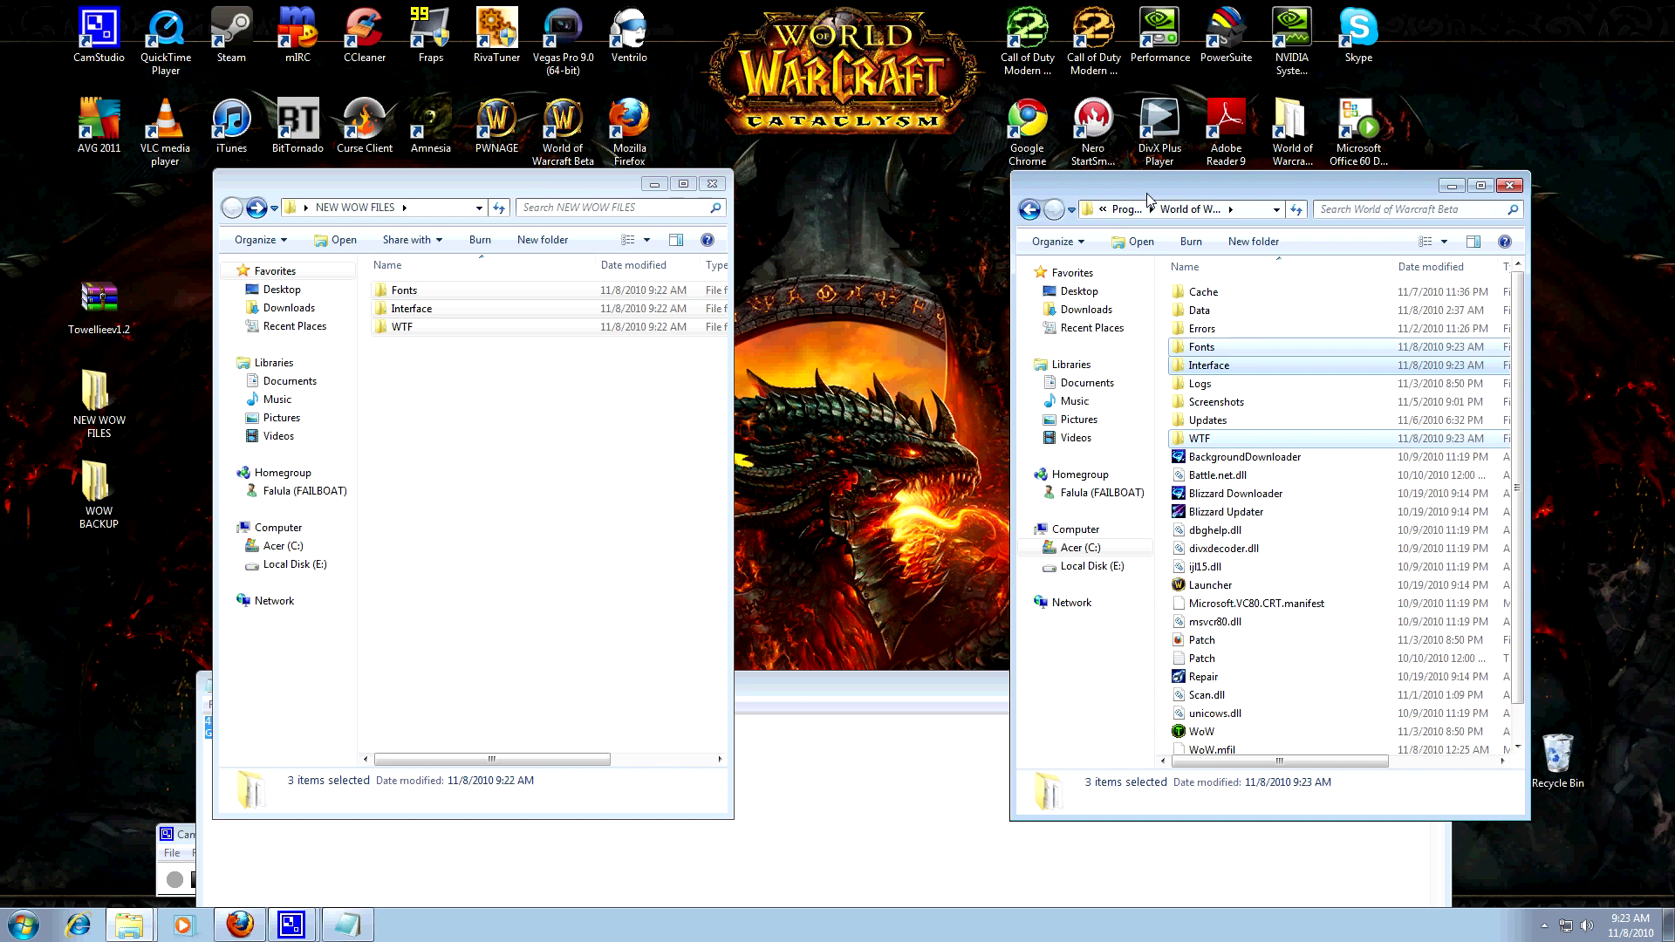
Step: Browse the 92 add-ons in Beta's Interface\AddOns, then close that window
left_click_drag(1148, 195, 941, 184)
left_click(1009, 356)
key("Up")
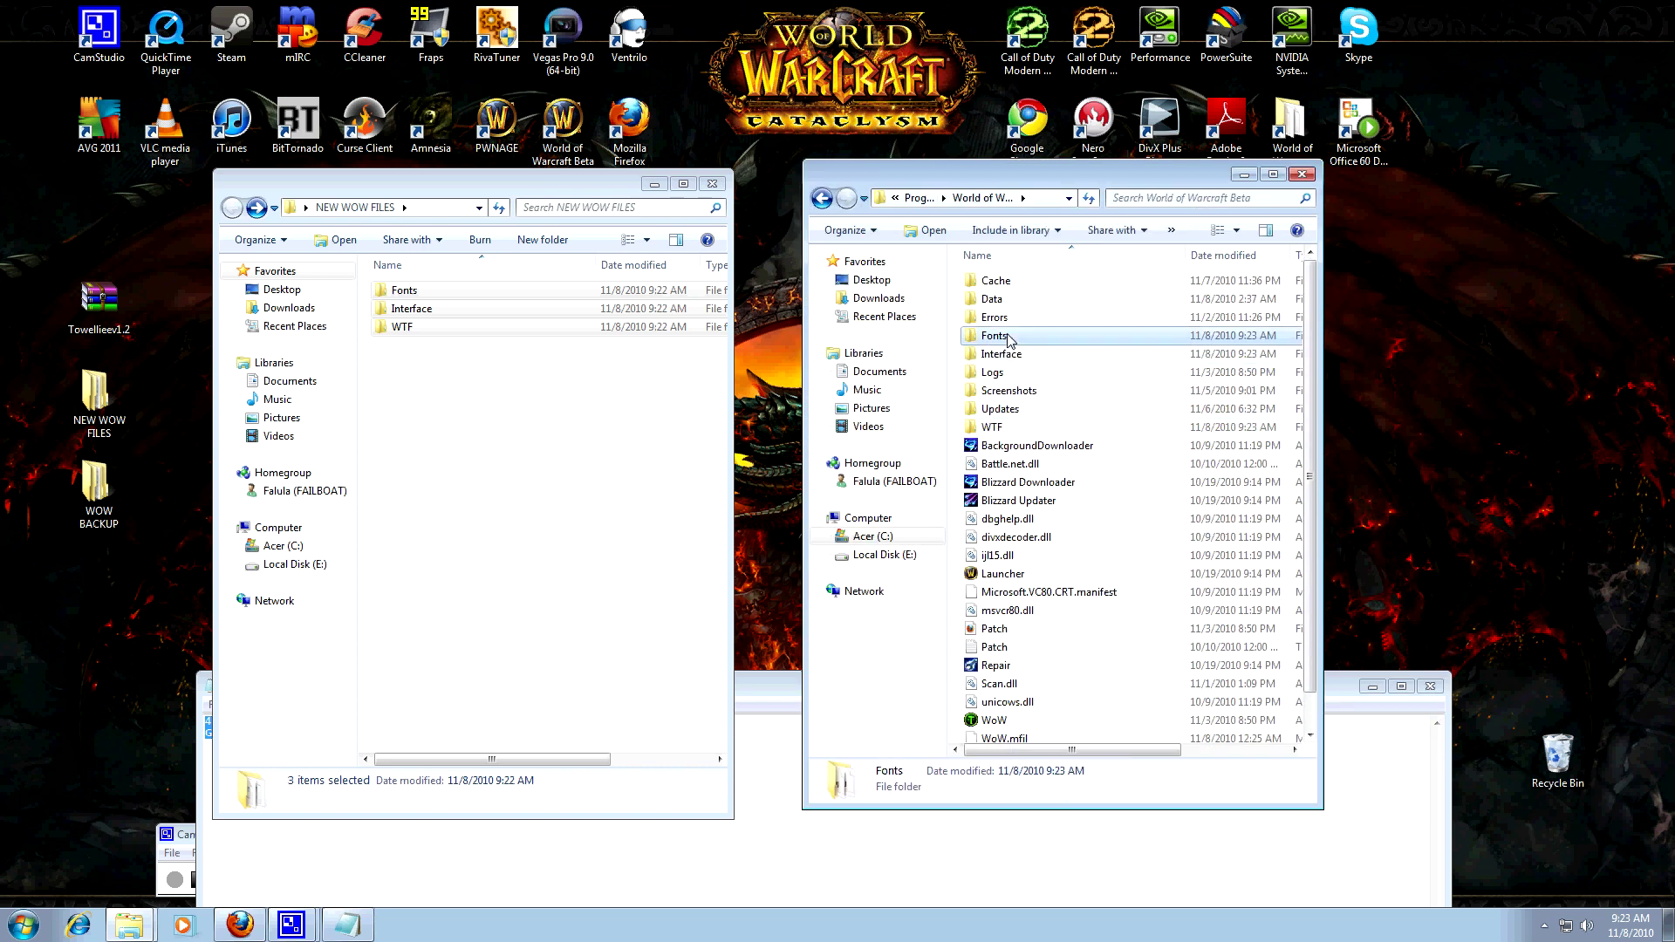
double_click(1001, 355)
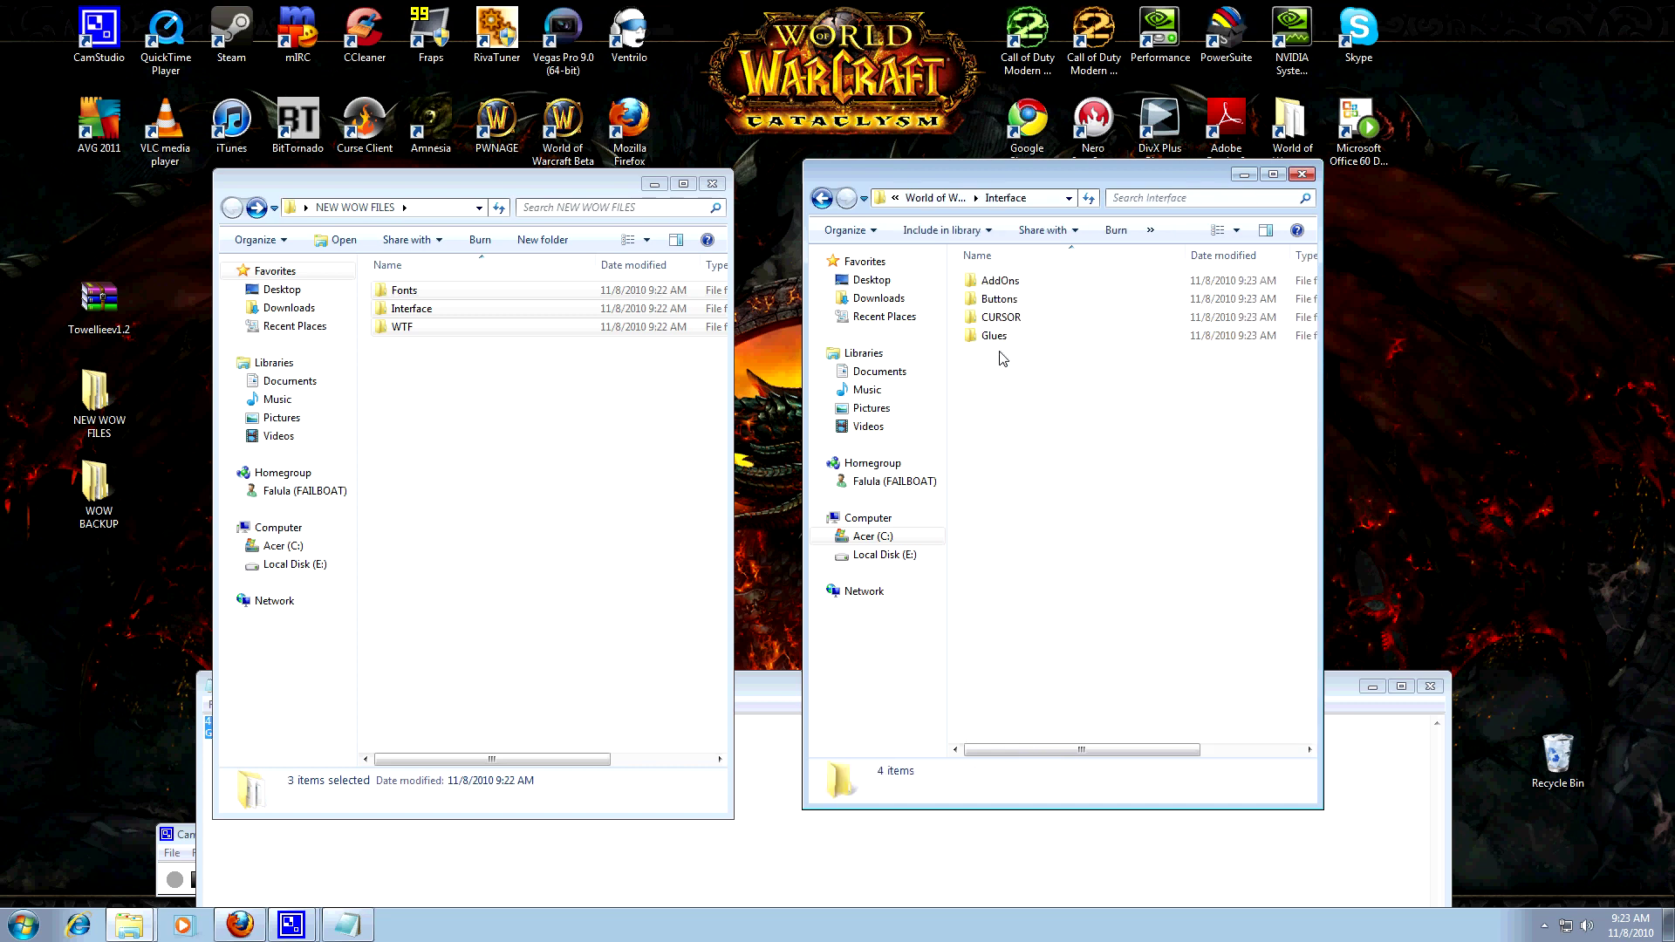
double_click(998, 283)
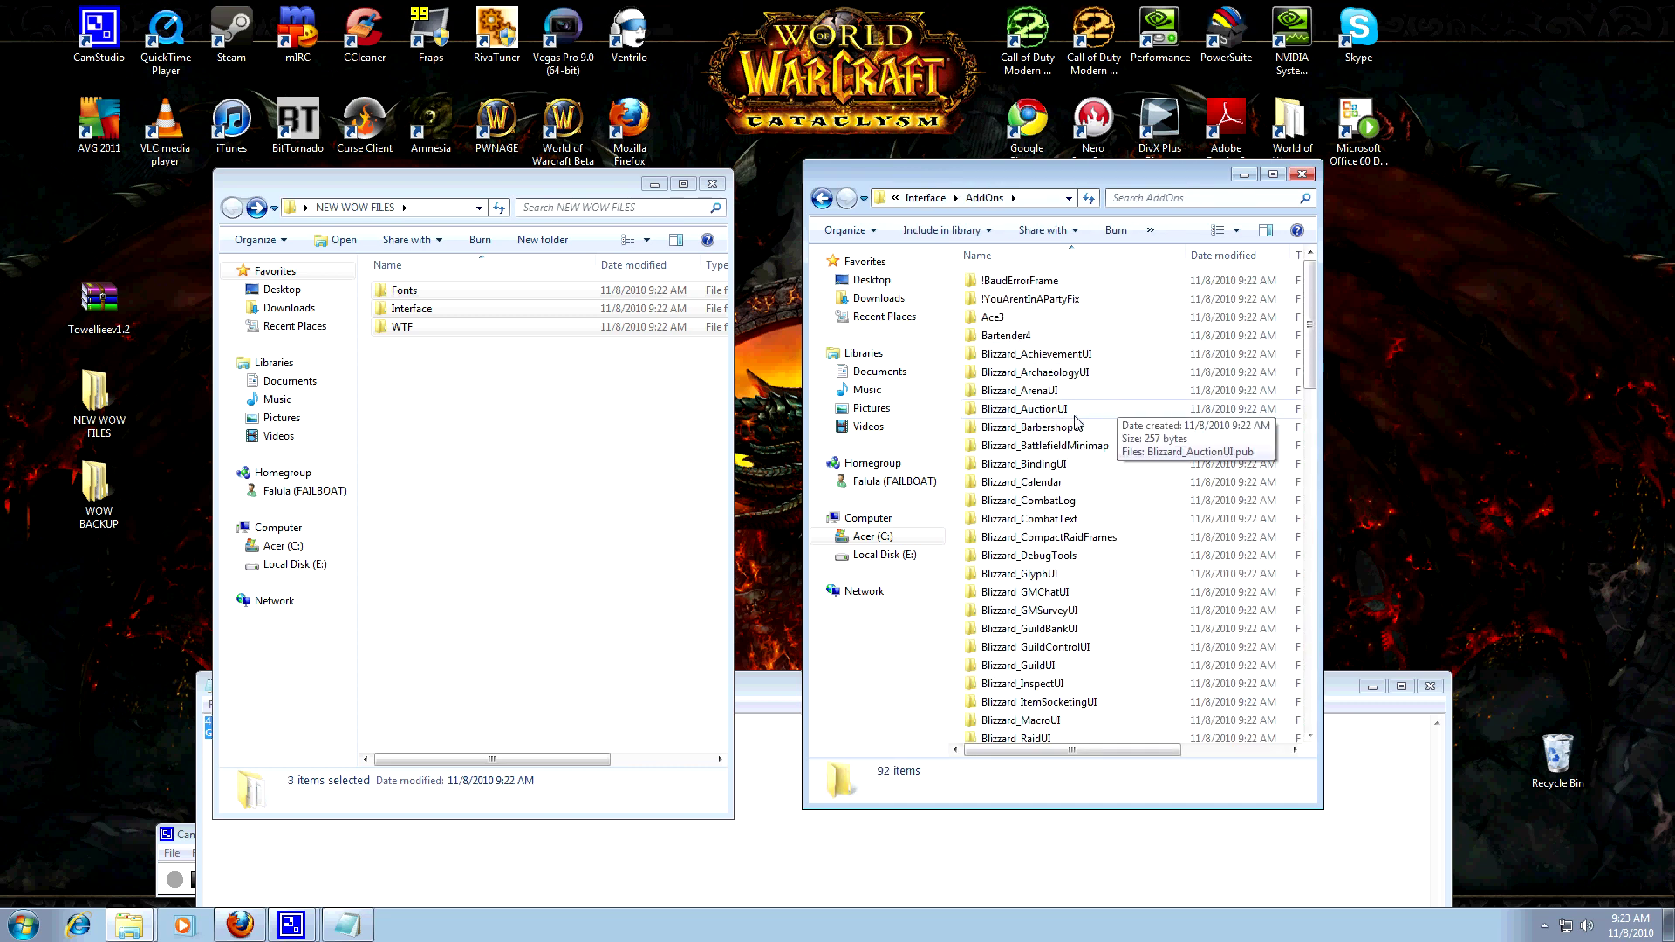
scroll(1062, 476, "down", 5)
scroll(1064, 476, "down", 4)
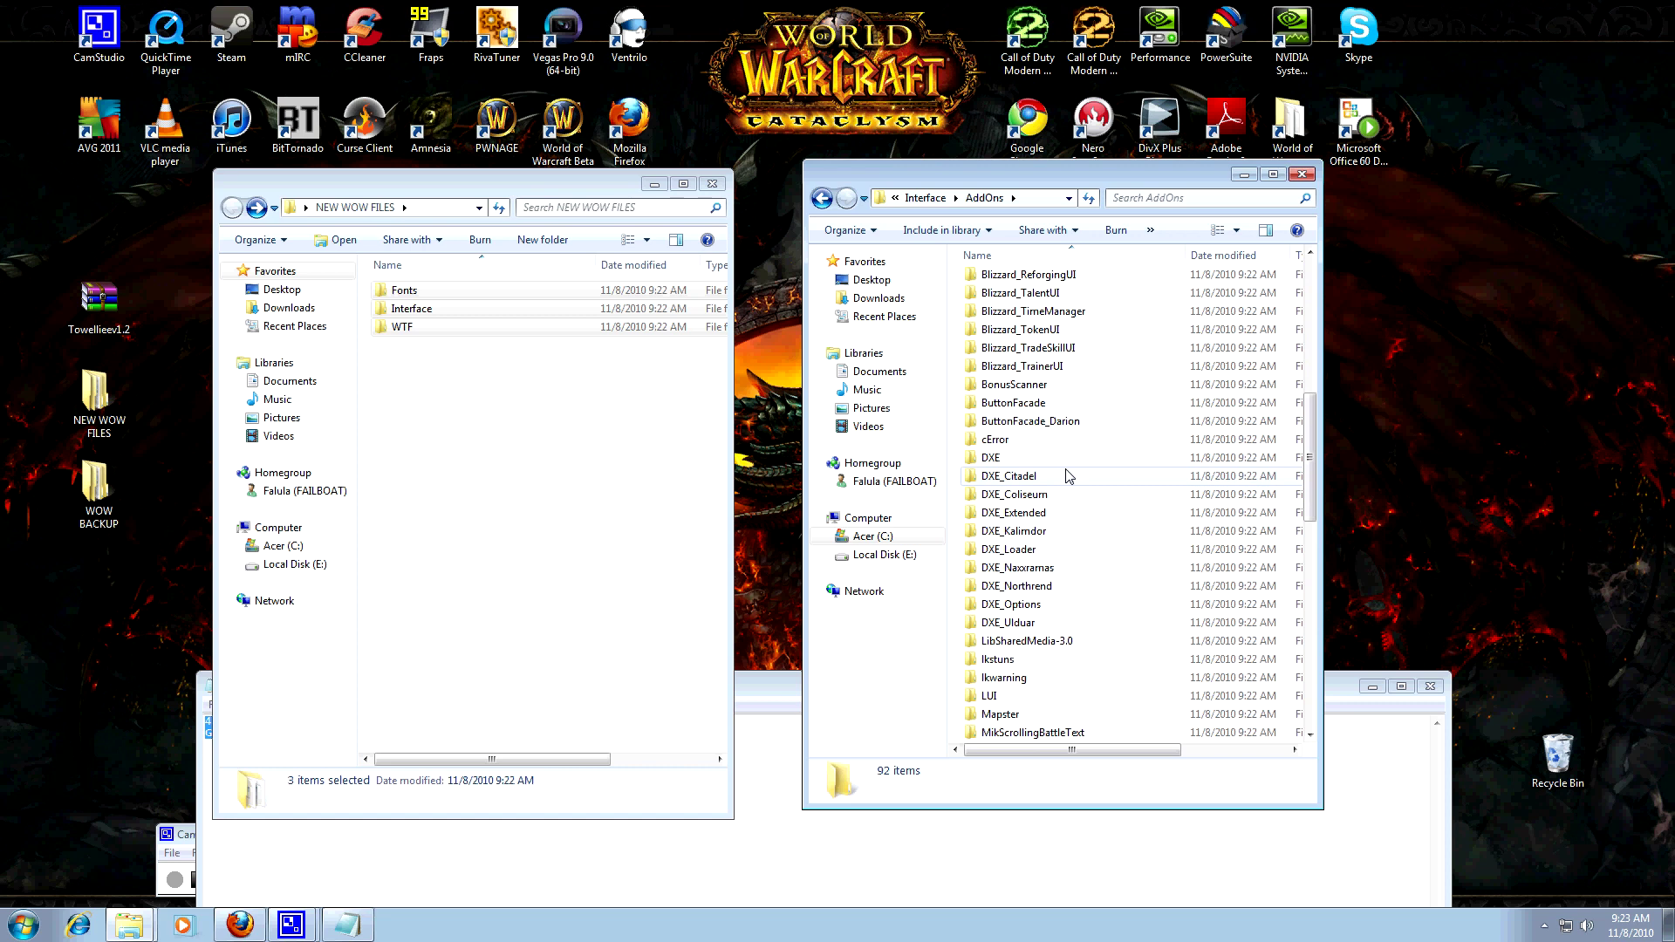
scroll(1067, 476, "down", 1)
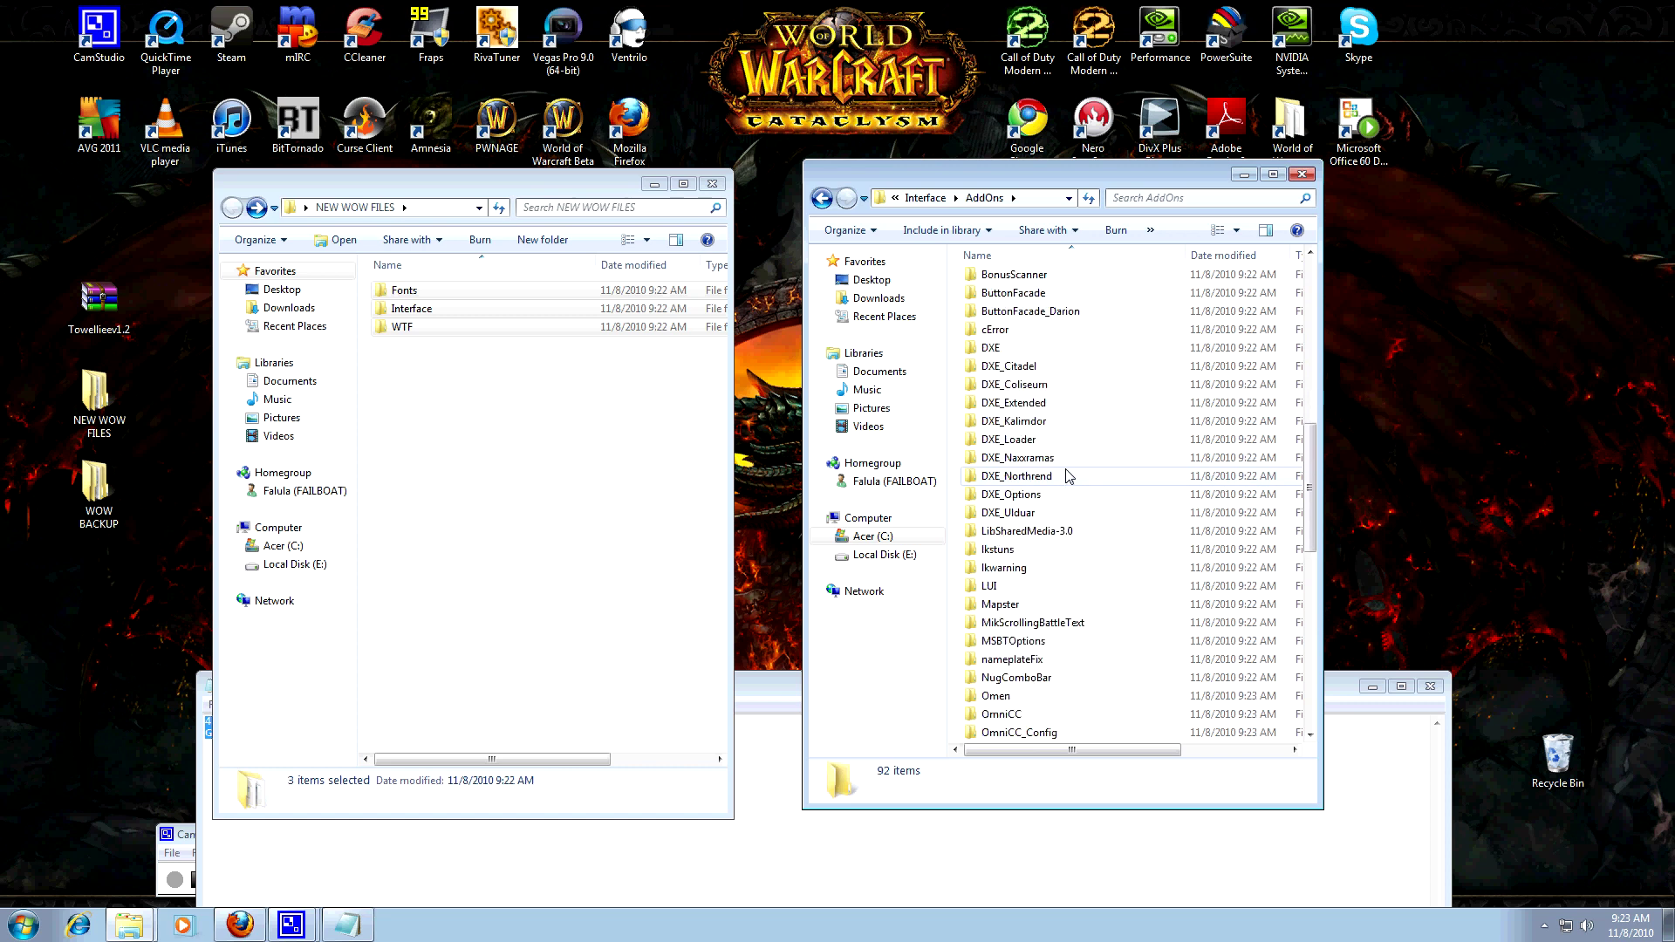
scroll(1069, 477, "down", 2)
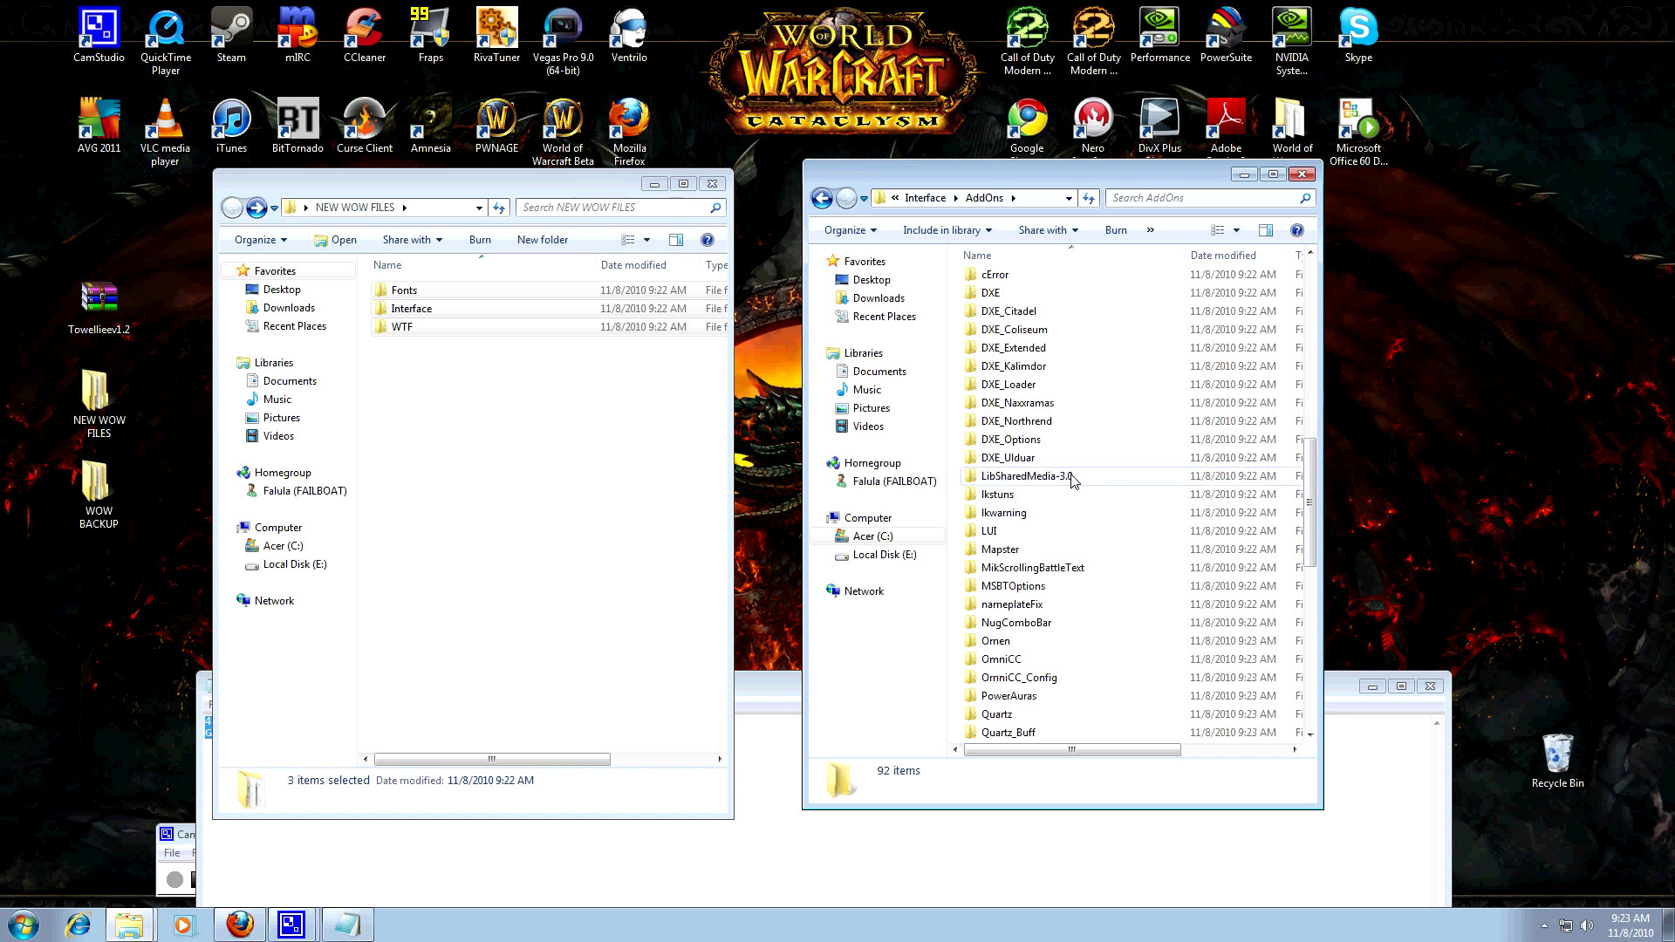
scroll(1075, 480, "down", 1)
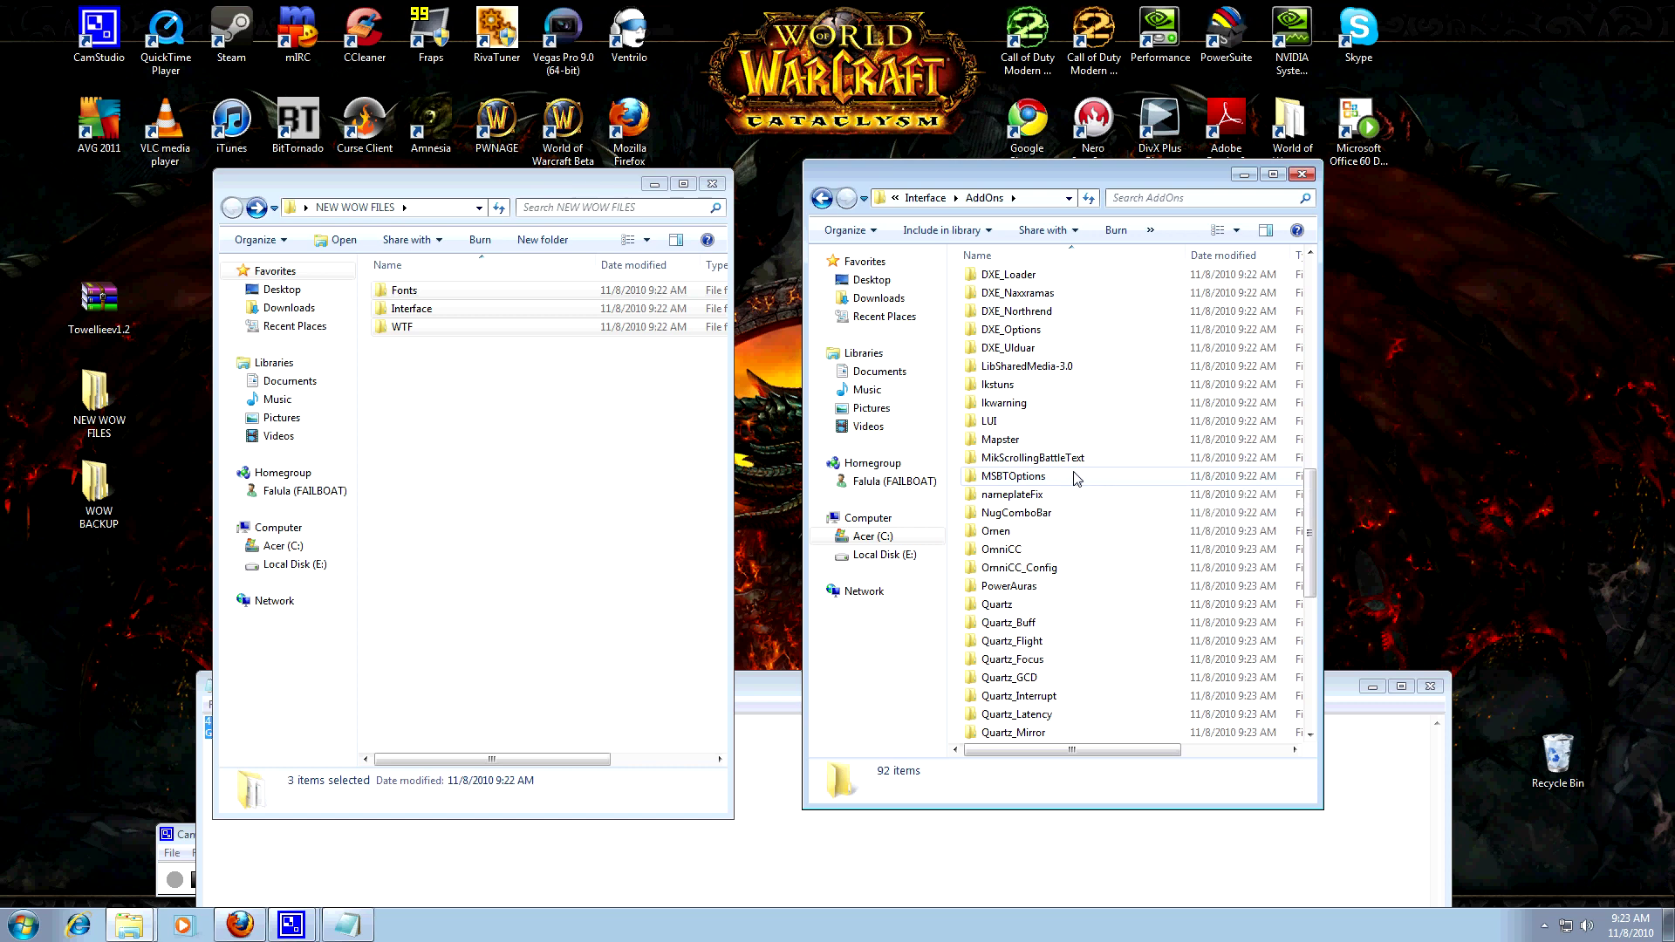
left_click(1032, 514)
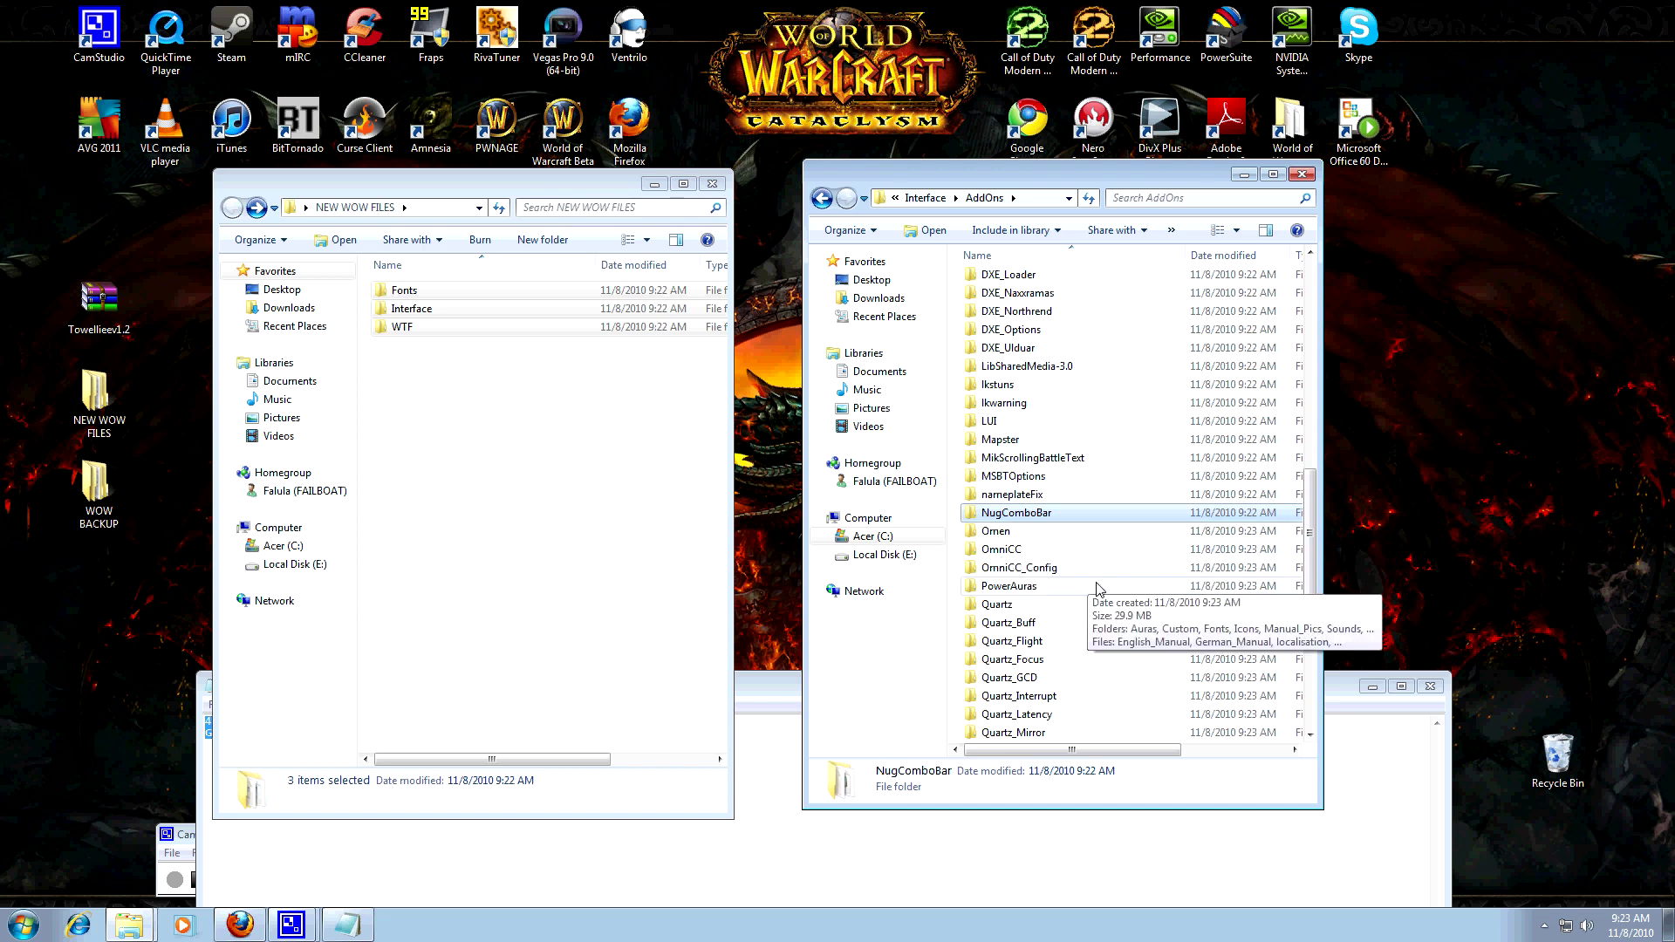
scroll(1097, 589, "down", 8)
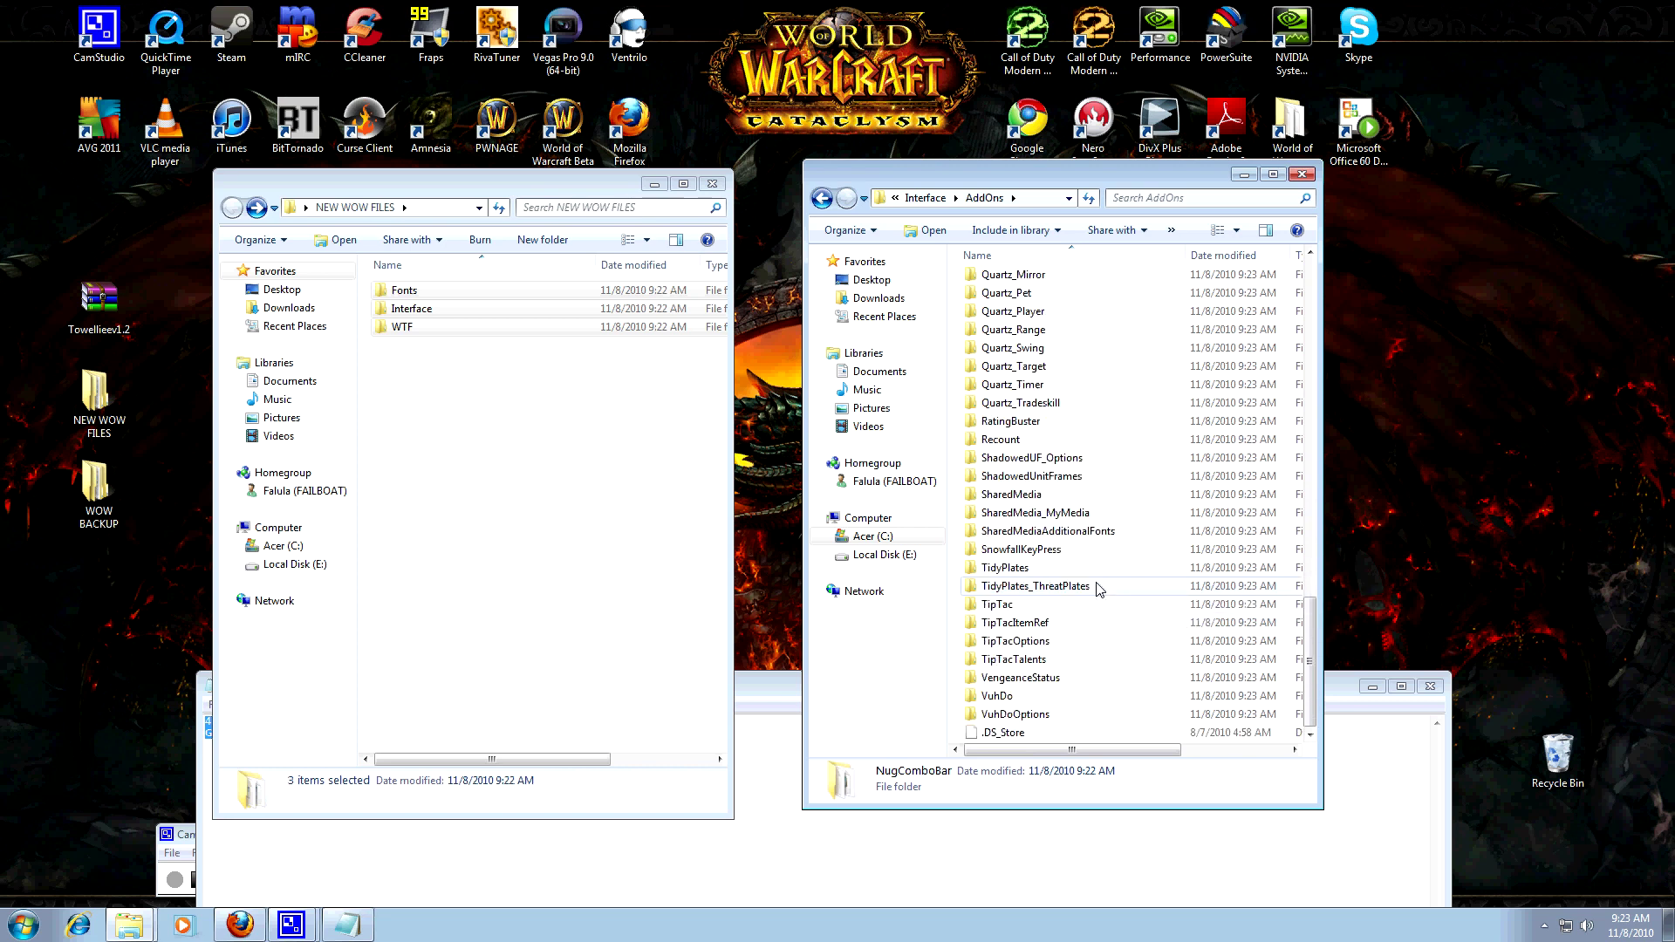
left_click(1302, 175)
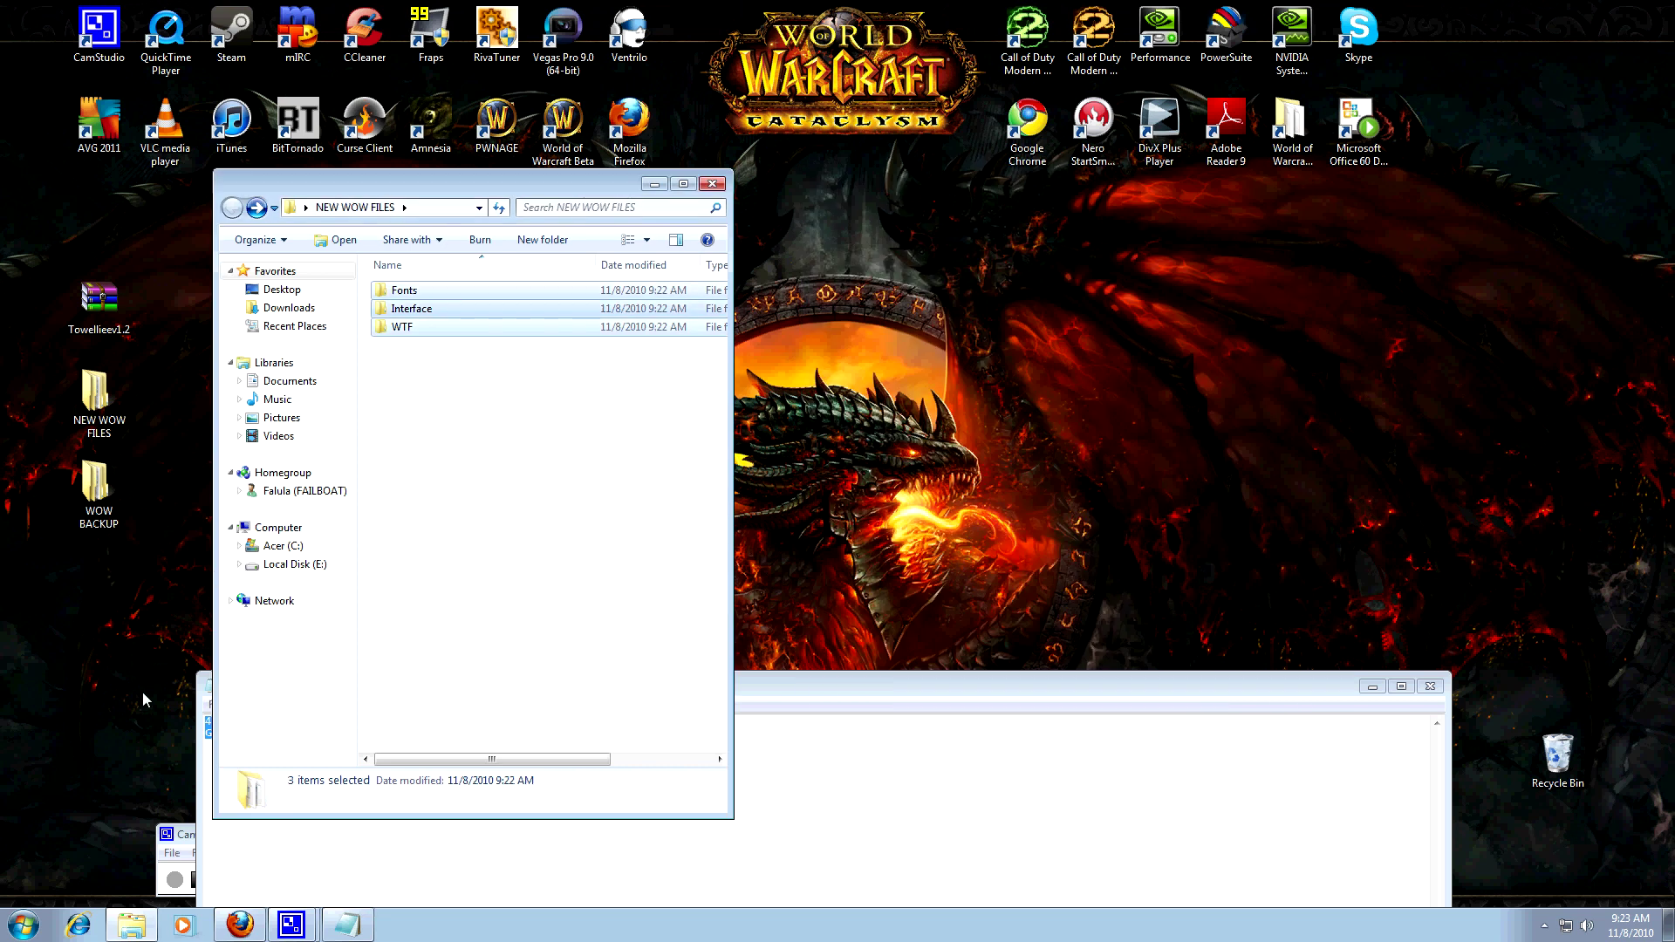
Step: Close NEW WOW FILES and browse to C:\Program Files (x86)\World of Warcraft Beta\WTF\Account
left_click(710, 186)
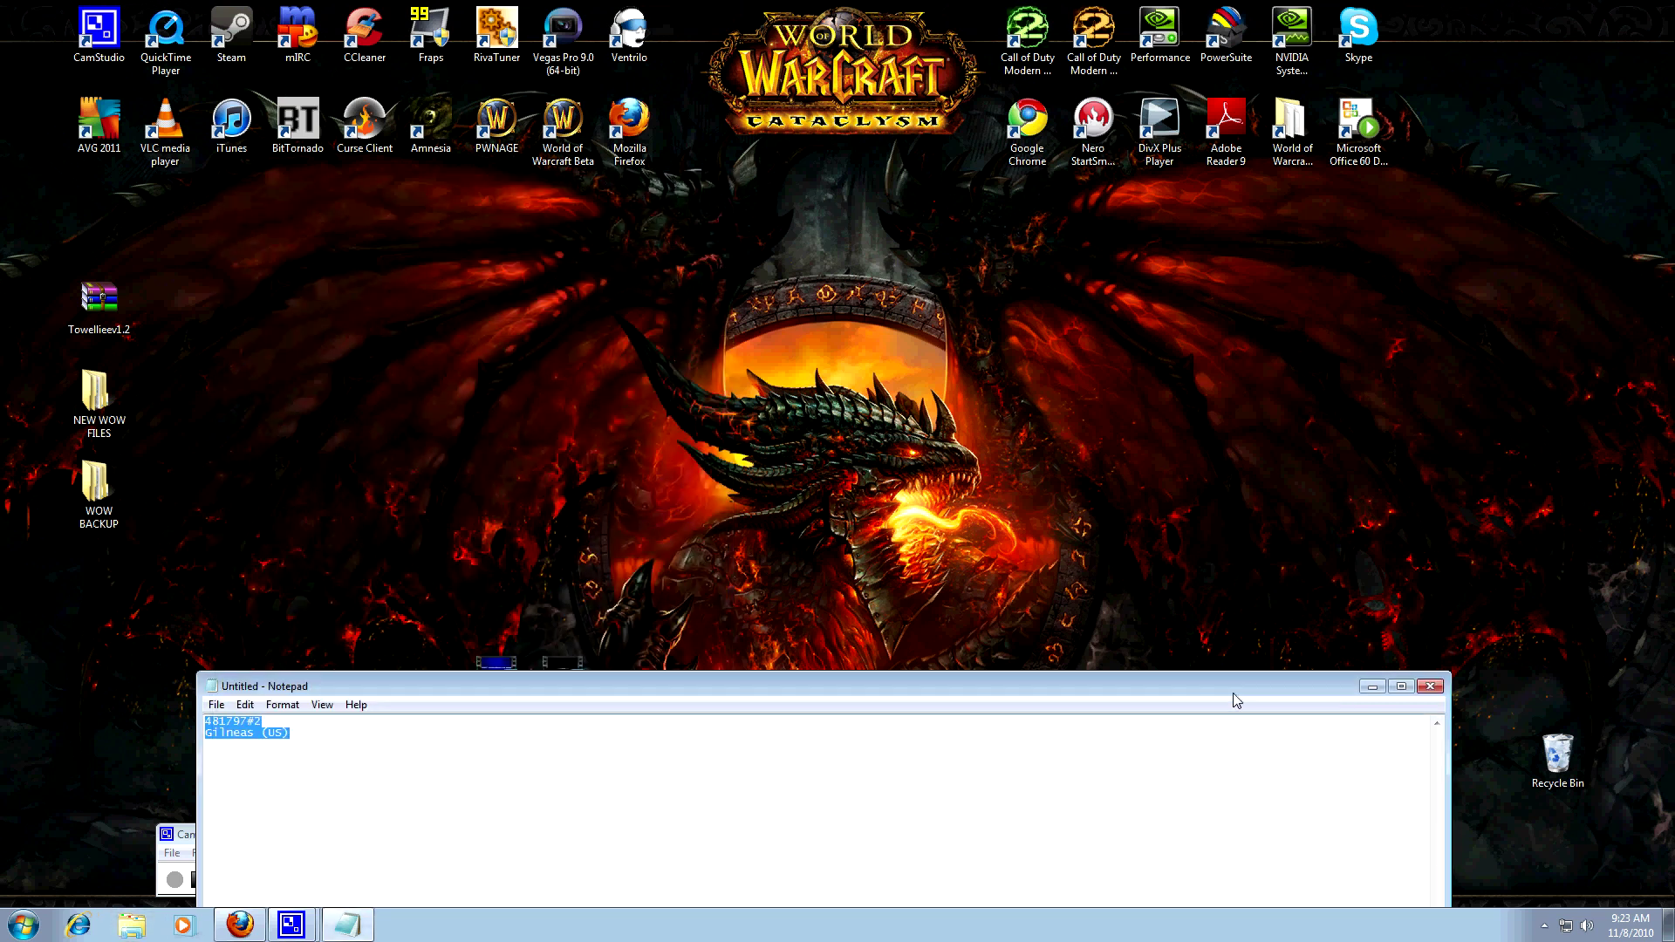
left_click(131, 925)
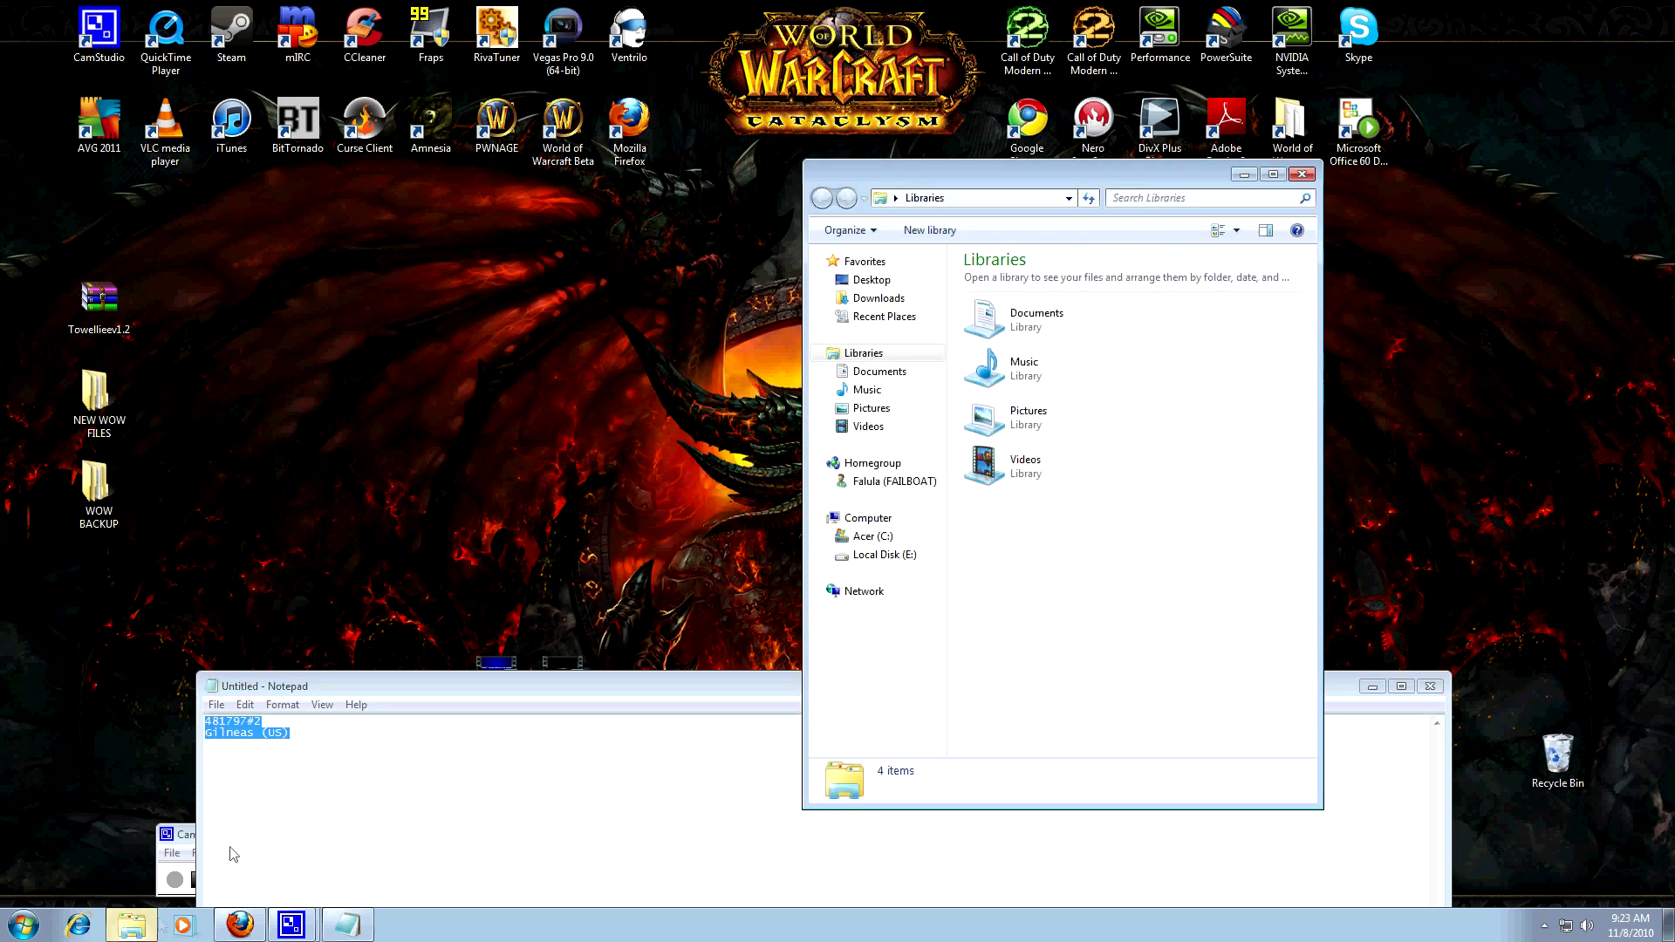
left_click(870, 280)
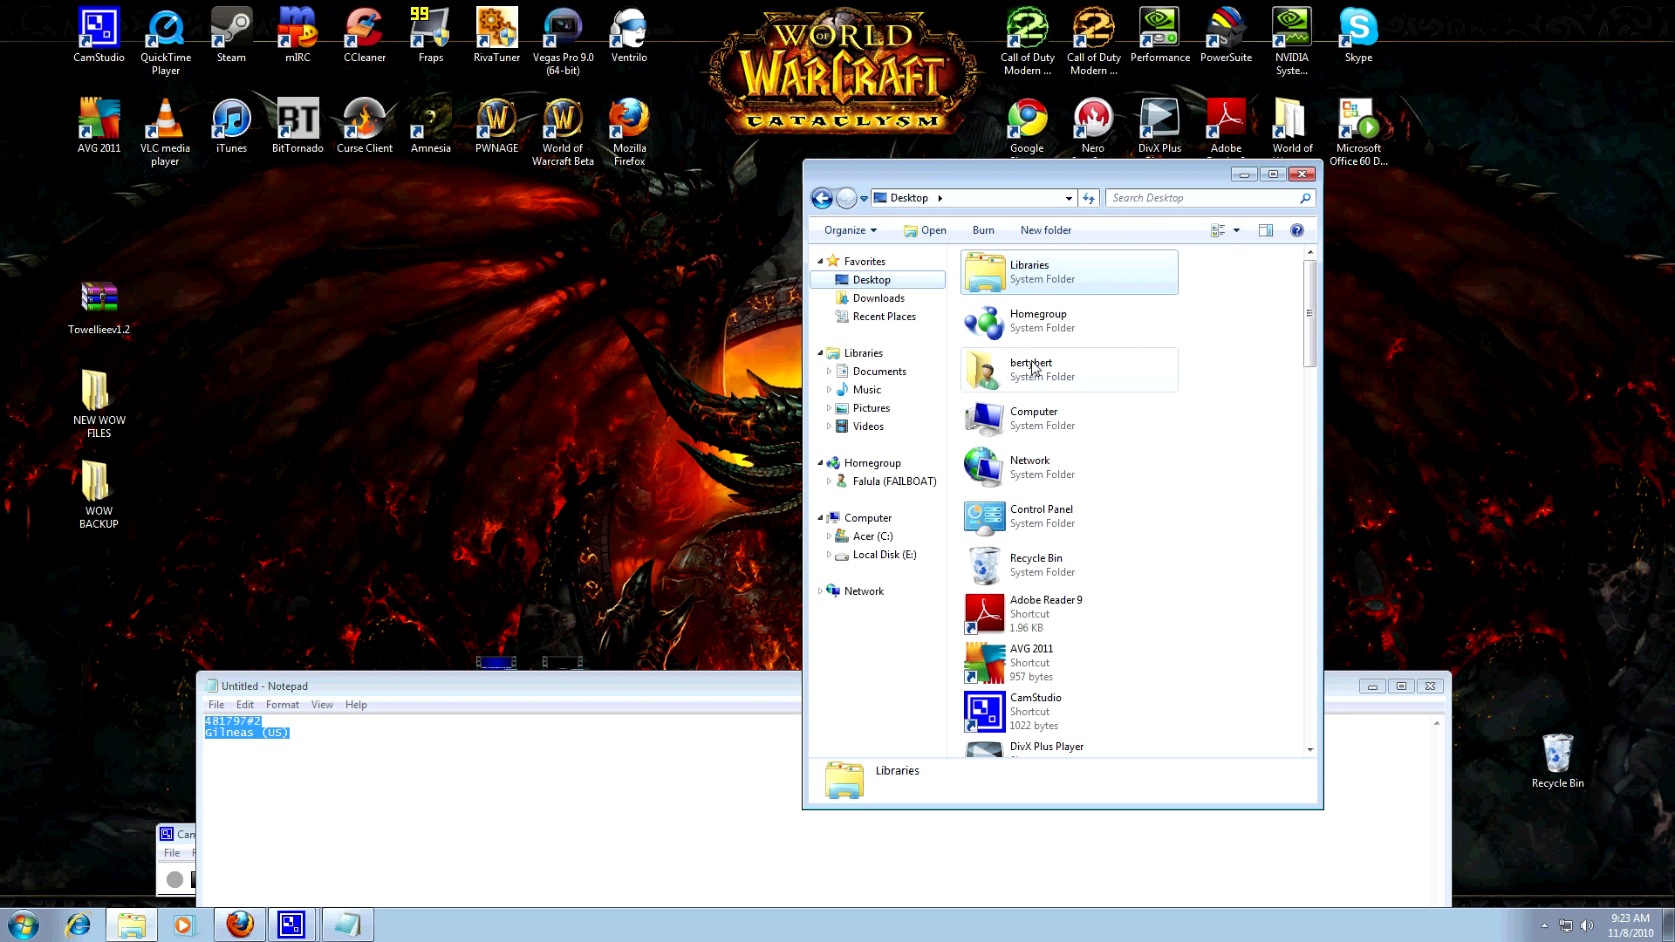
double_click(1031, 417)
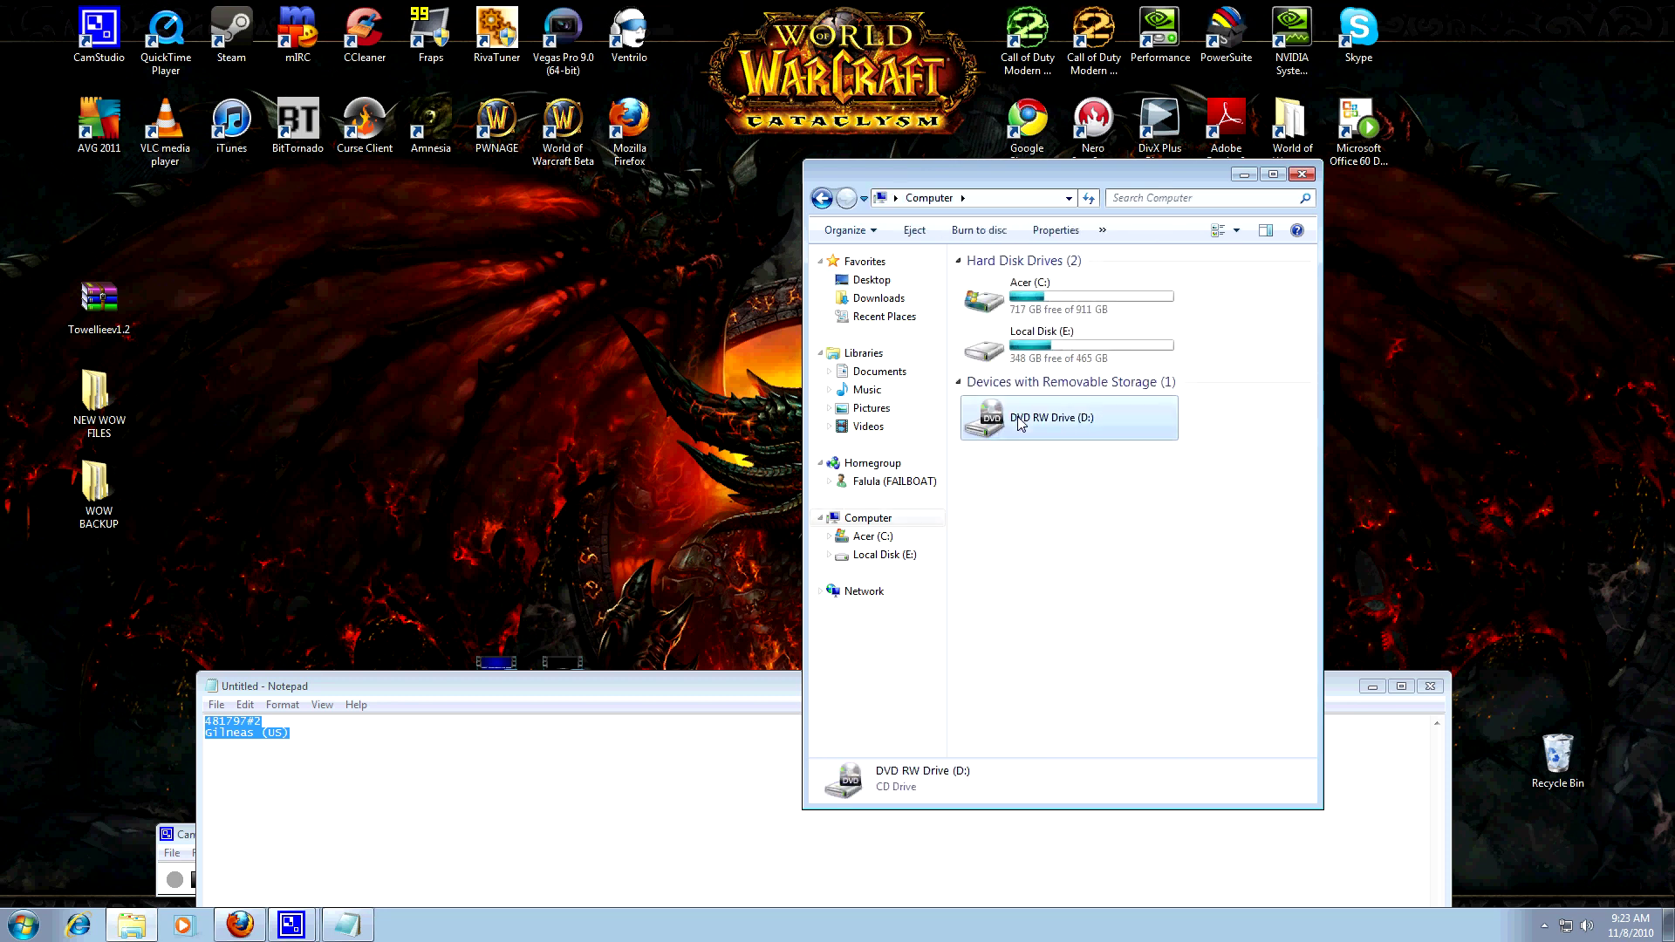
double_click(1003, 297)
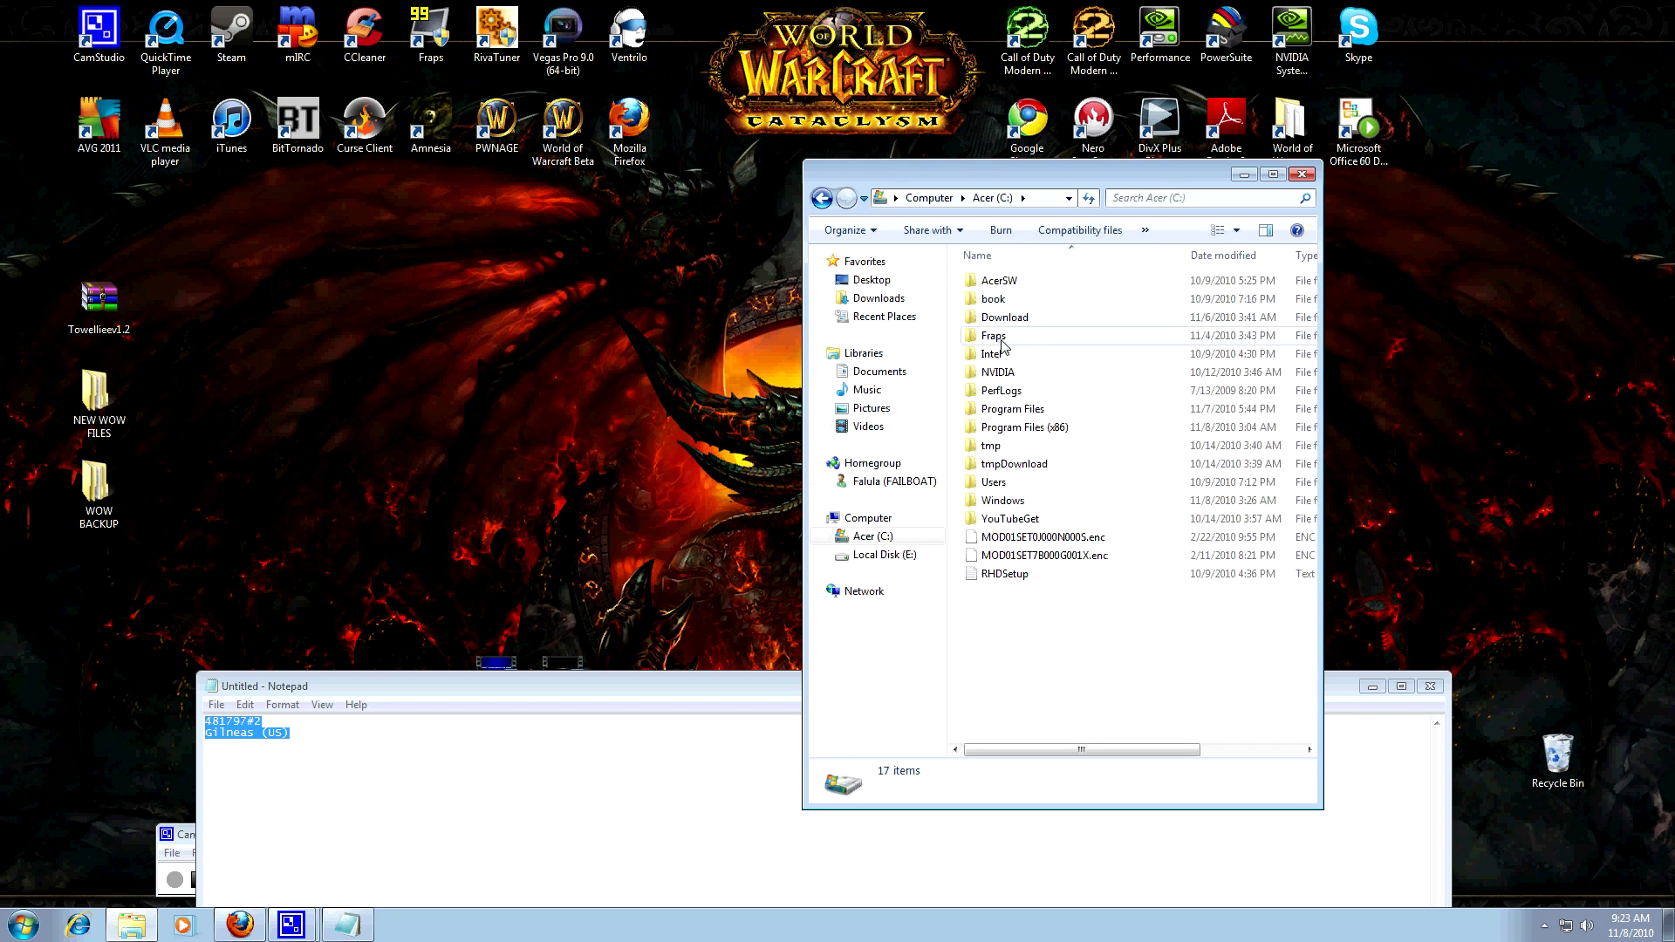
left_click(1012, 429)
double_click(1012, 428)
scroll(1064, 628, "down", 5)
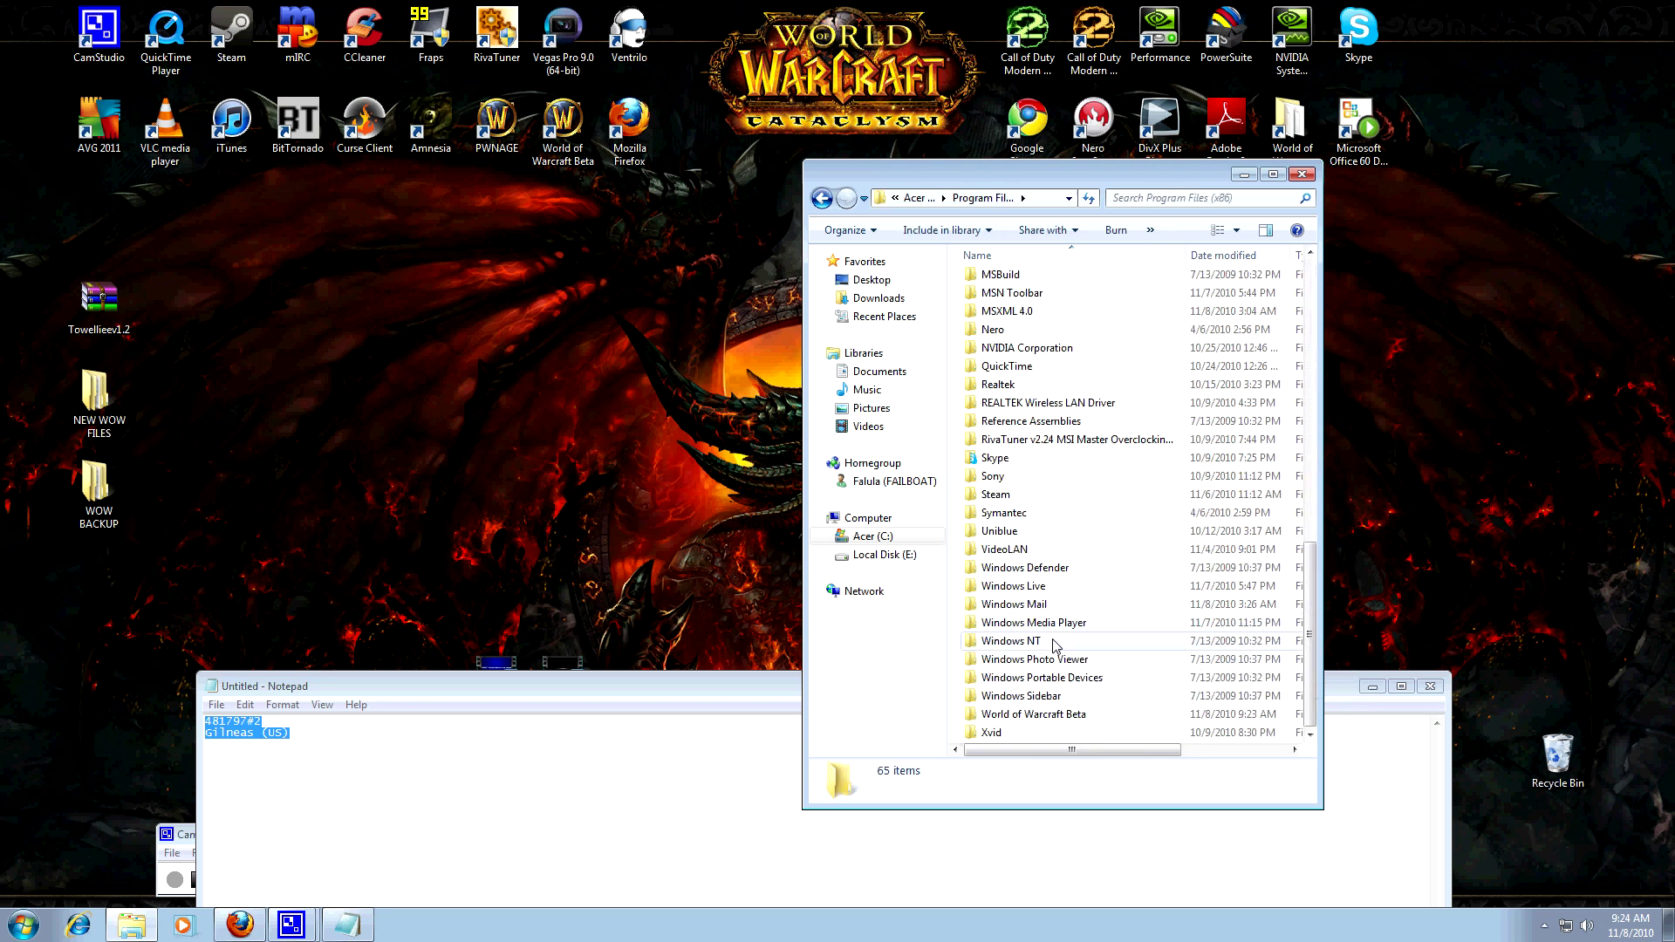
double_click(1025, 704)
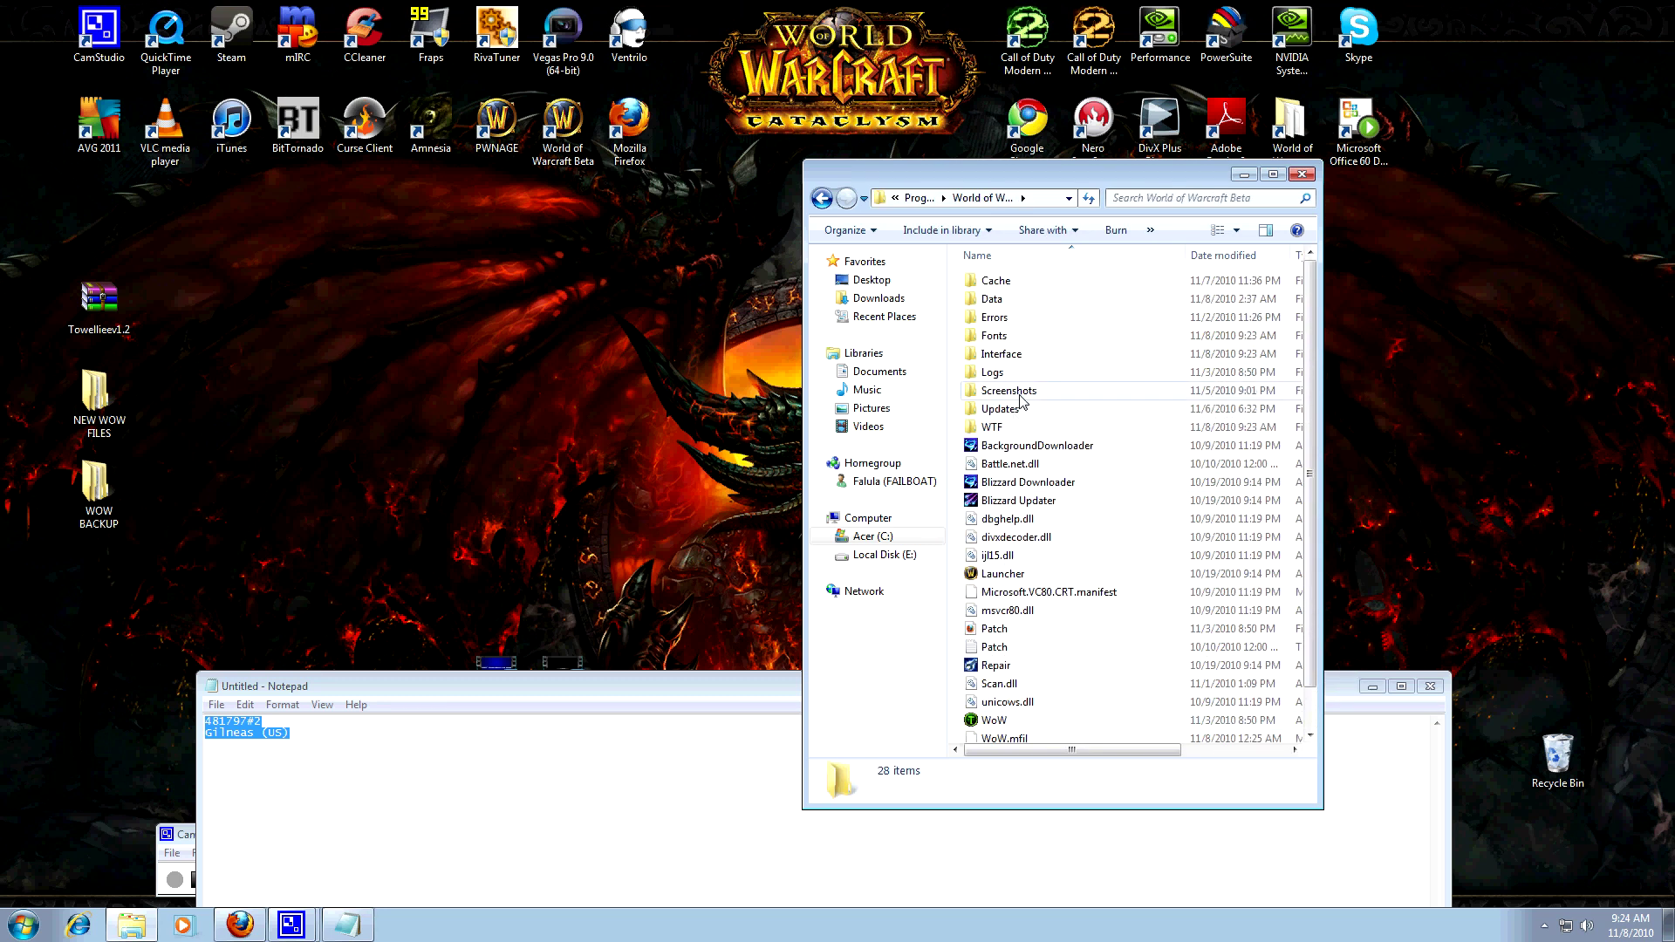
double_click(1003, 427)
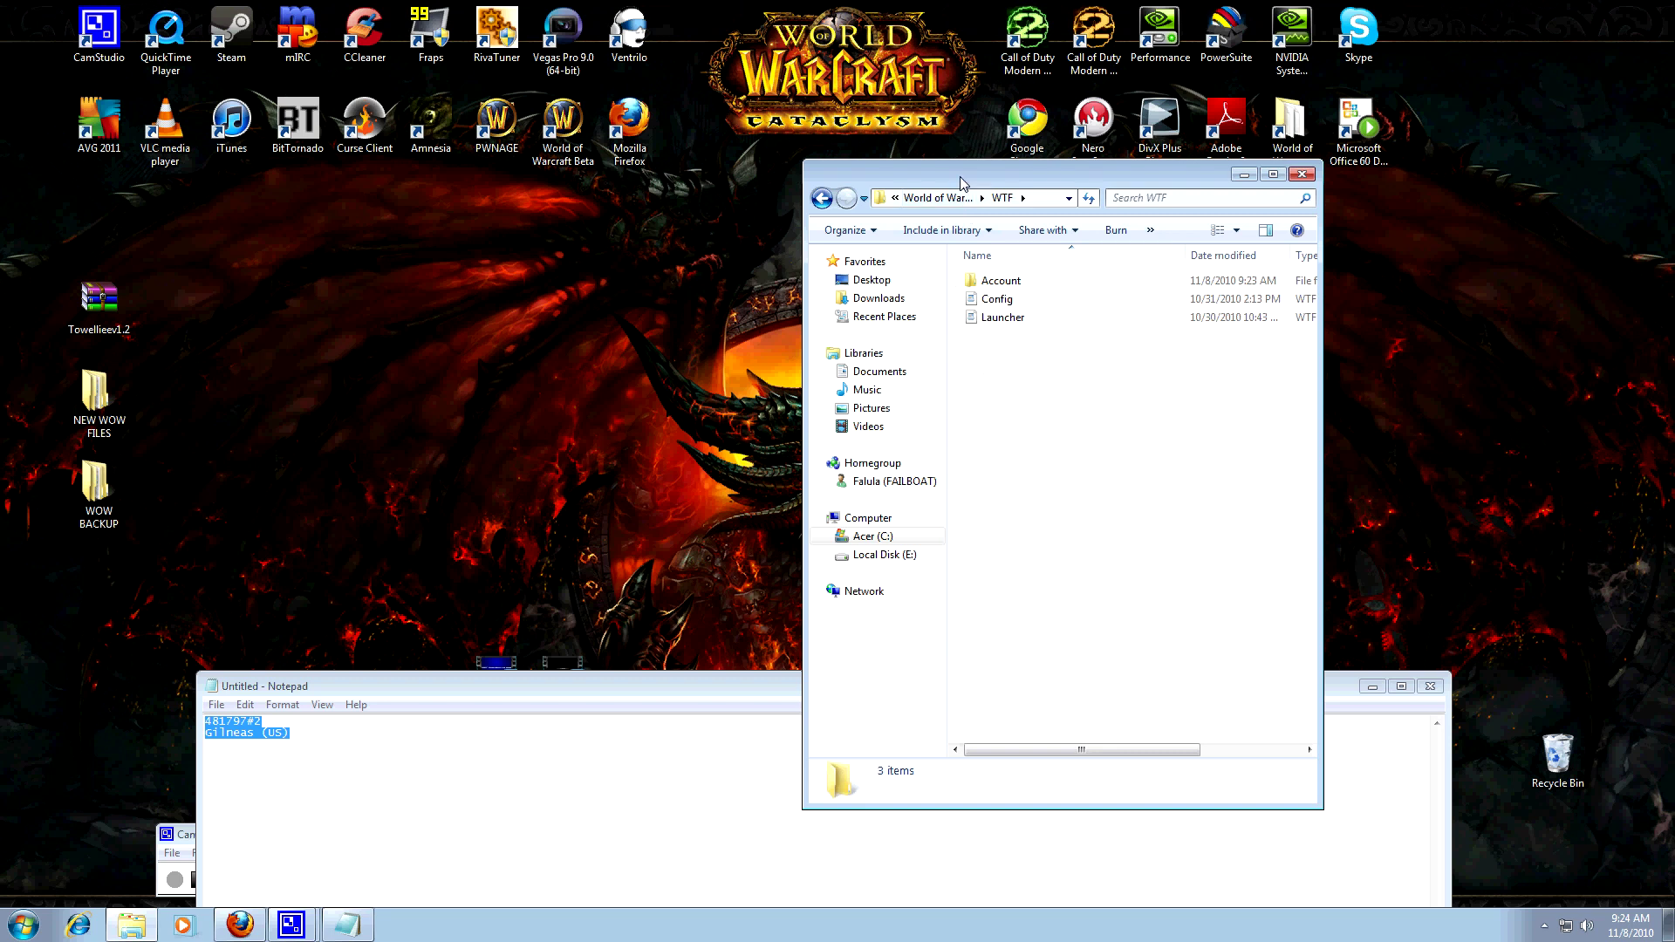
left_click_drag(959, 179, 710, 166)
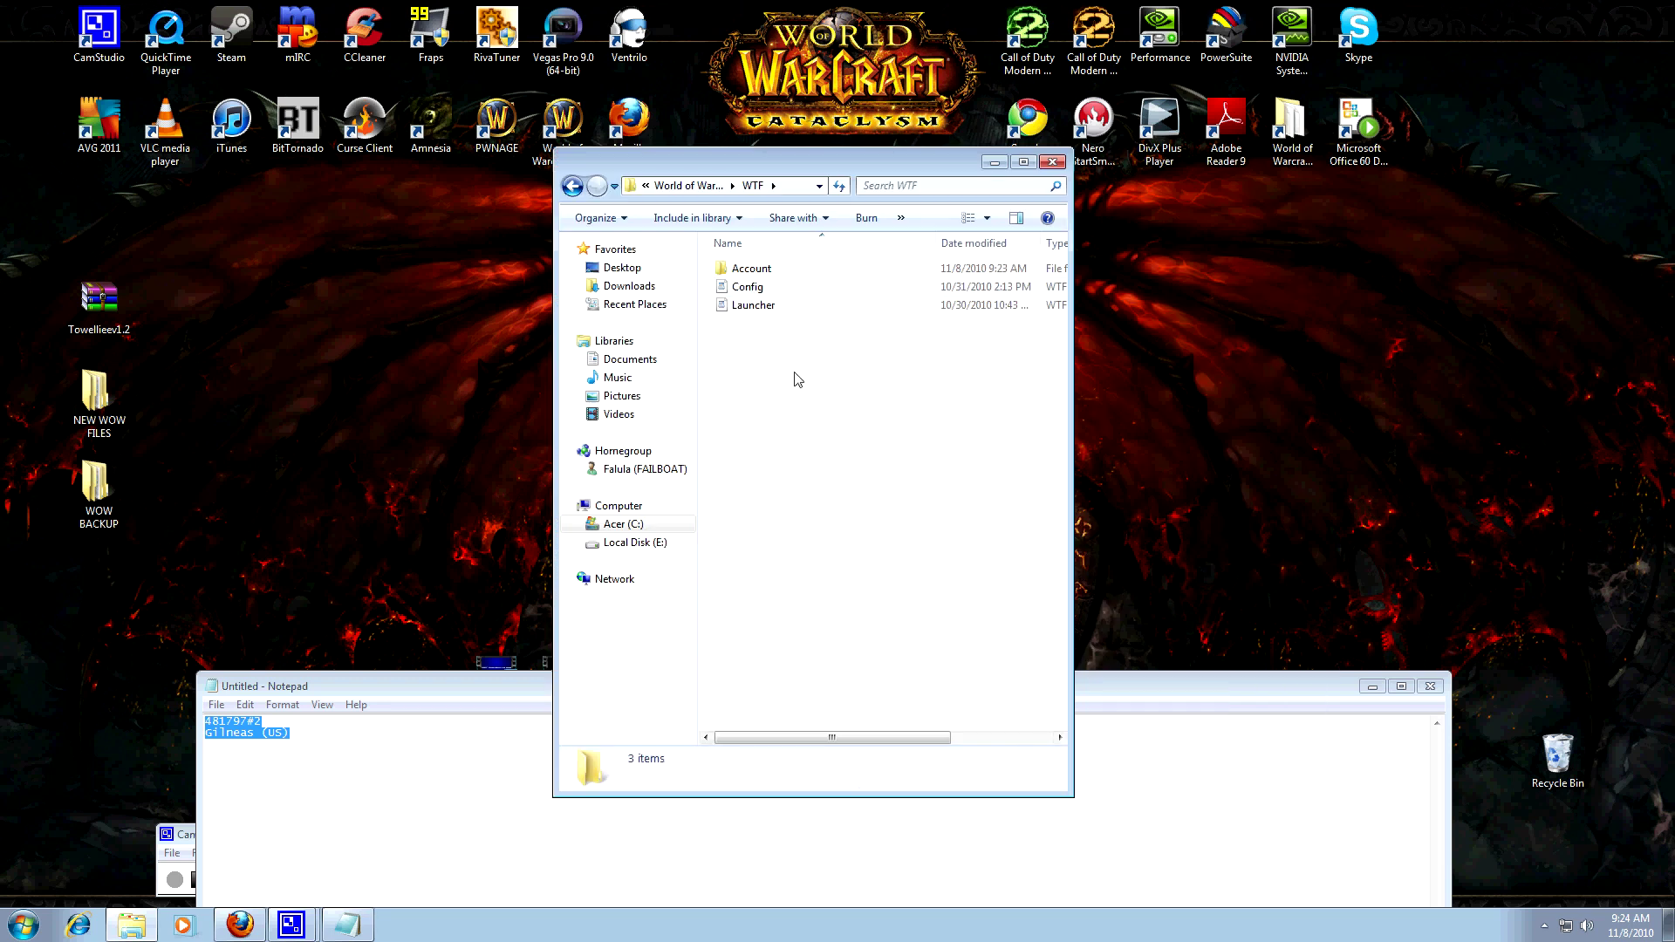
double_click(761, 269)
Step: Rename the ACCOUNT NAME HERE NOT EMAIL folder to the real account name
right_click(769, 276)
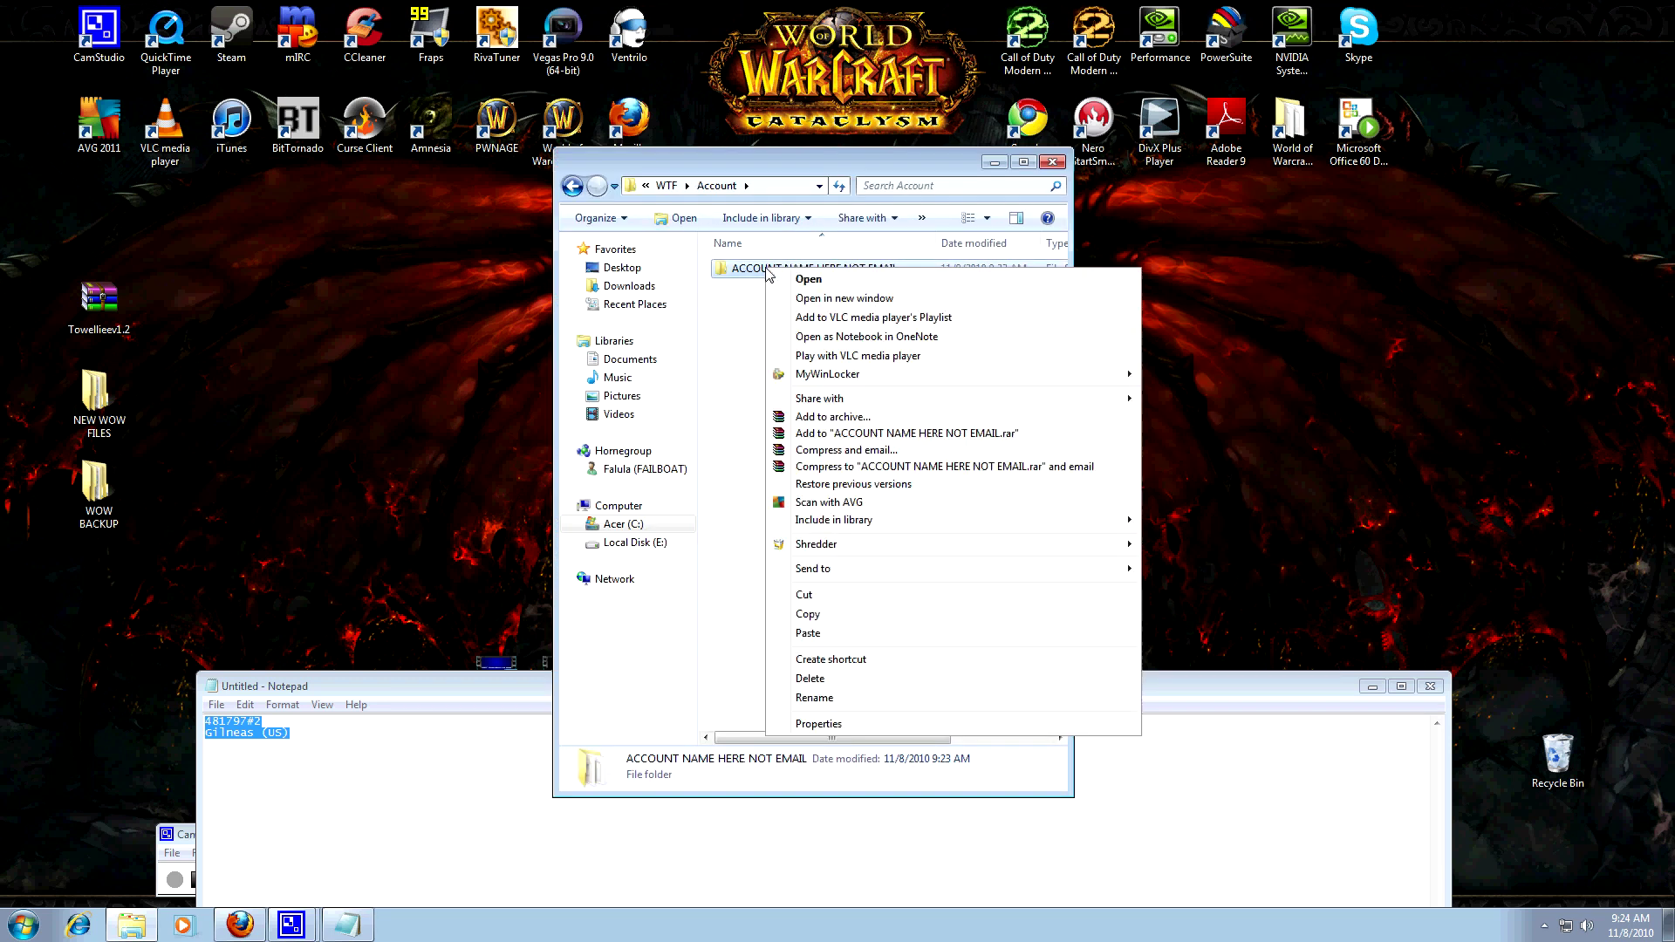
left_click(814, 698)
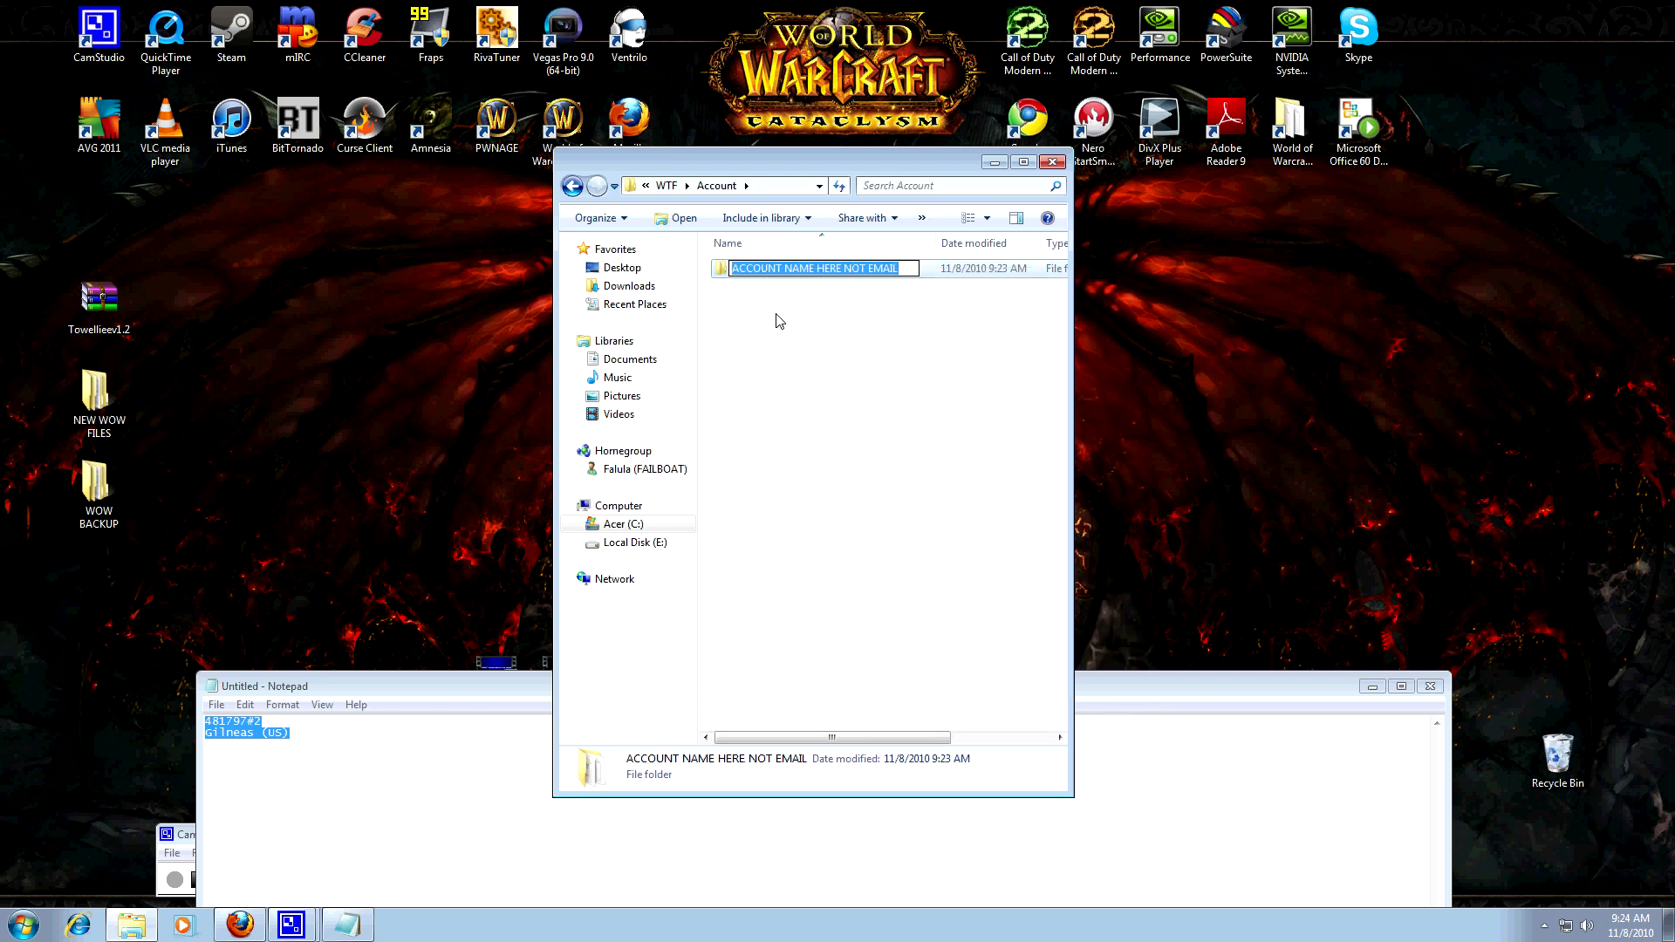
type("481797#2")
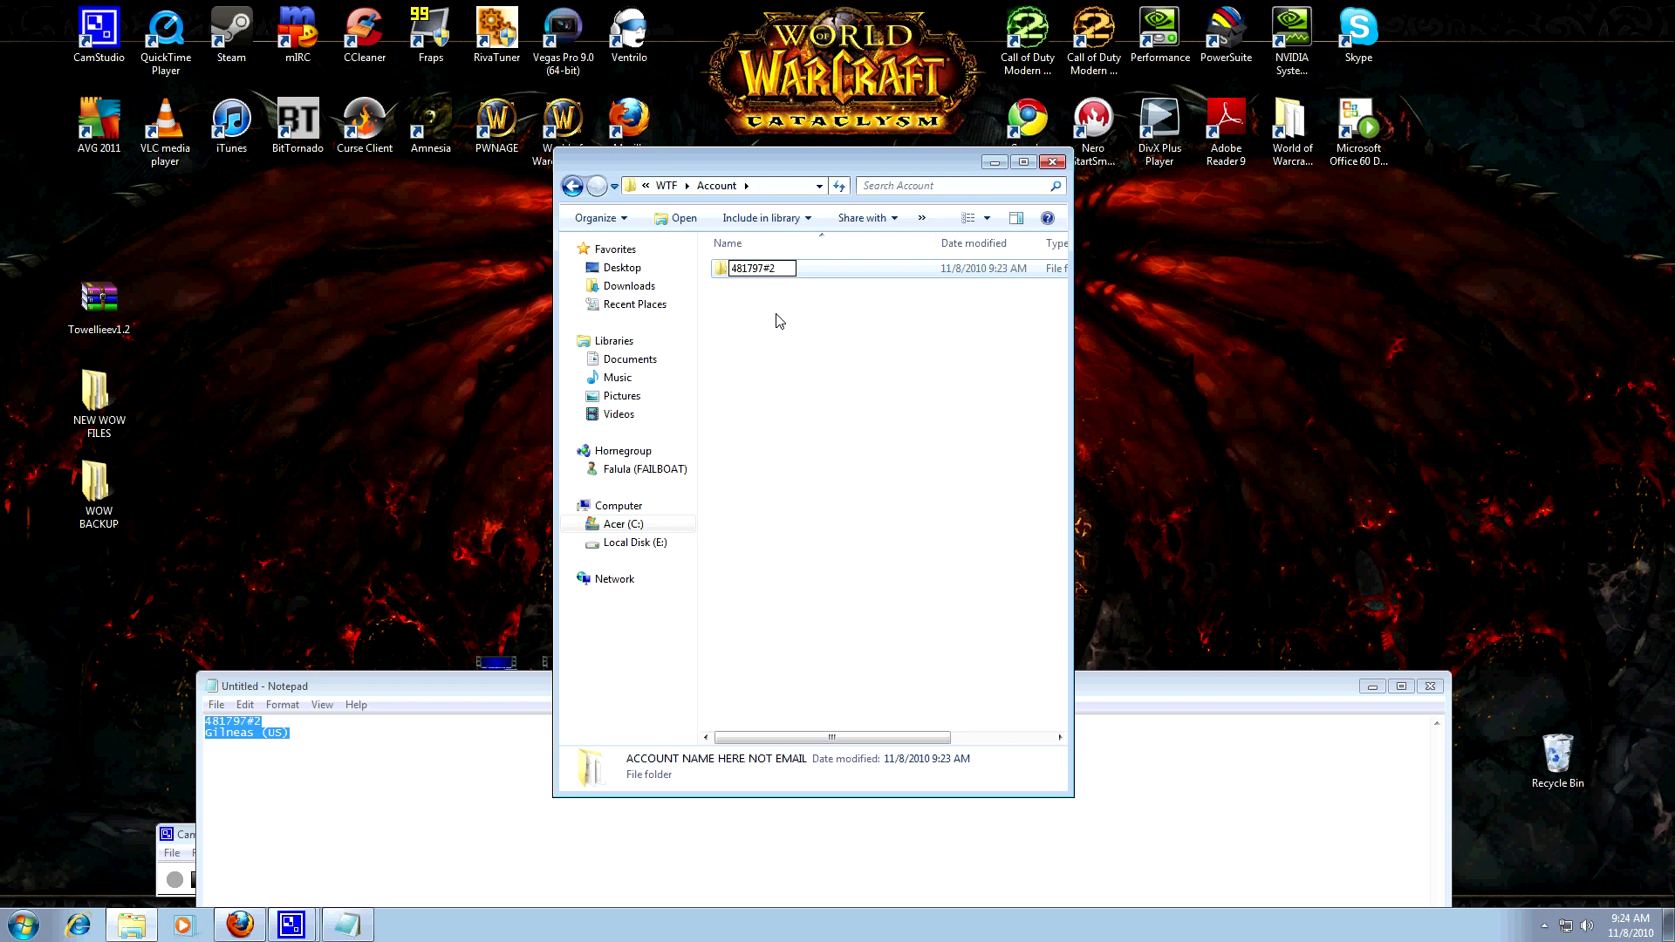
left_click(779, 321)
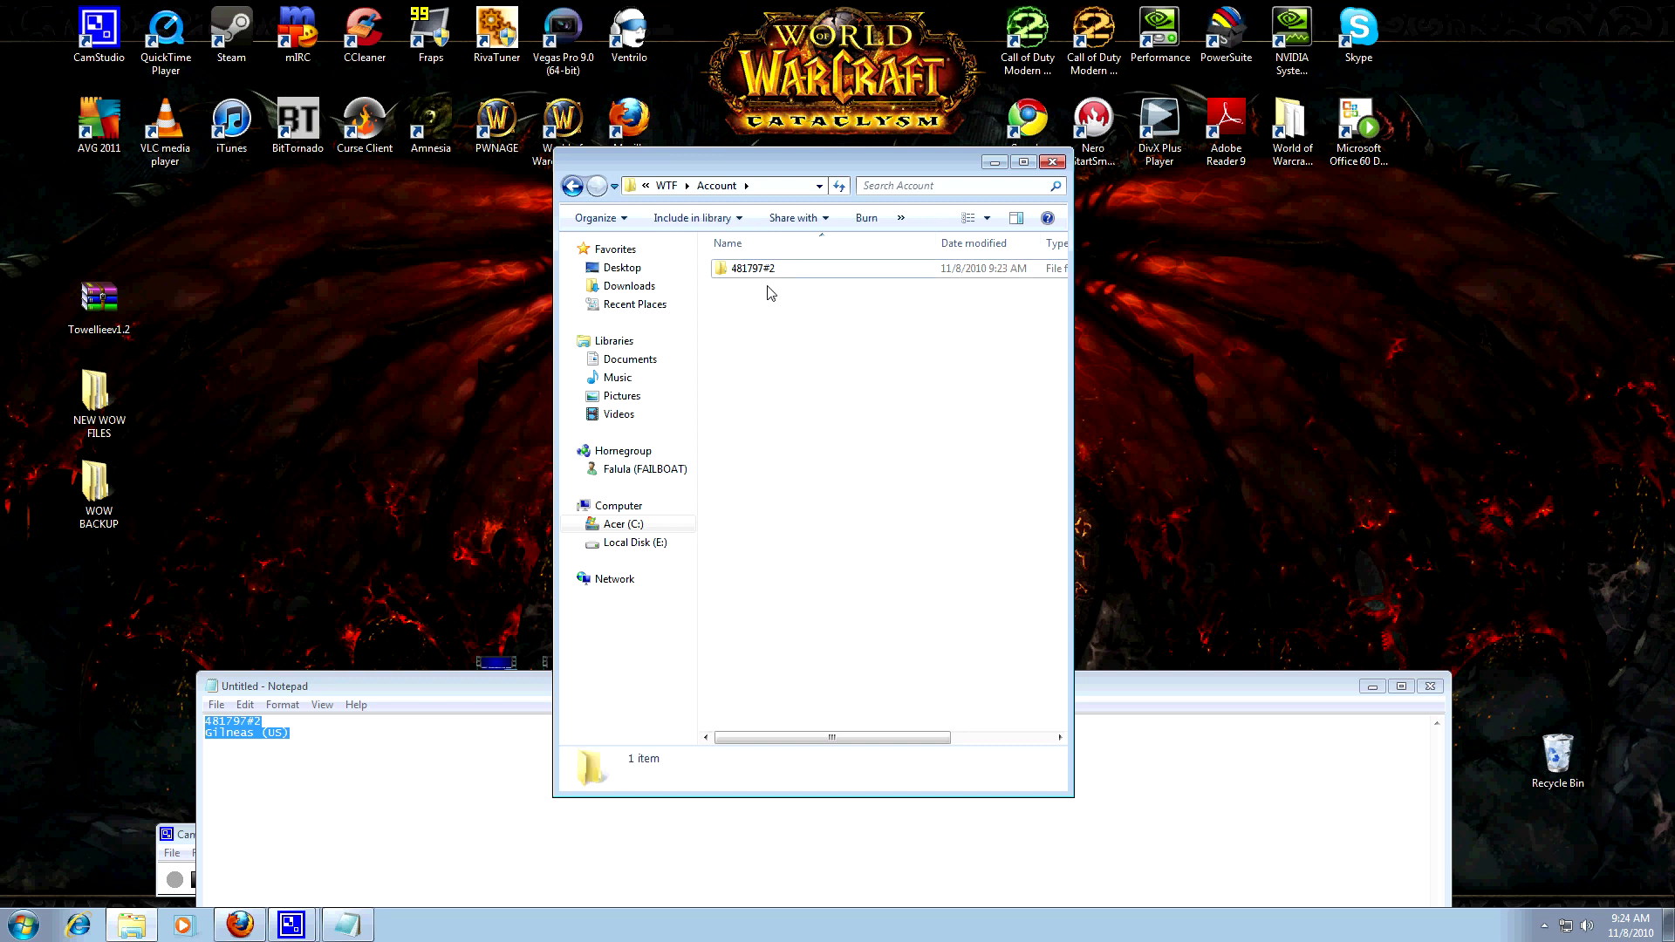
double_click(776, 270)
Step: Rename the REALM NAME HERE folder to Gilneas (US), copying the name from Notepad
left_click(776, 268)
right_click(777, 271)
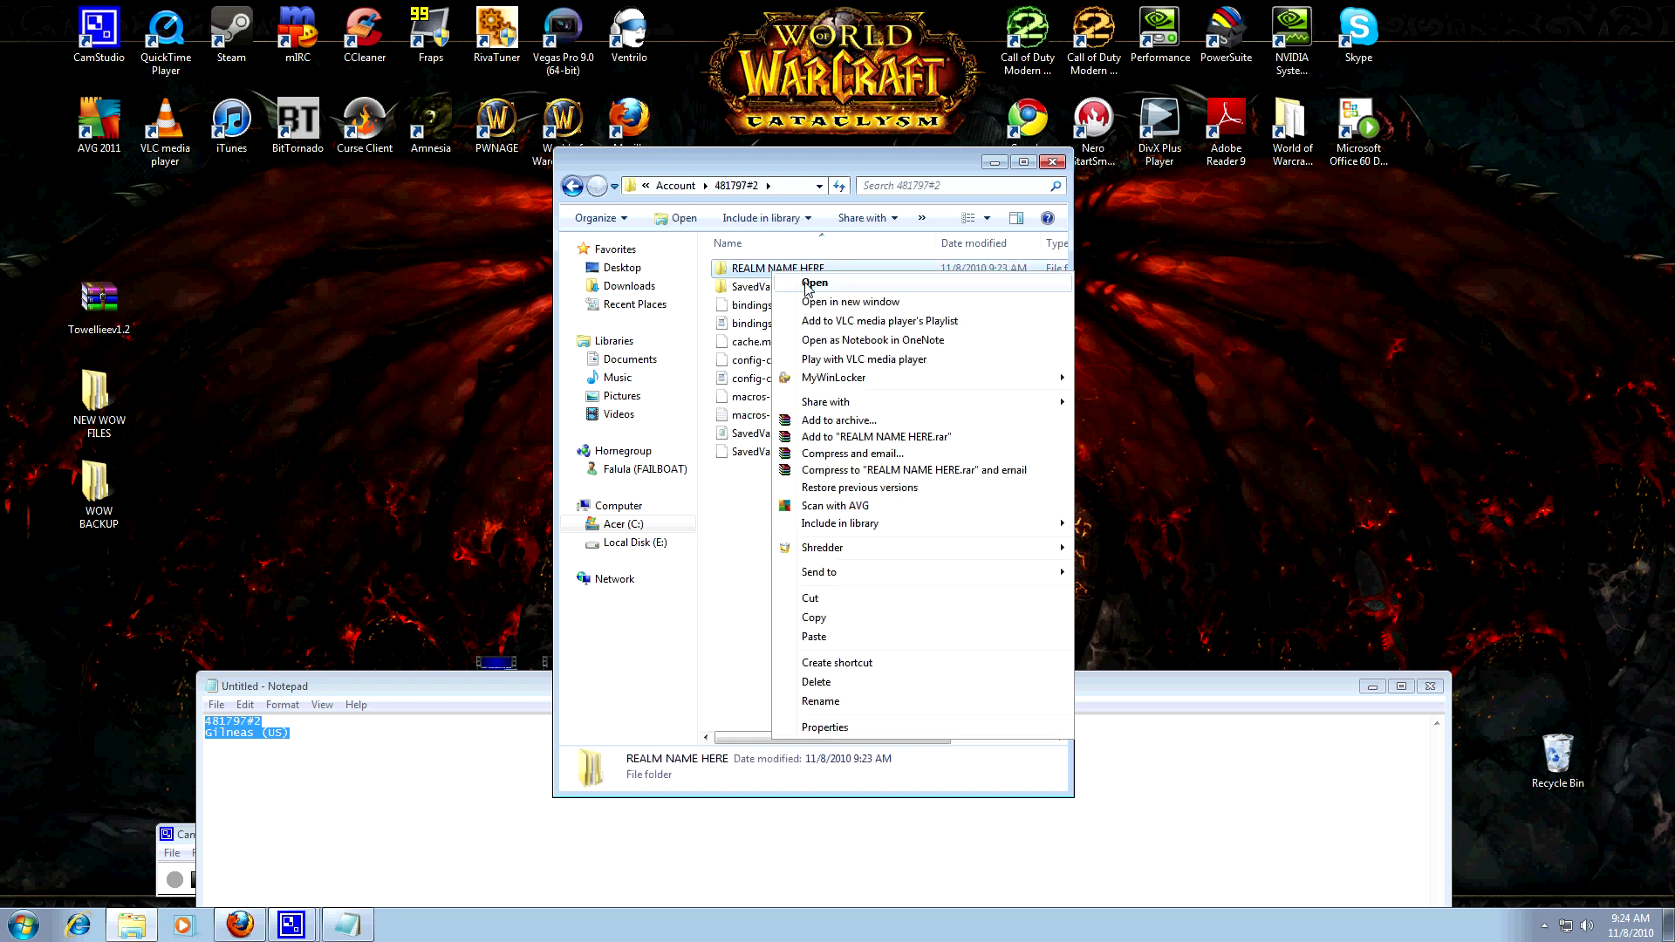
left_click(820, 701)
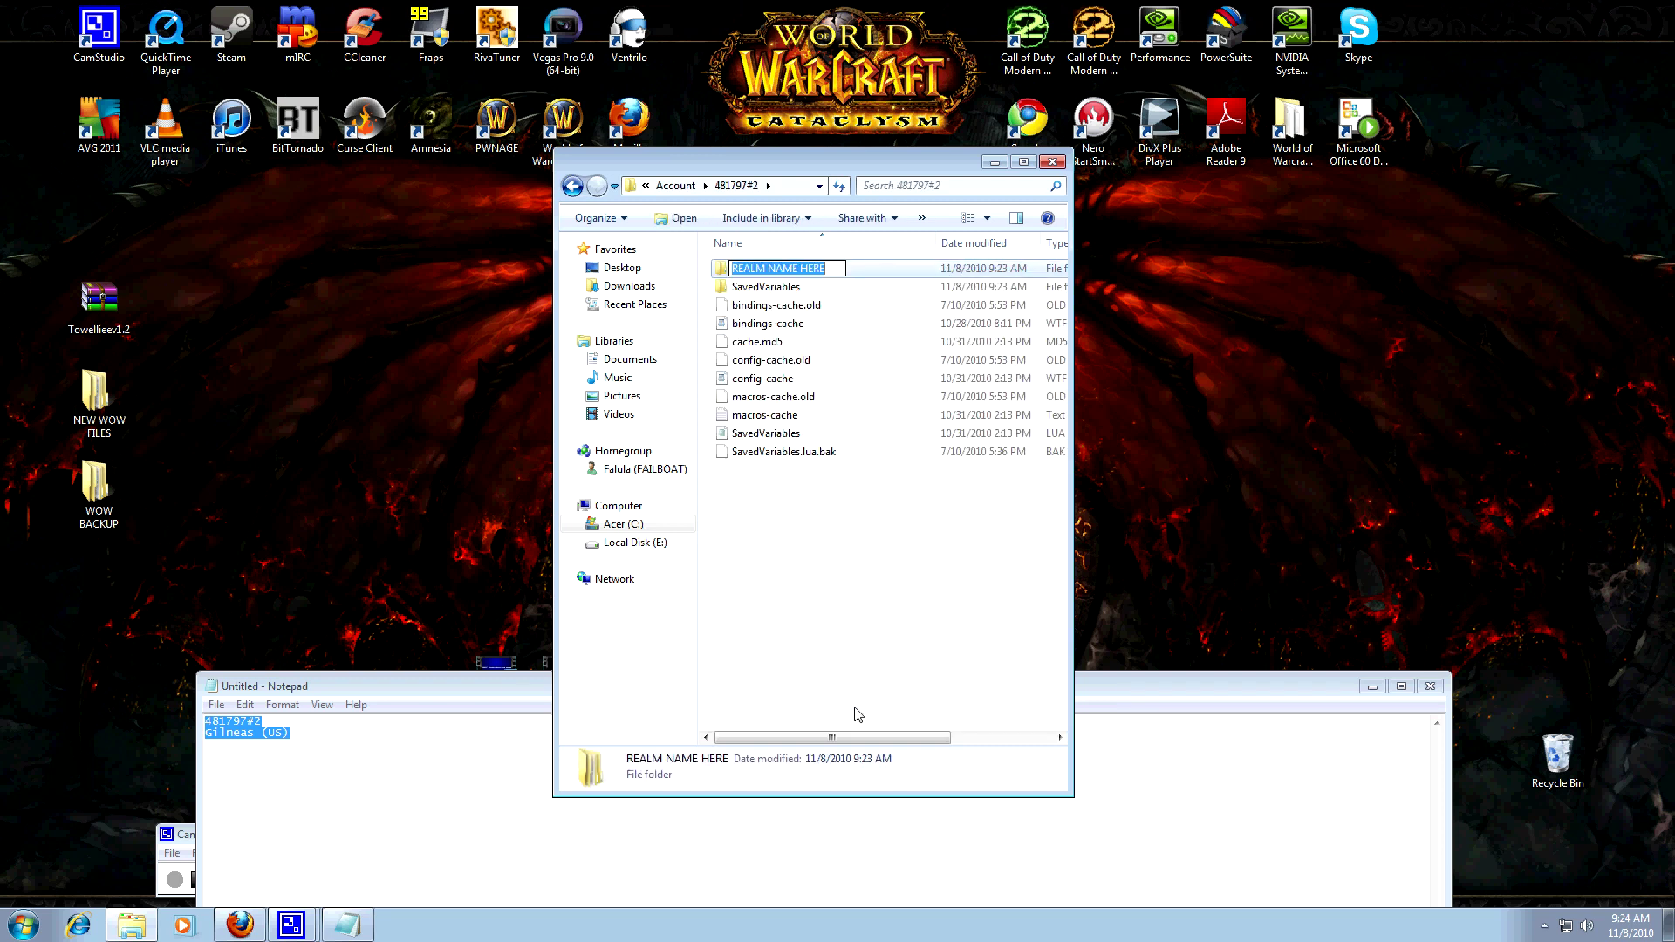
left_click(321, 742)
left_click_drag(306, 743, 203, 742)
key("ctrl+c")
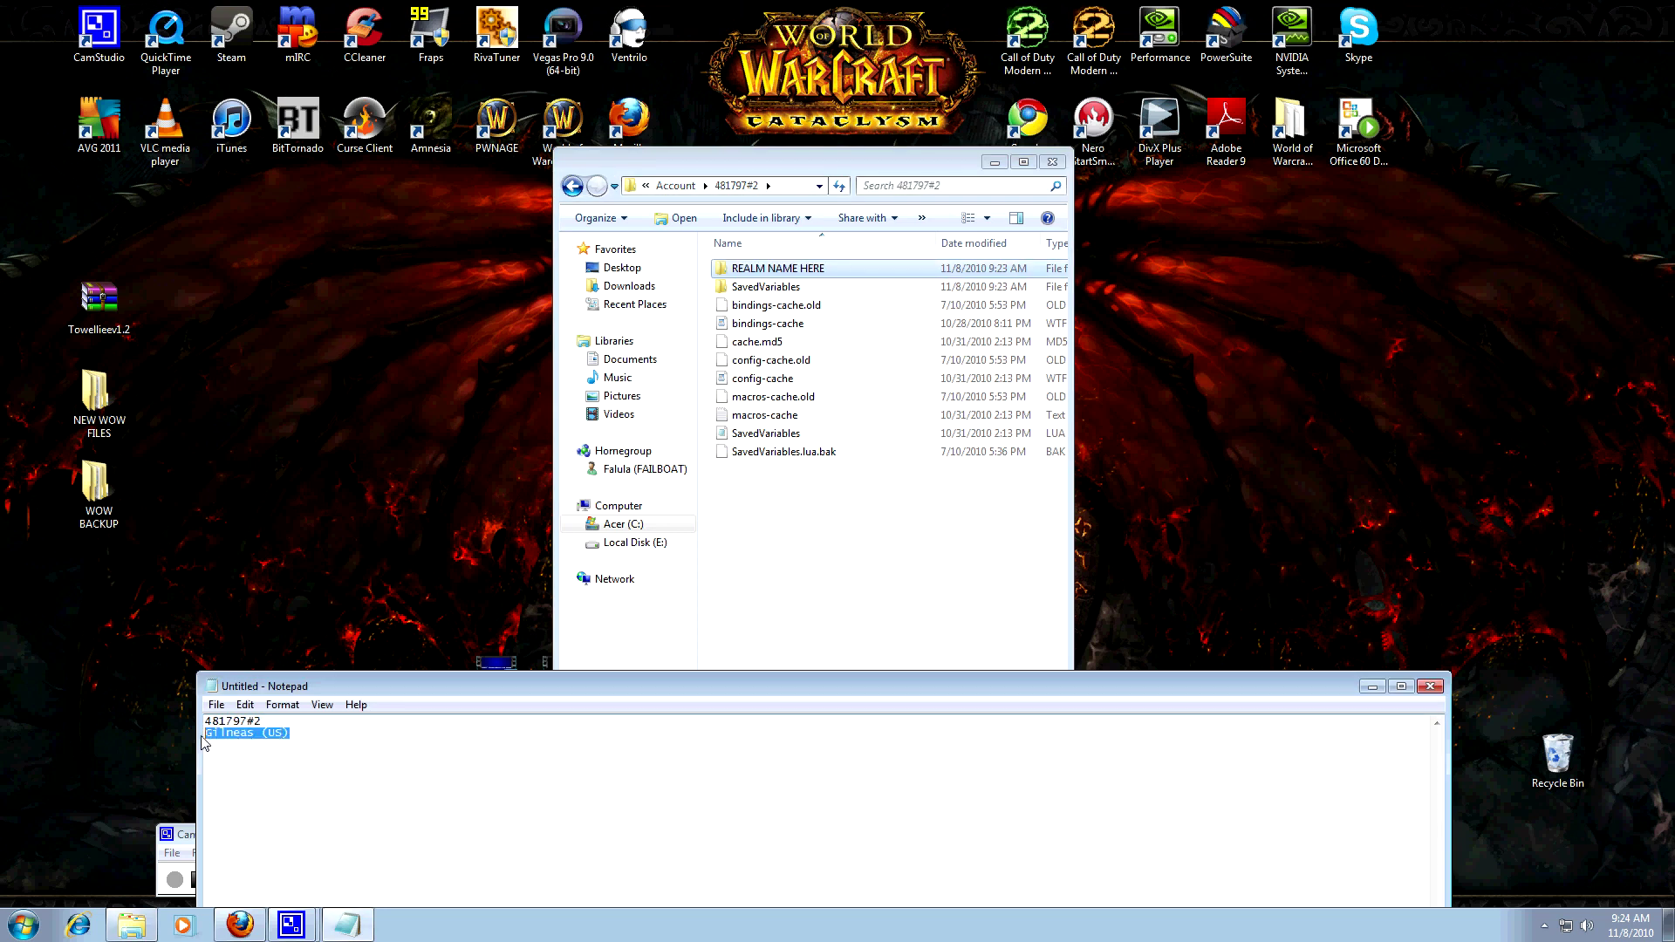
left_click(767, 273)
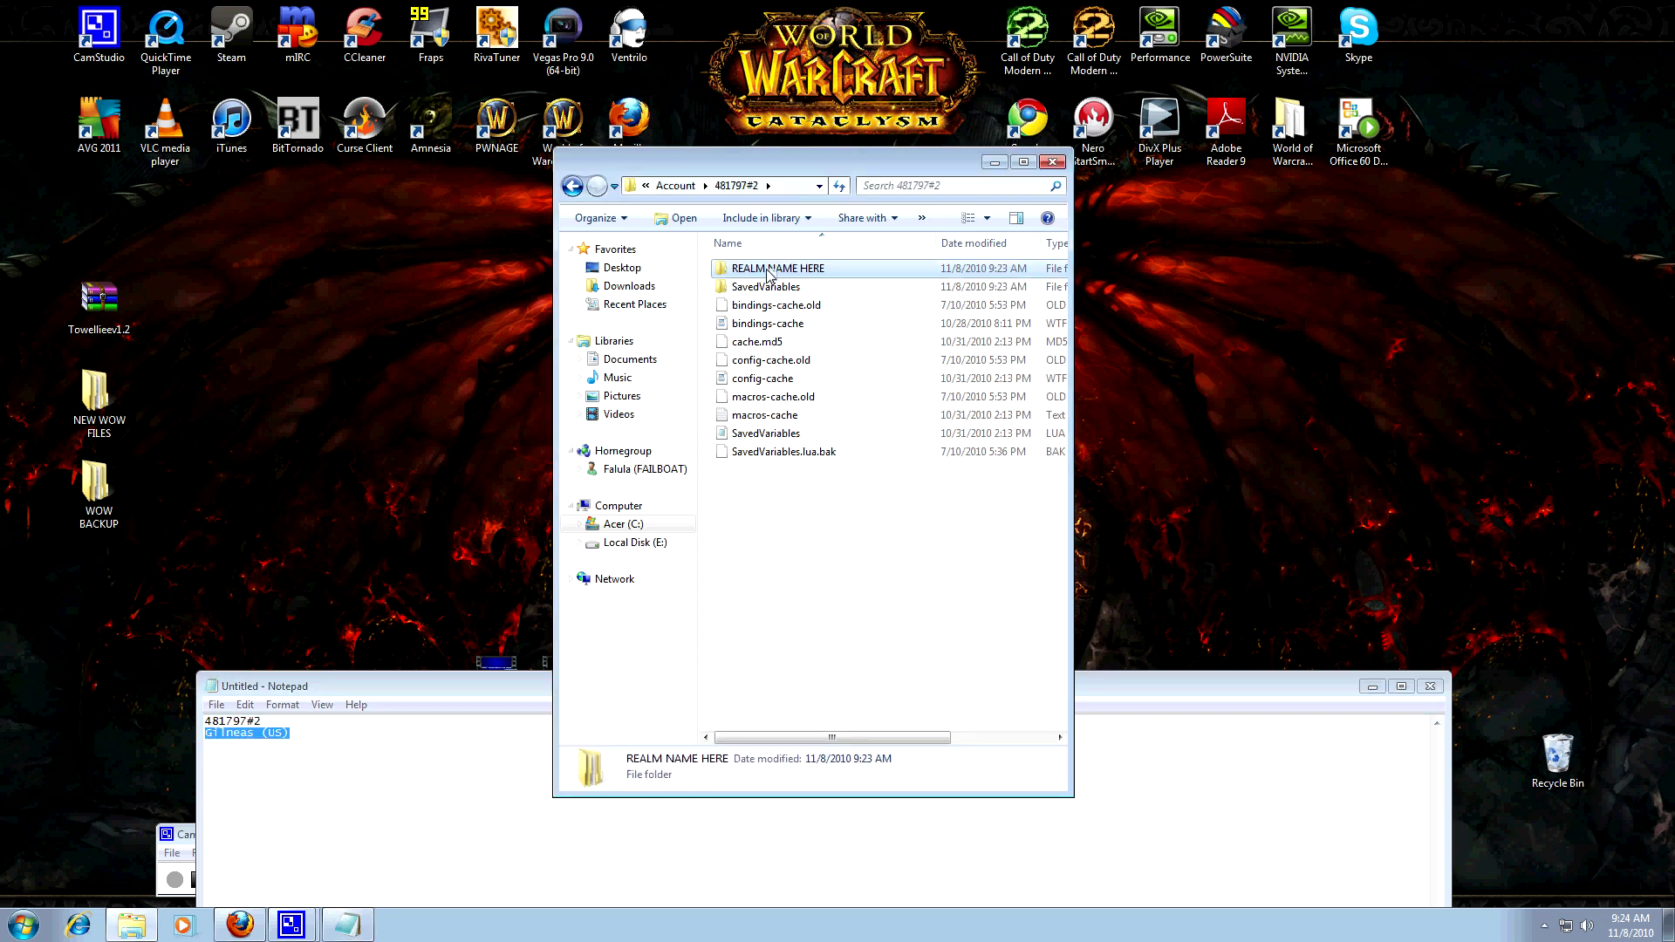
right_click(768, 273)
left_click(823, 684)
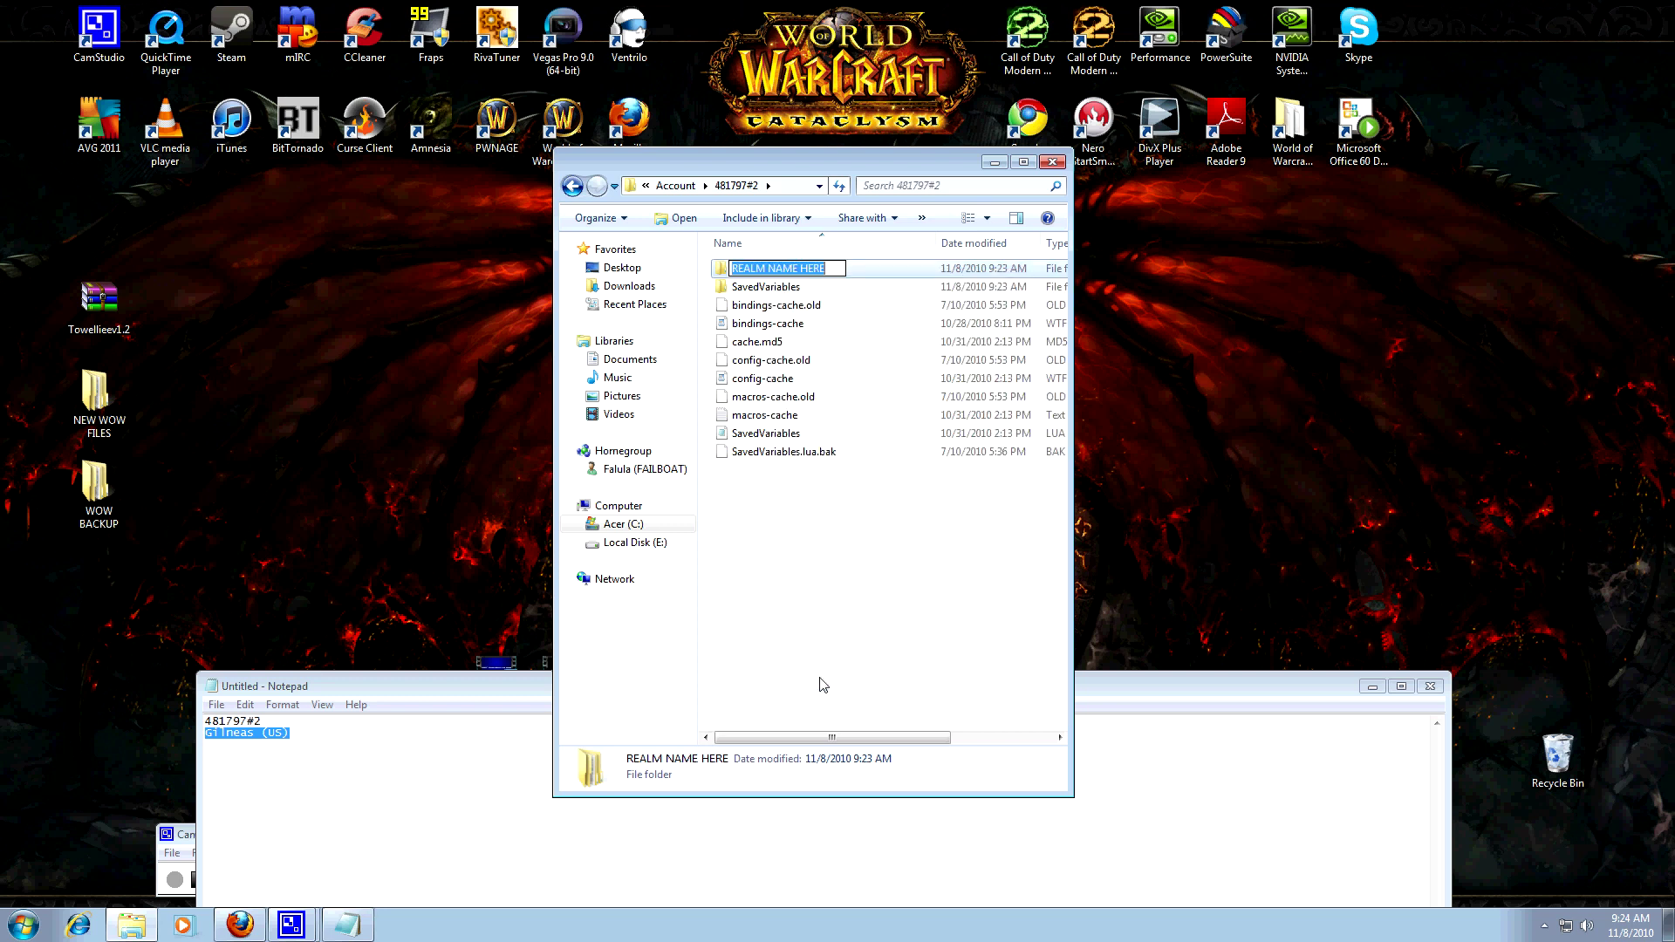
key("ctrl+v")
left_click(852, 499)
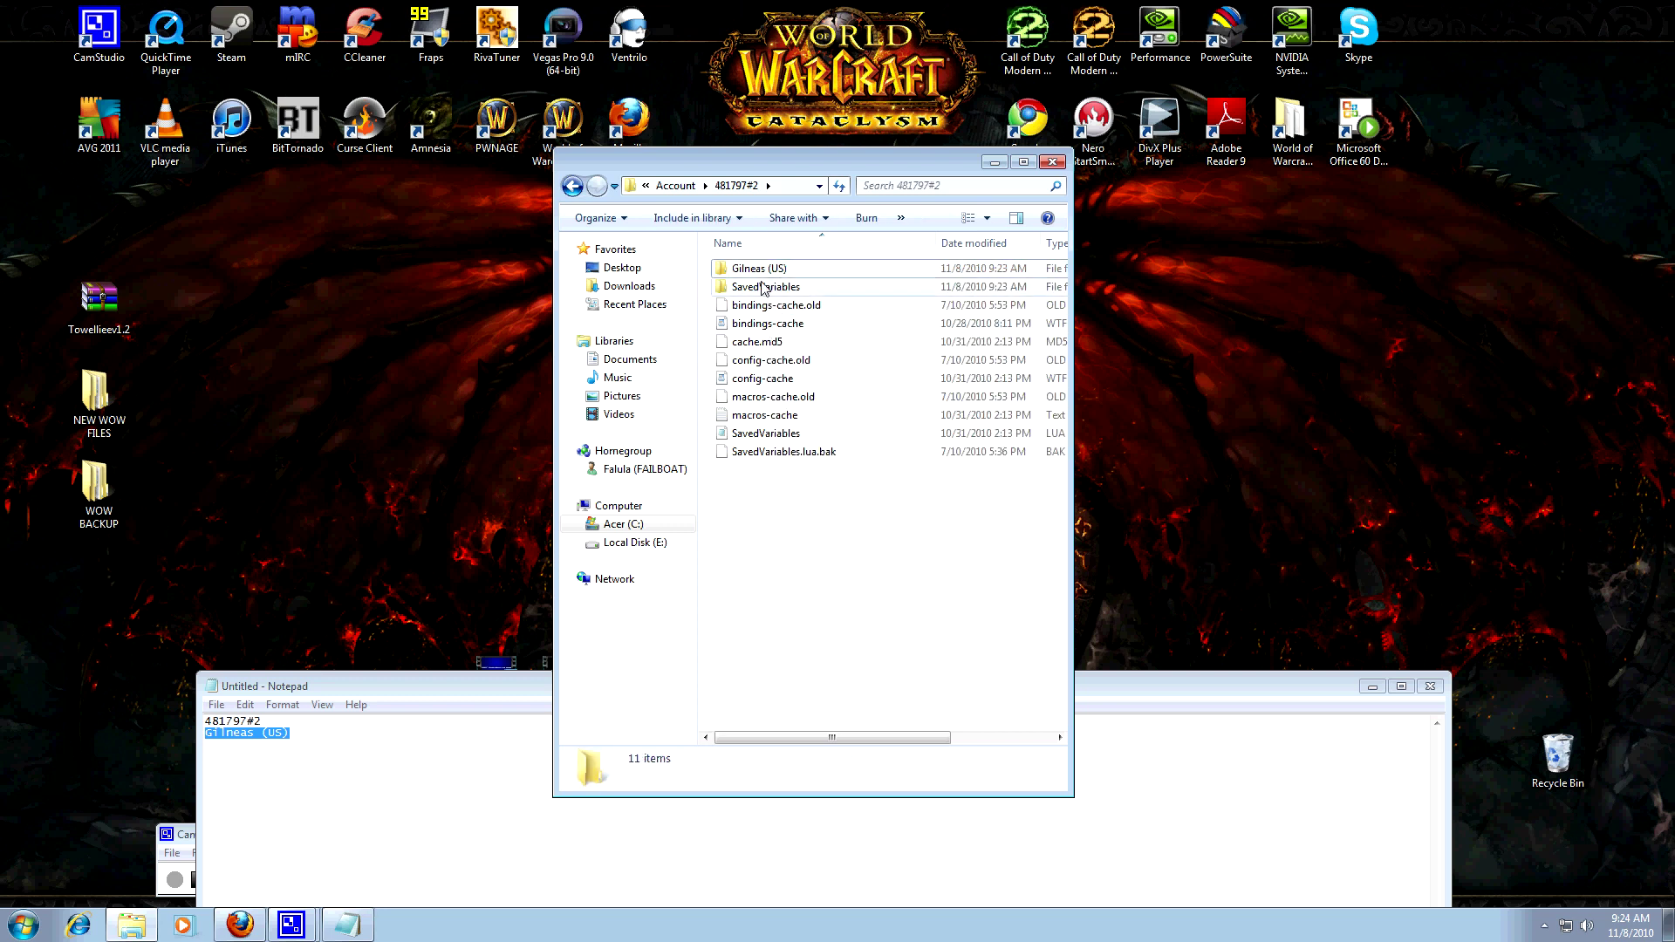
Step: Rename the TOON NAME HERE folder to the character name and close the window
double_click(757, 268)
double_click(757, 269)
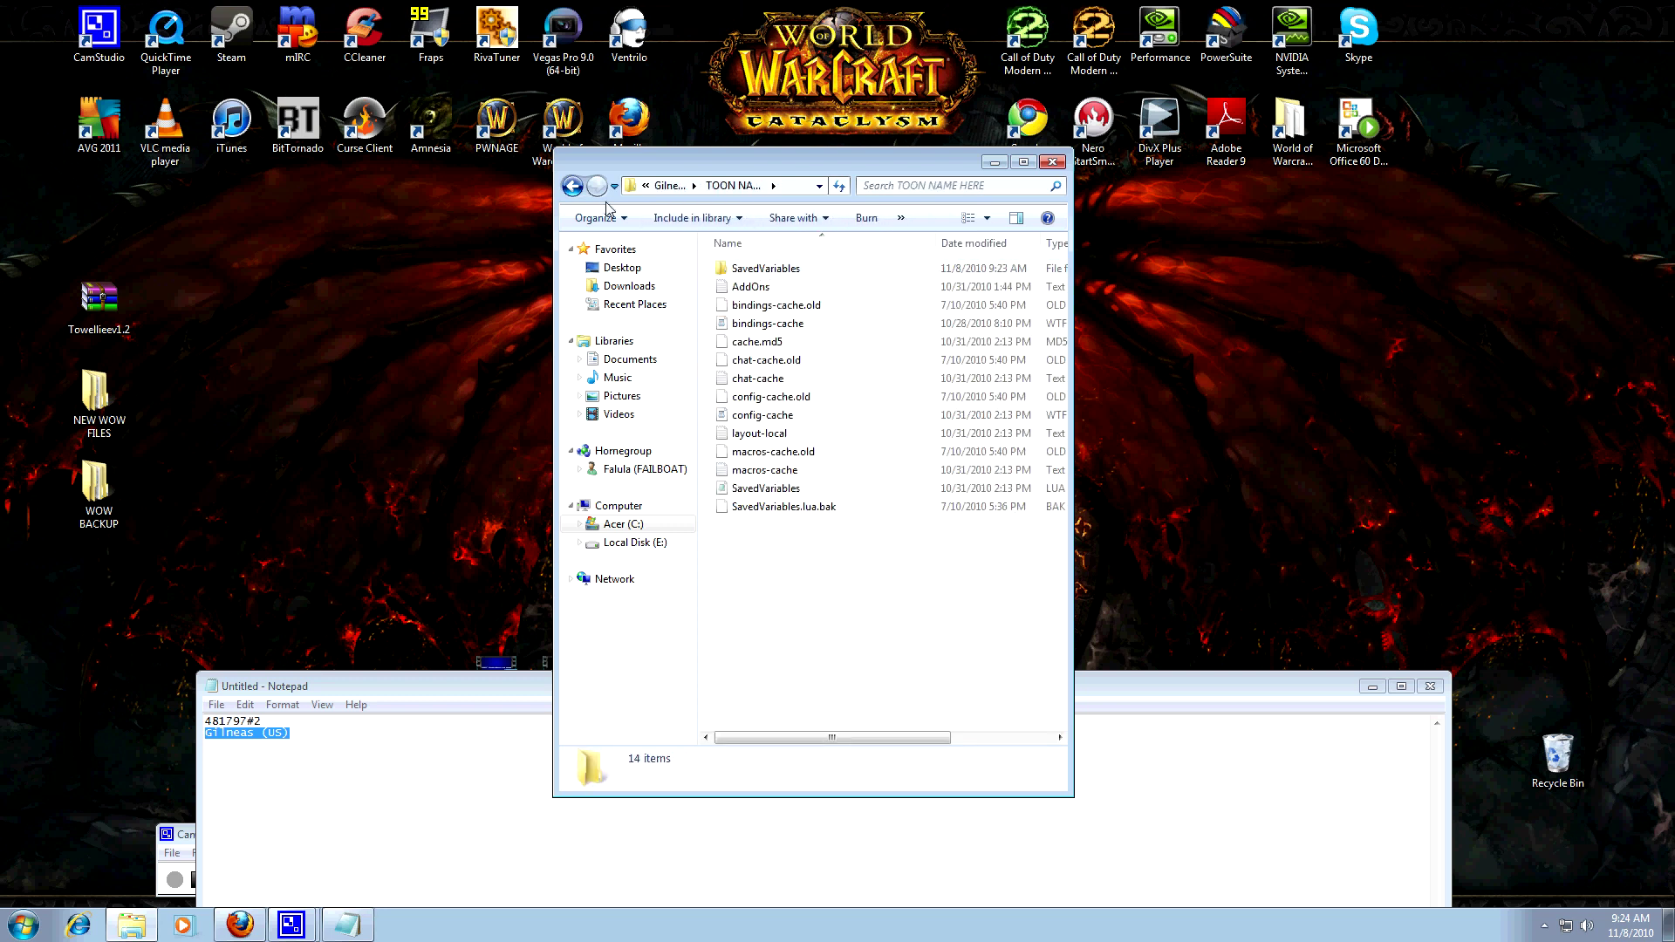
left_click(573, 185)
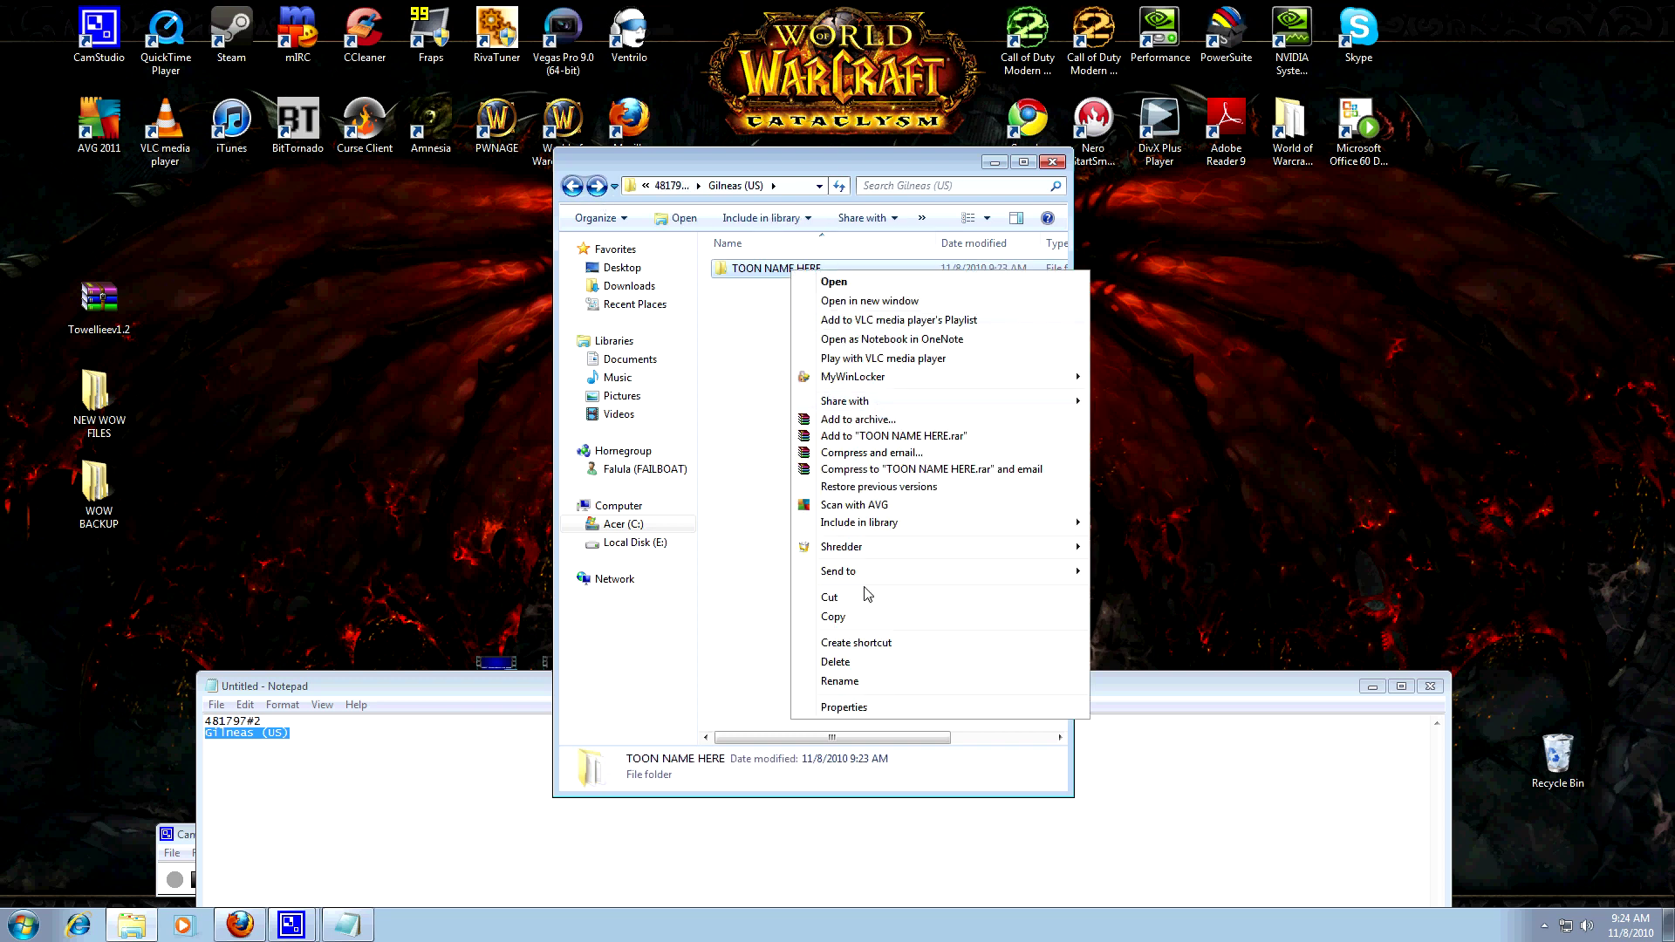
left_click(844, 680)
type("towelliee")
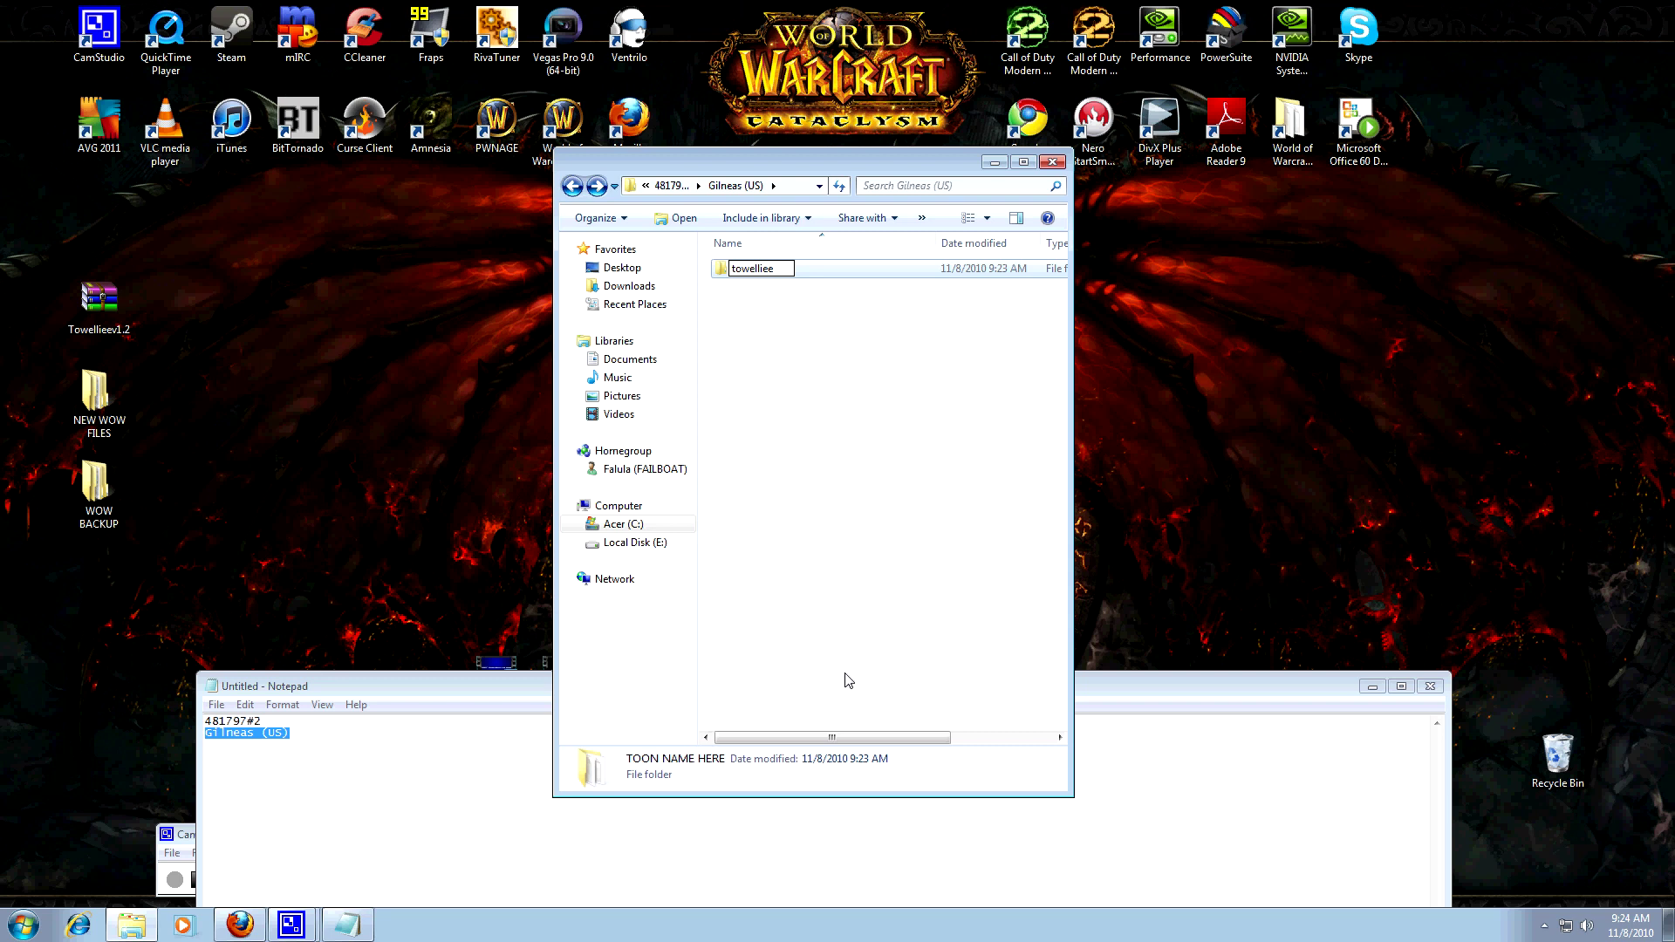
left_click(841, 663)
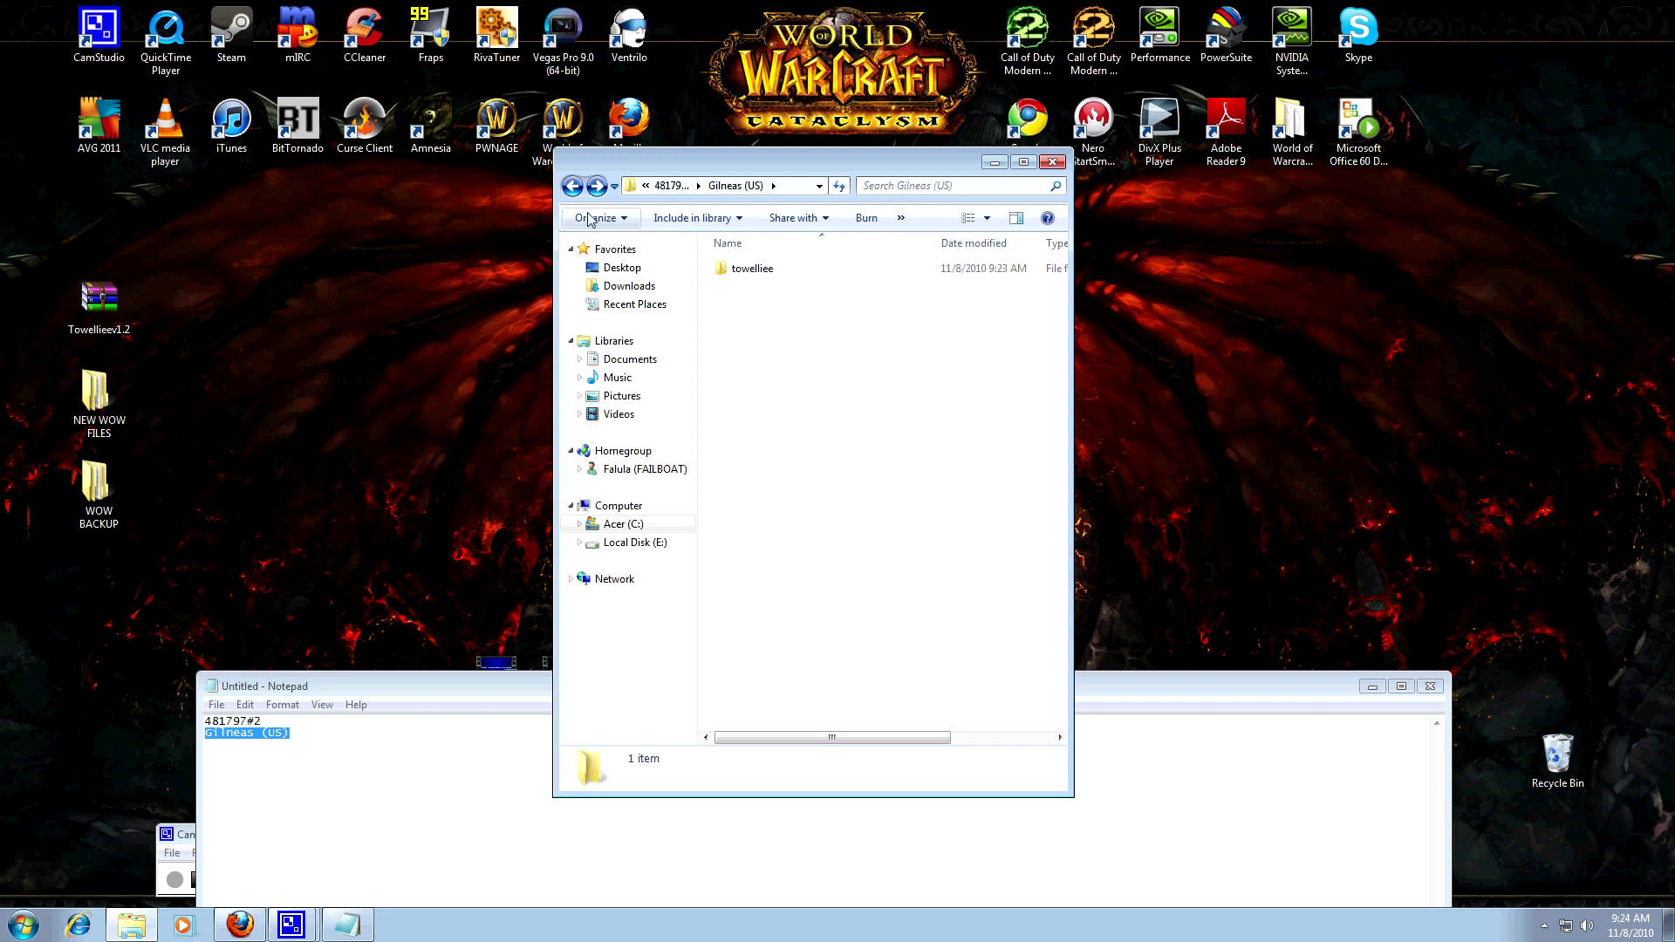
double_click(572, 186)
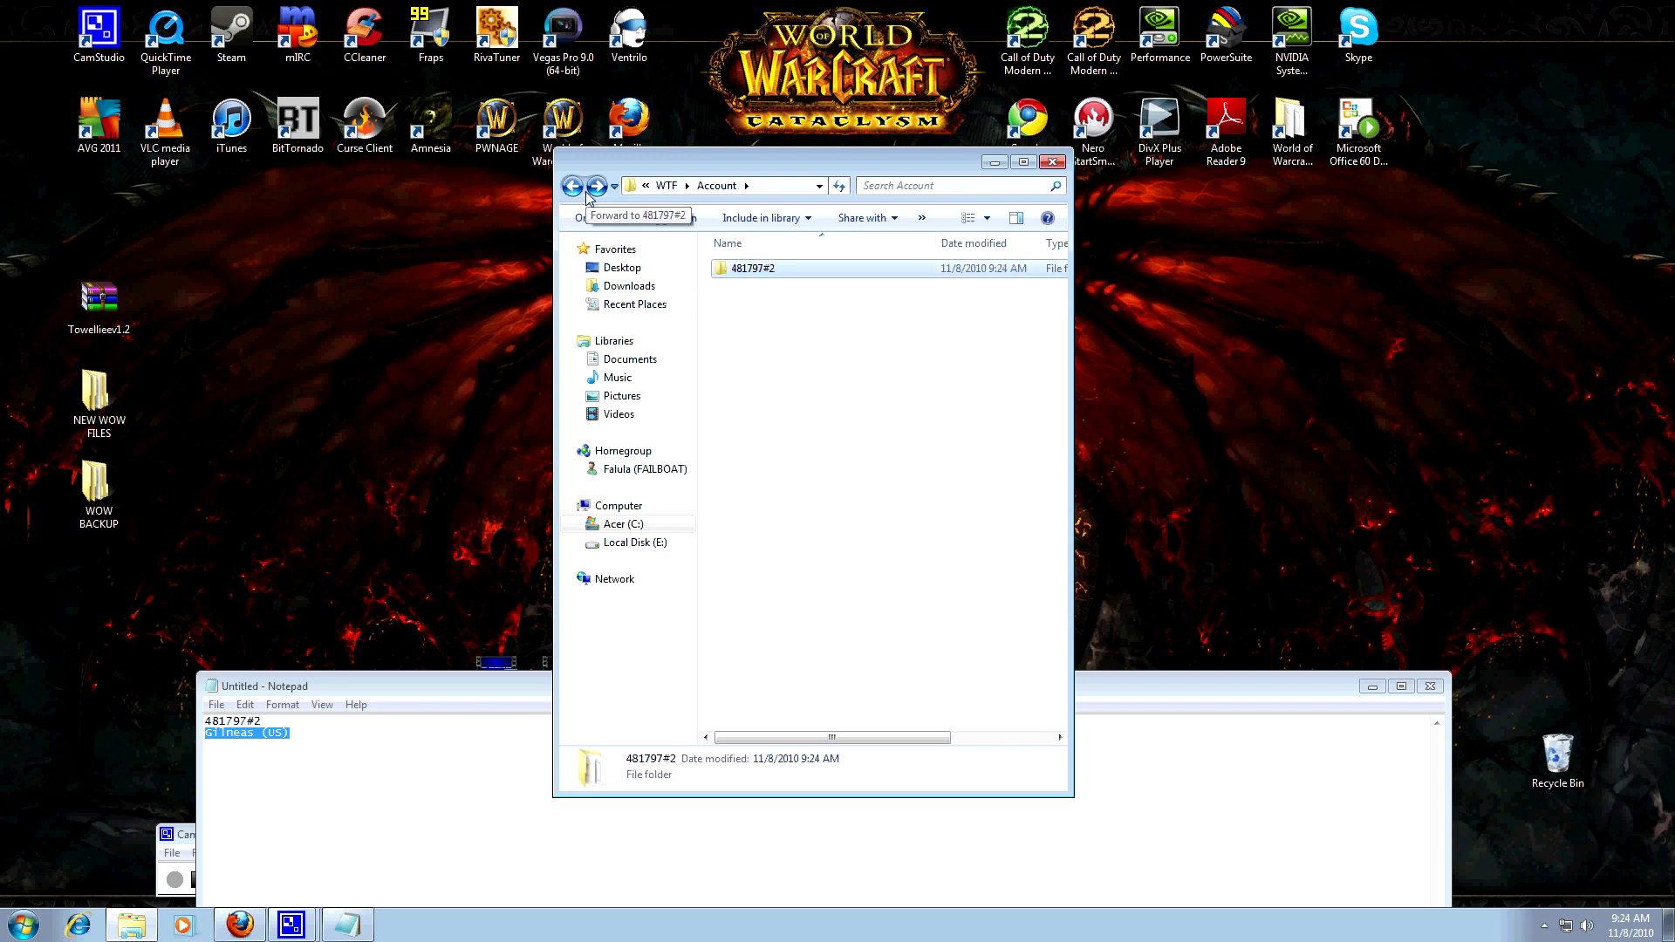
left_click(574, 187)
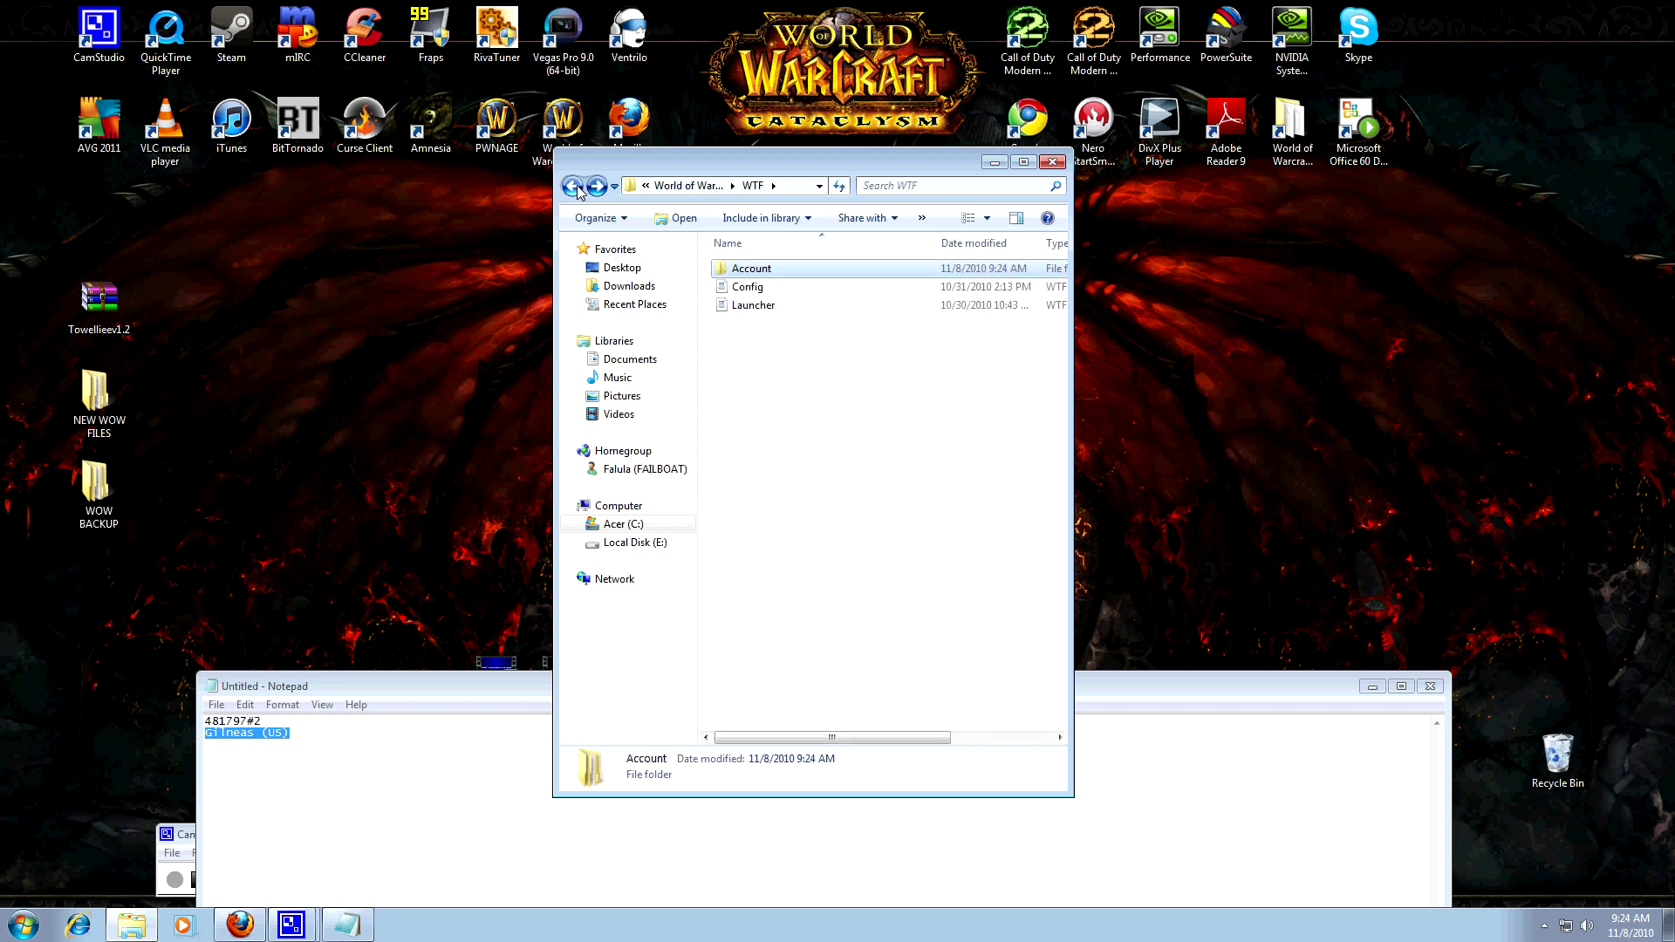
left_click(1052, 161)
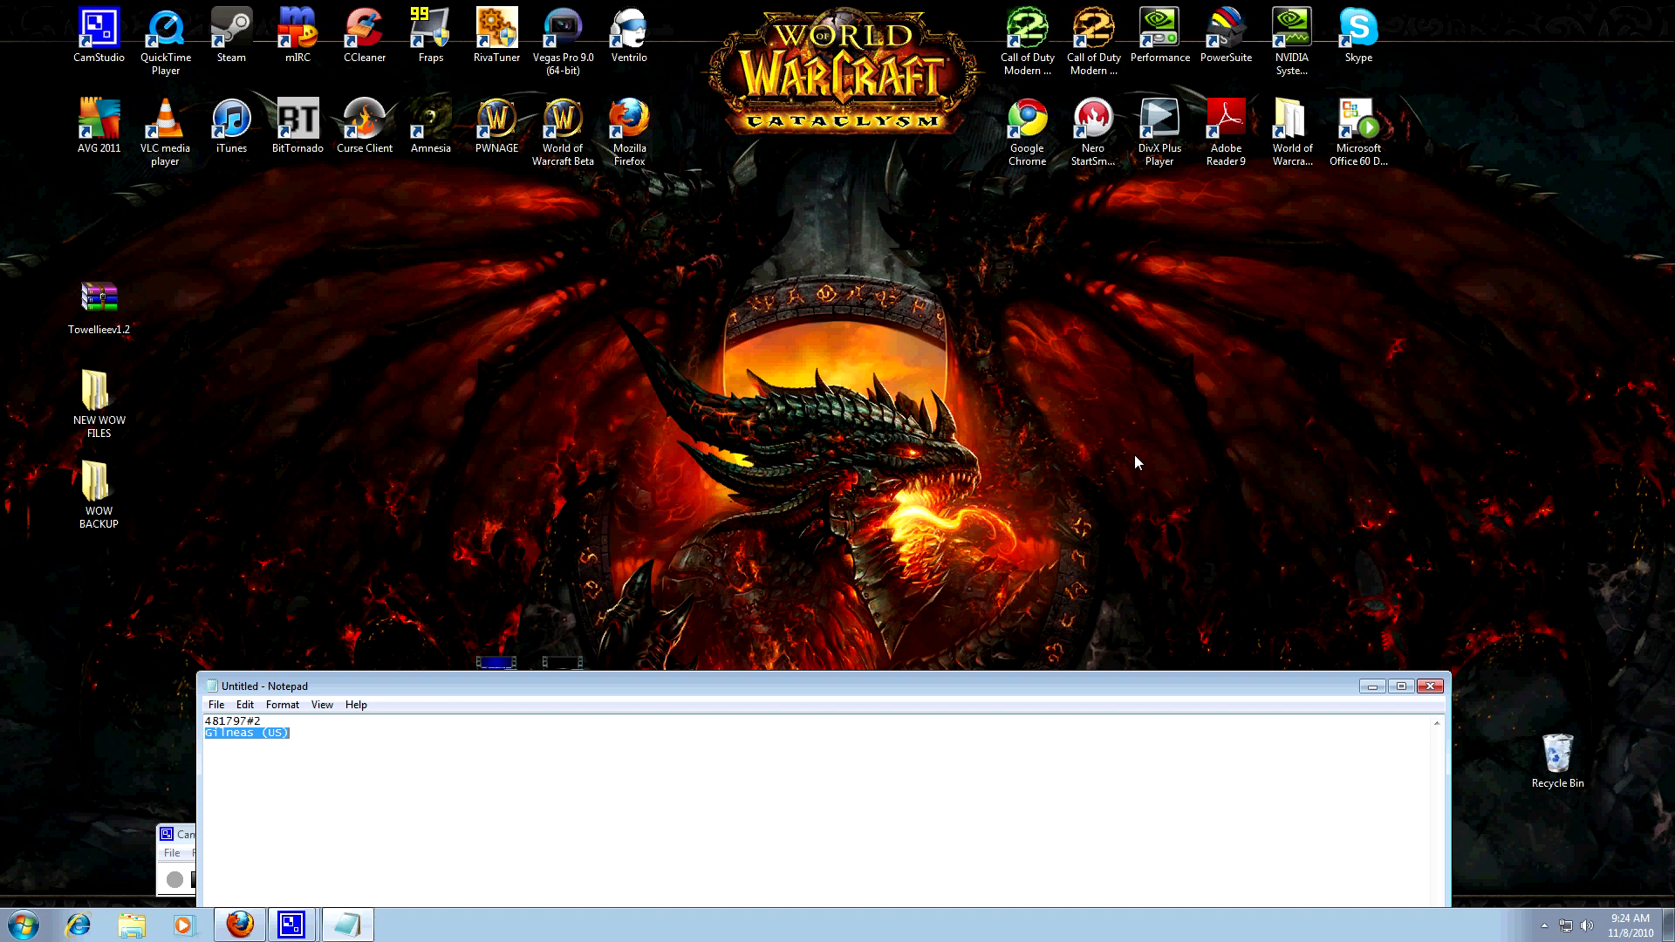